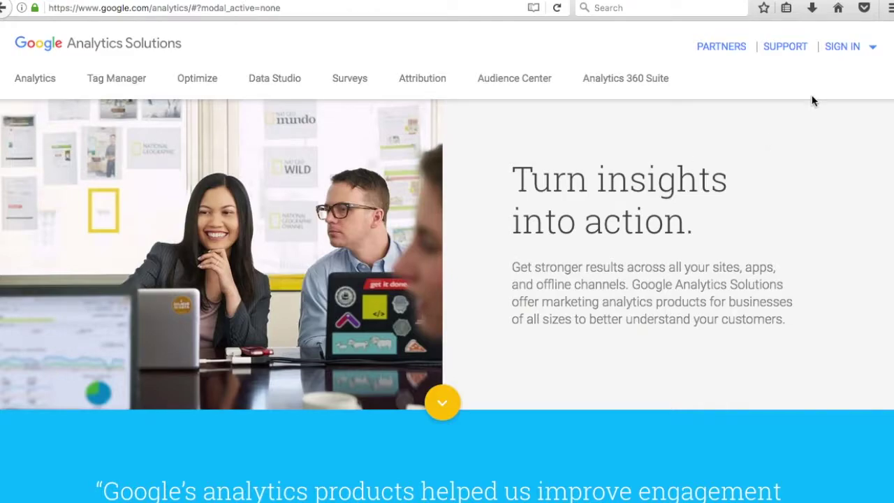
Step: Open Google Analytics from the sign-in options and start signing up for a new account
left_click(844, 49)
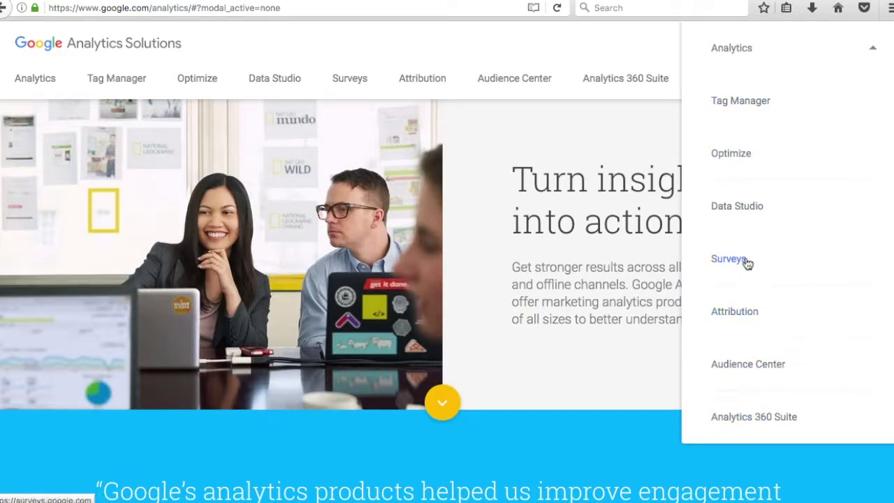
left_click(731, 49)
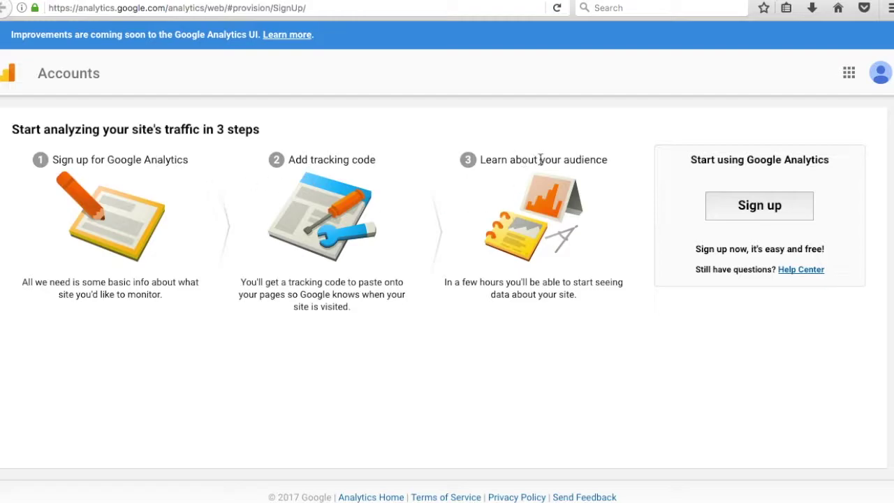
left_click(756, 211)
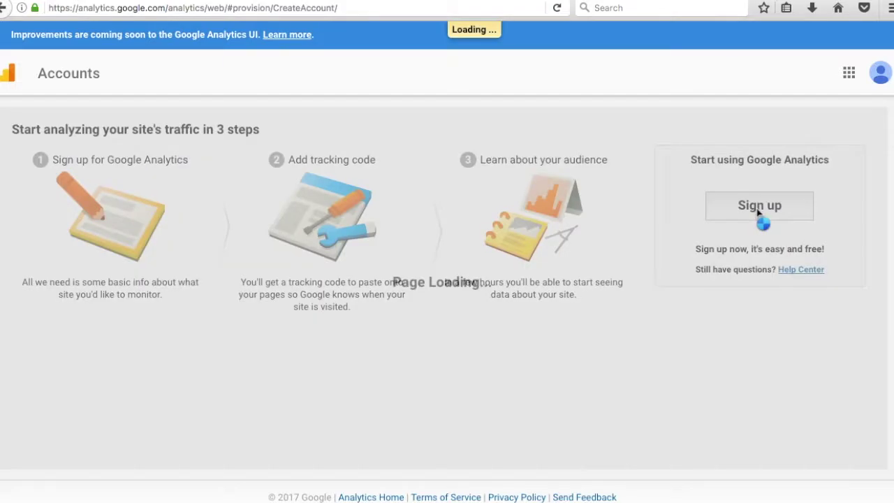
Step: Enter "Farmhouse Goals" as both the account name and the website name for the new website property
scroll(482, 216, "down", 1)
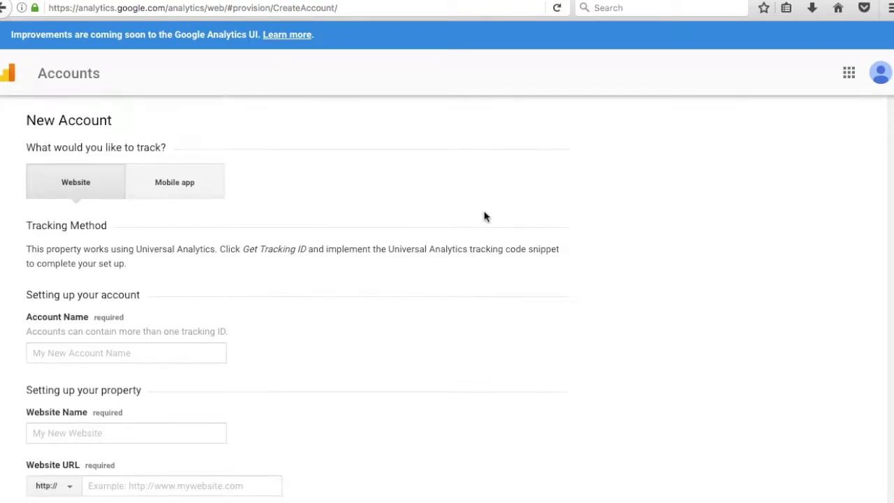
scroll(489, 295, "down", 1)
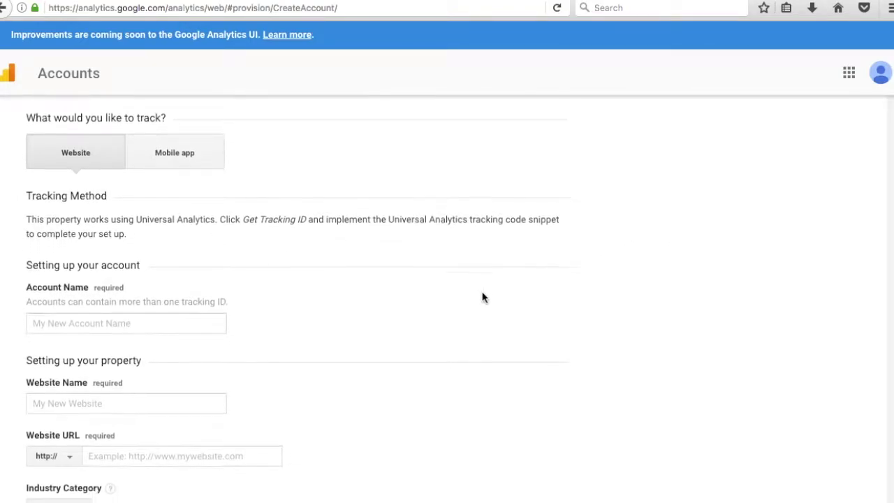
left_click(198, 272)
scroll(391, 287, "down", 1)
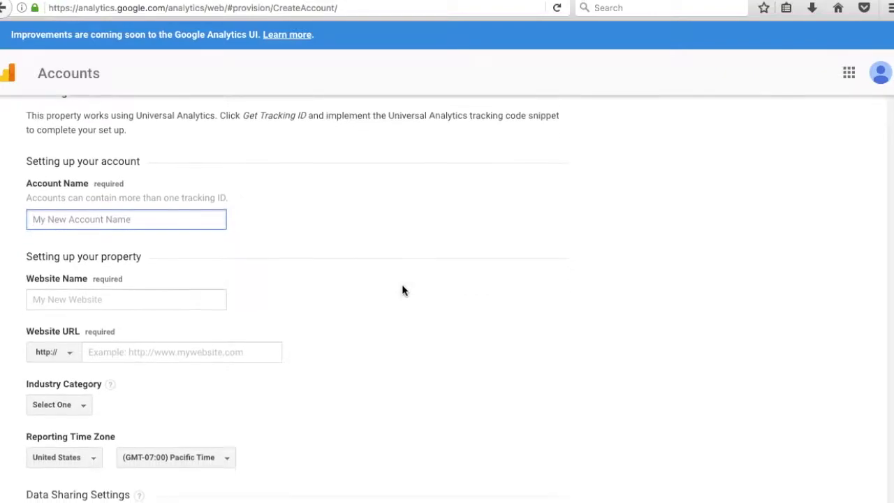
type("Farmhouse")
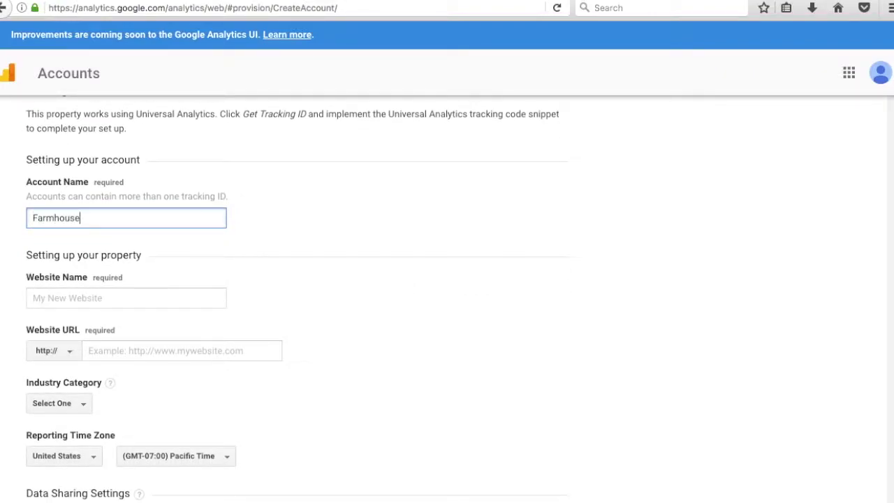
type(" Goals")
key("Tab")
type("Farm")
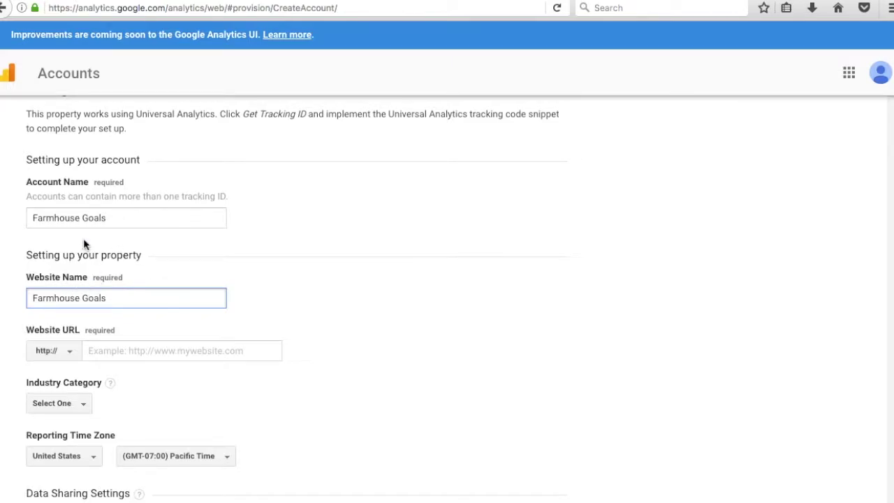
scroll(491, 253, "down", 3)
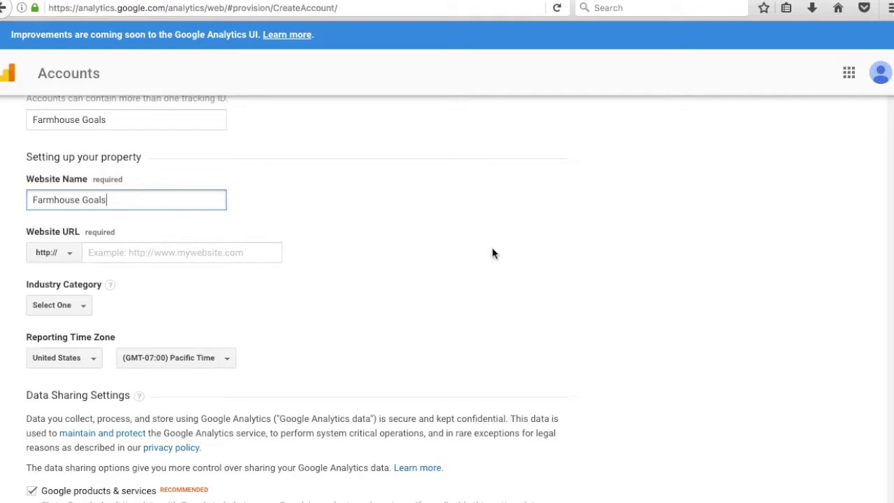
left_click(218, 240)
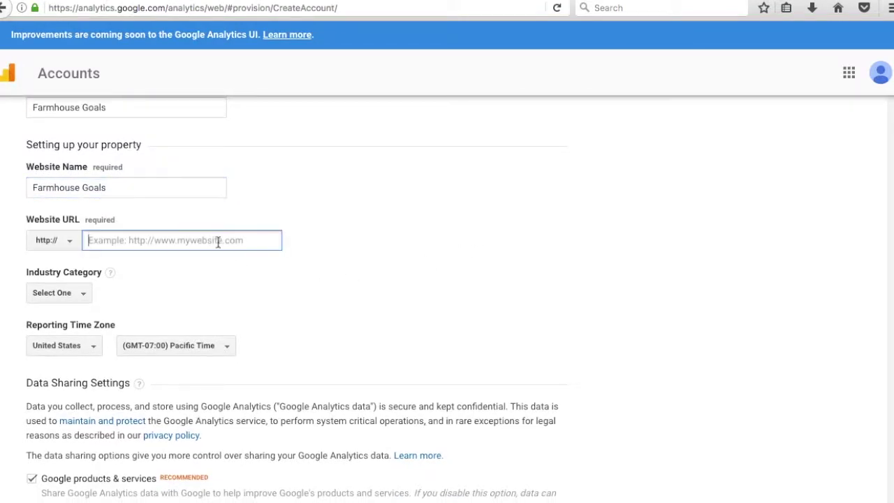
type("ww")
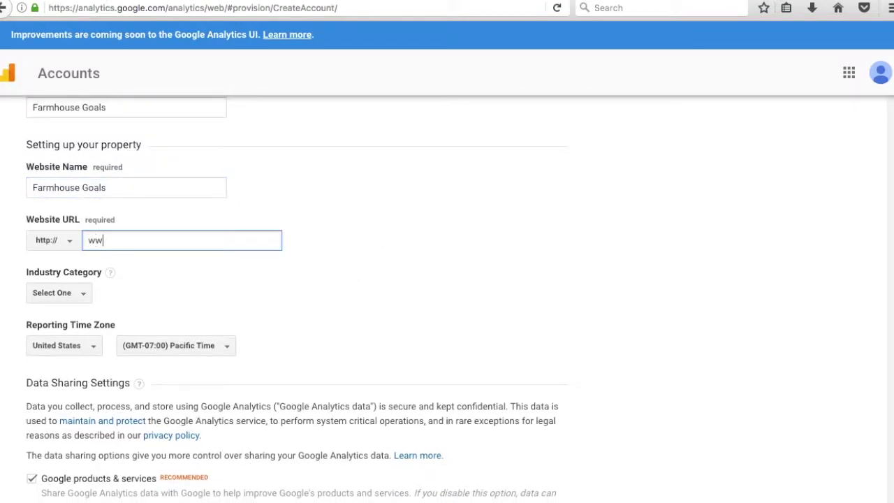
type("w.farmhouse.com")
key("BackSpace")
key("BackSpace")
type("goals.com")
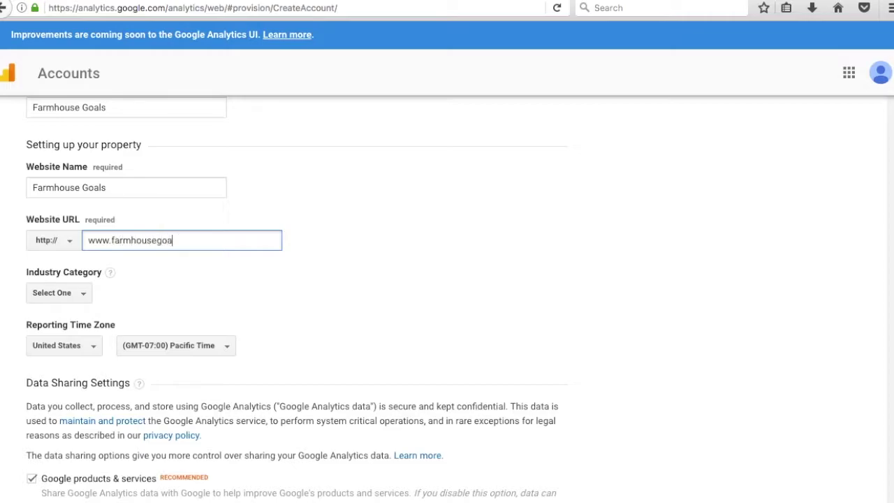
Step: Set the industry category to Home and Garden and the reporting time zone to (GMT-04:00) Eastern Time
left_click(85, 292)
scroll(88, 384, "down", 5)
left_click(99, 370)
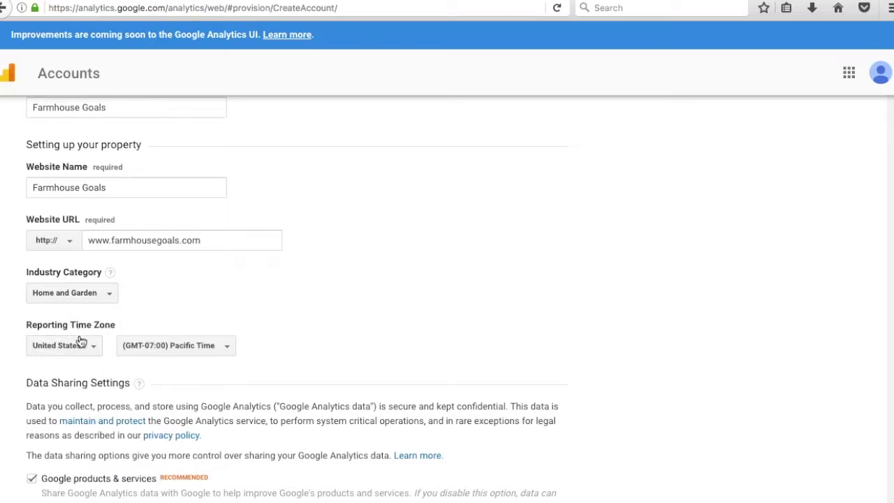
left_click(167, 347)
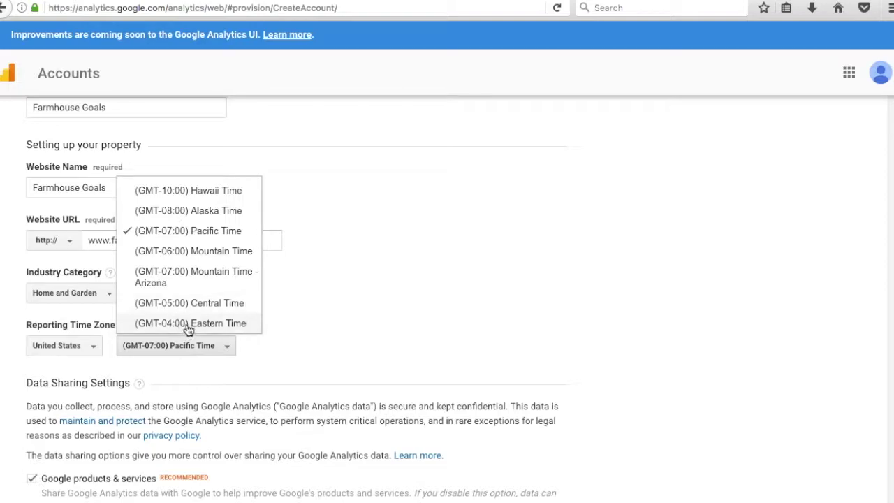
left_click(182, 323)
Step: Request the tracking ID with all data sharing options left on, and accept the United States terms of service
scroll(402, 313, "down", 1)
scroll(402, 314, "down", 4)
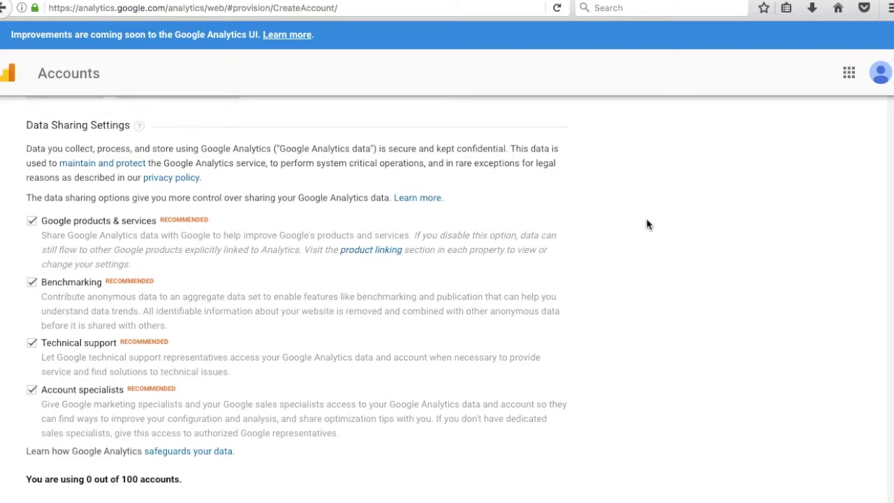
scroll(651, 222, "down", 1)
scroll(651, 222, "down", 3)
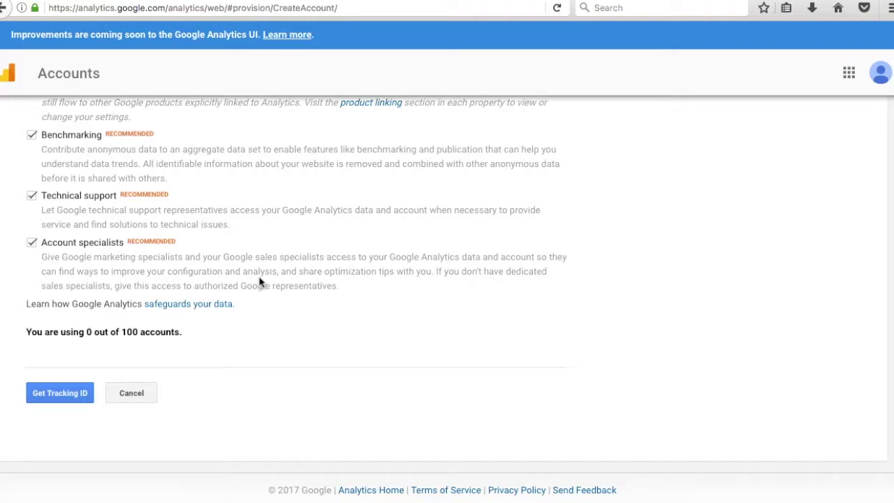
left_click(67, 391)
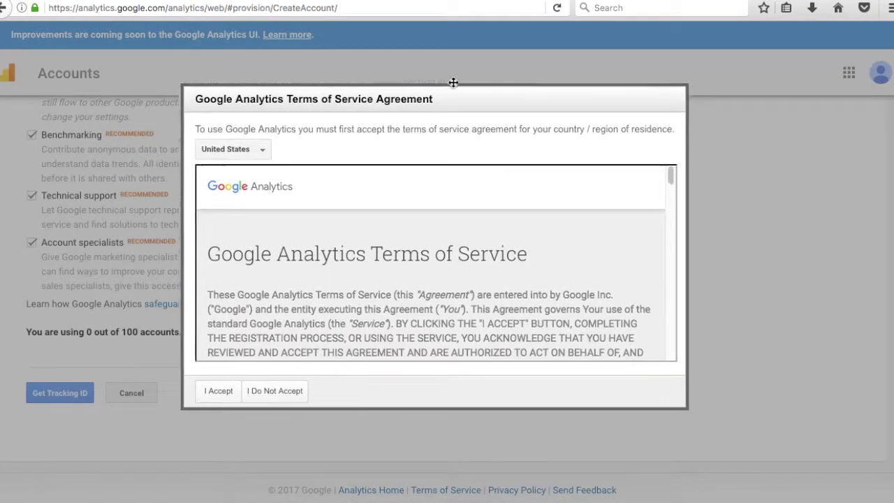
left_click_drag(670, 162, 658, 354)
left_click(205, 378)
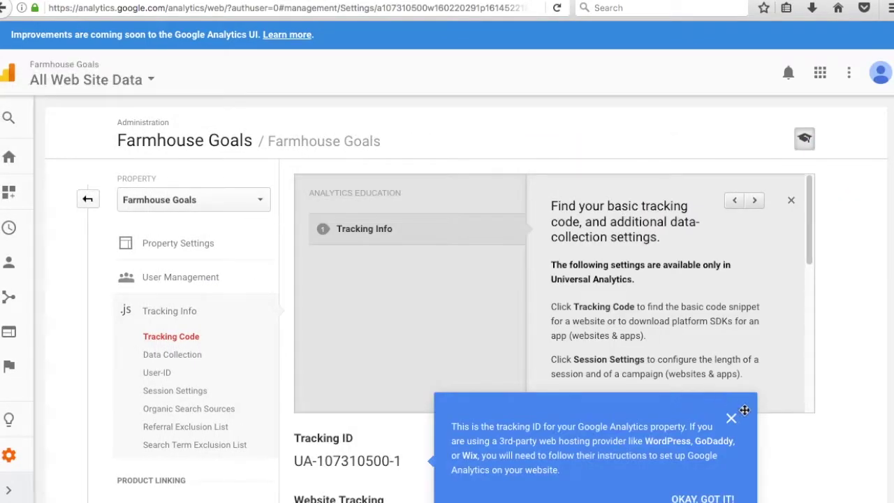
Step: Dismiss the tracking ID tip and examine the tracking ID on the page and in the account's property list
left_click(731, 419)
scroll(831, 347, "down", 3)
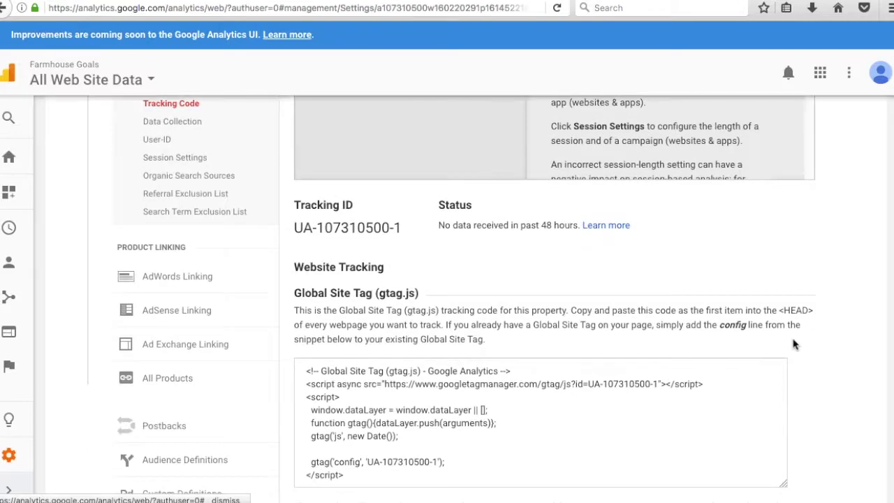
left_click_drag(296, 228, 403, 227)
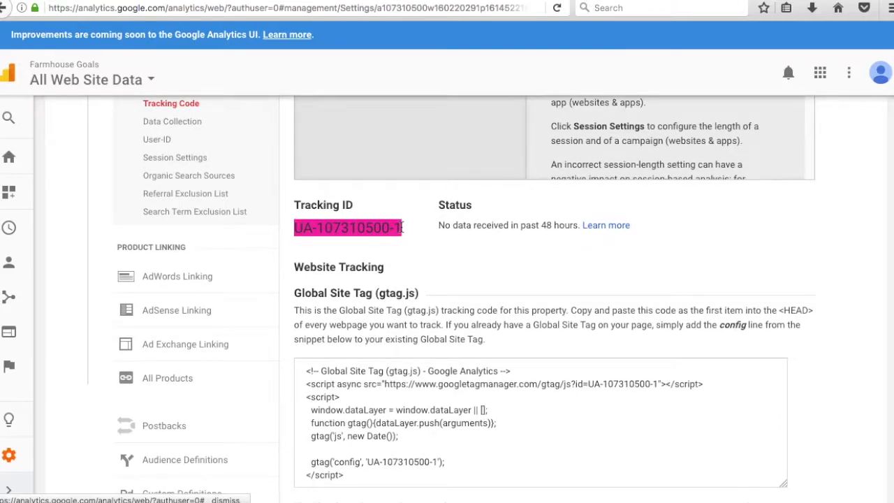
left_click(103, 83)
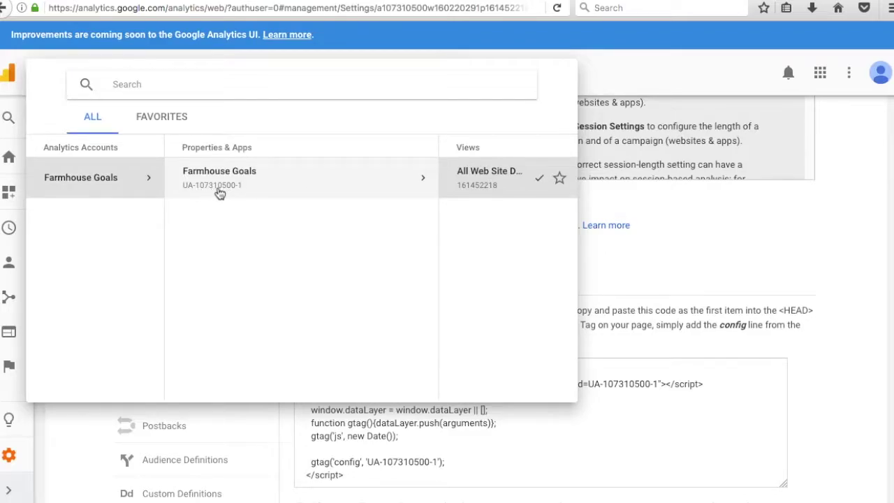
left_click(723, 254)
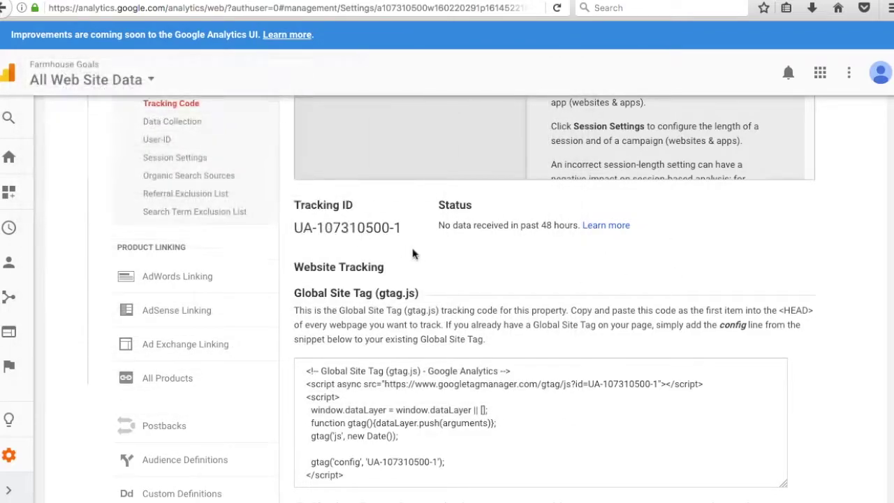
Step: Copy the entire Global Site Tag (gtag.js) snippet from the Website Tracking section
scroll(859, 288, "down", 2)
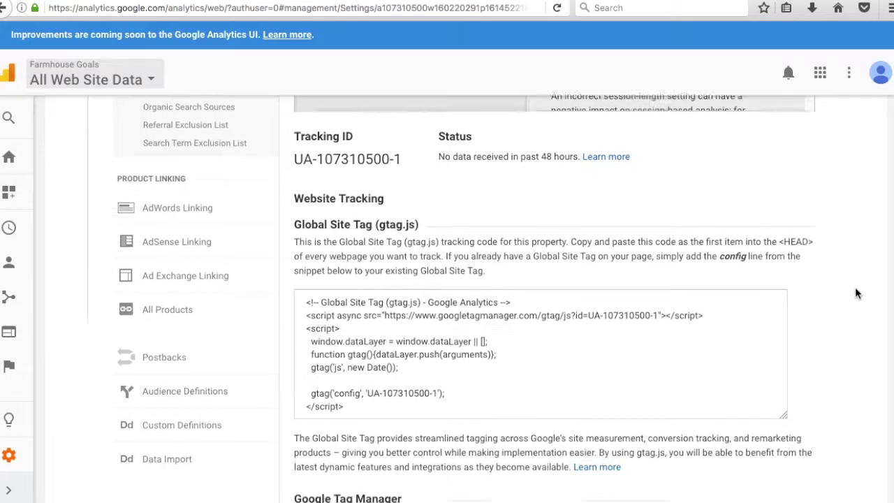
double_click(454, 337)
key("ctrl+a")
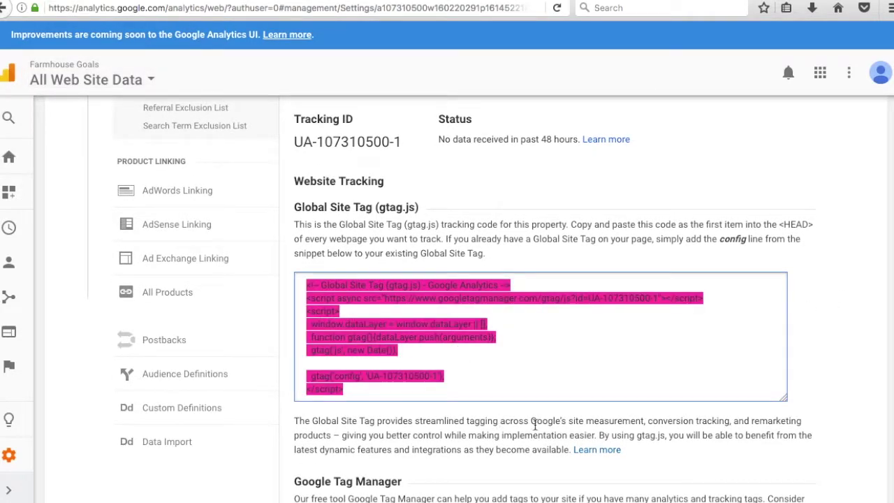
scroll(673, 405, "down", 5)
scroll(784, 399, "up", 6)
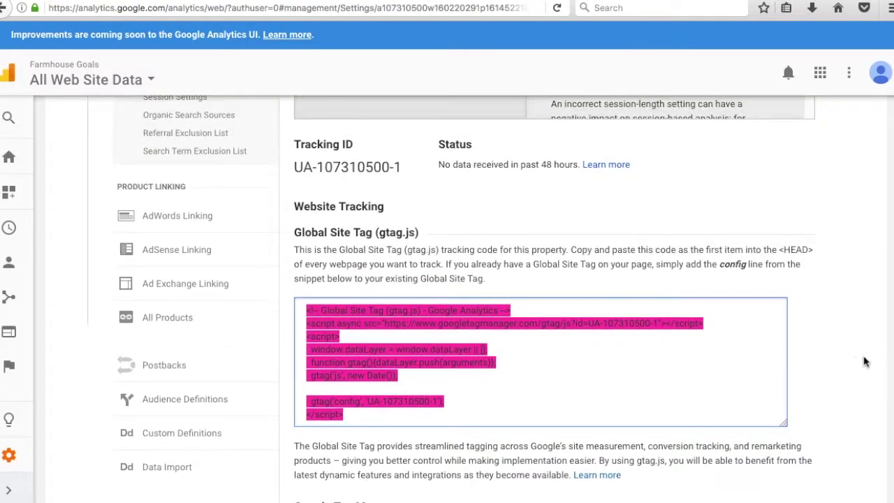
left_click_drag(294, 167, 400, 168)
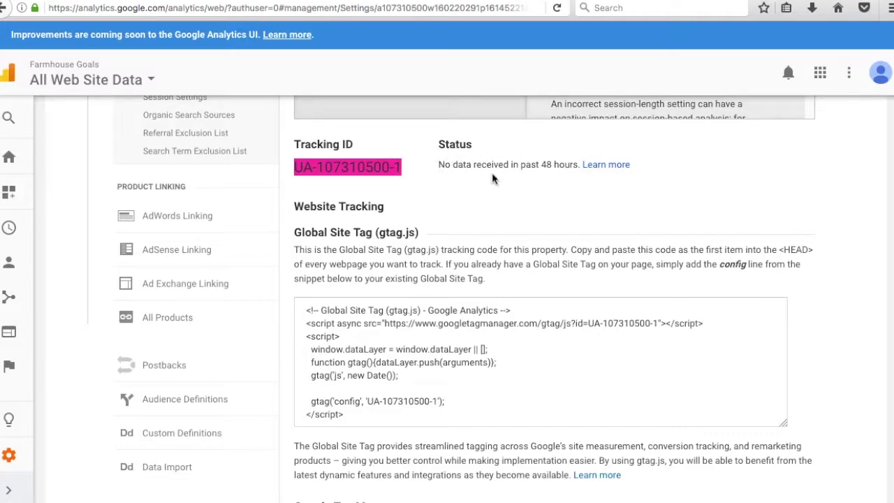
left_click(425, 338)
key("ctrl+c")
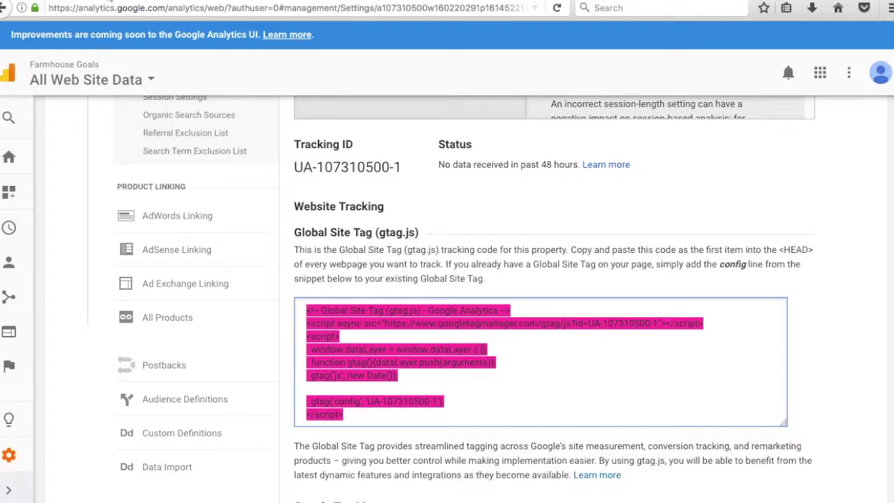
Step: Switch to the Farmhouse Goals WordPress dashboard, open the theme Editor and proceed past the code-editing warning
left_click(108, 0)
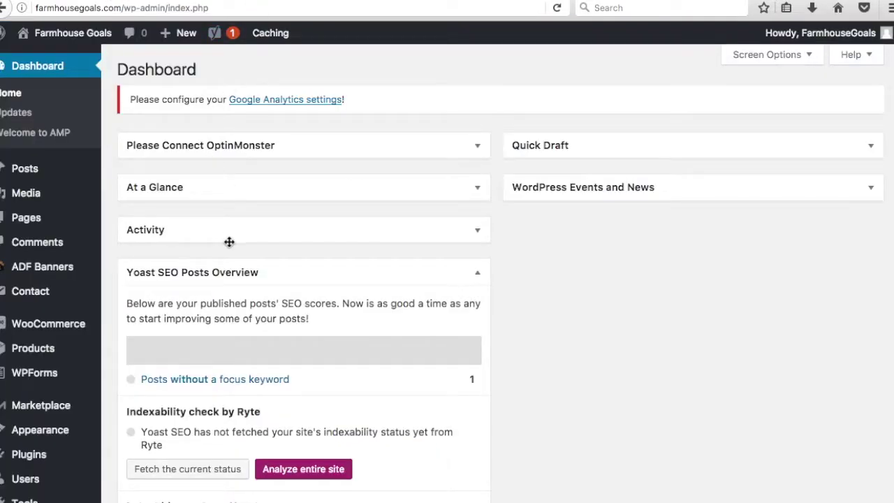
mouse_move(59, 432)
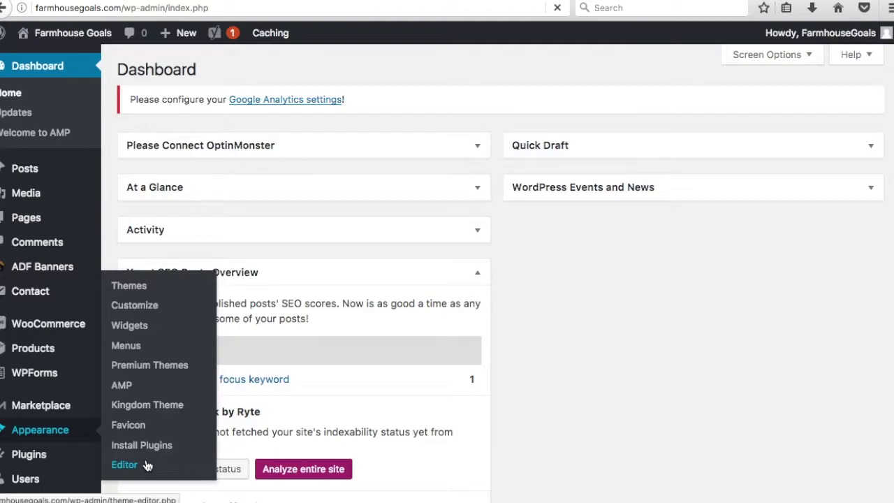
left_click(147, 465)
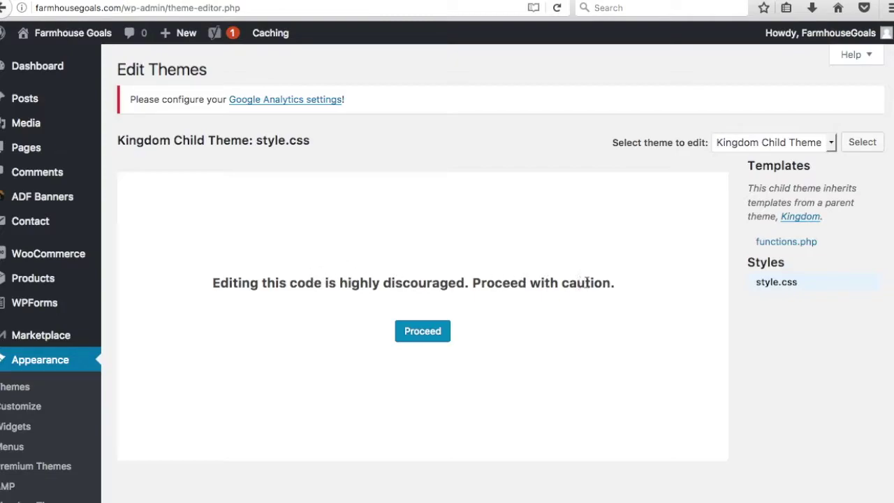
left_click(422, 330)
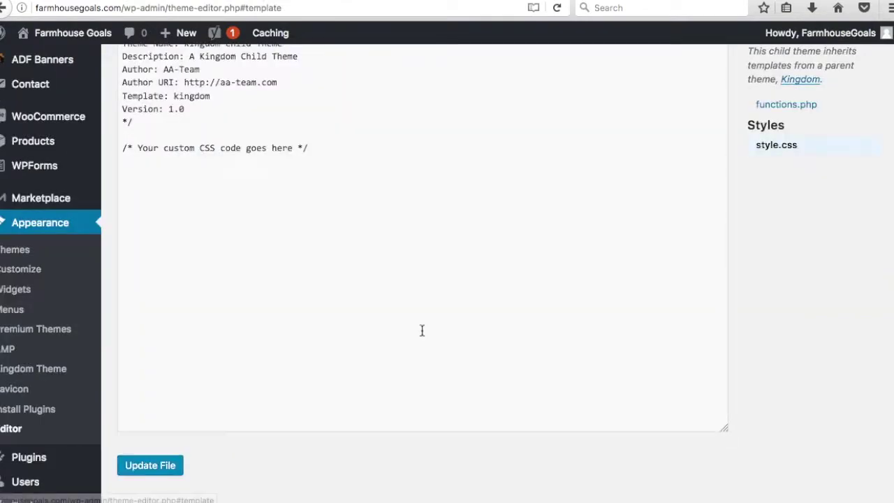
Step: Load the parent theme Kingdom for editing instead of the child theme
scroll(342, 242, "up", 2)
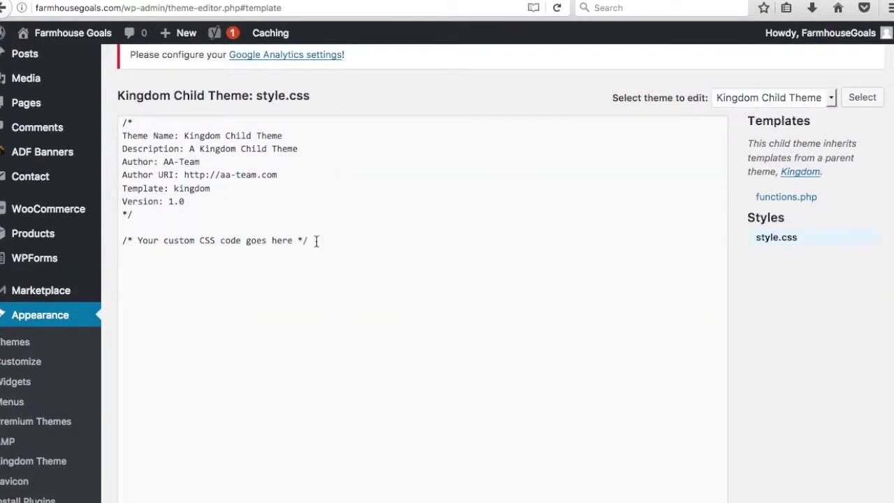
left_click(831, 98)
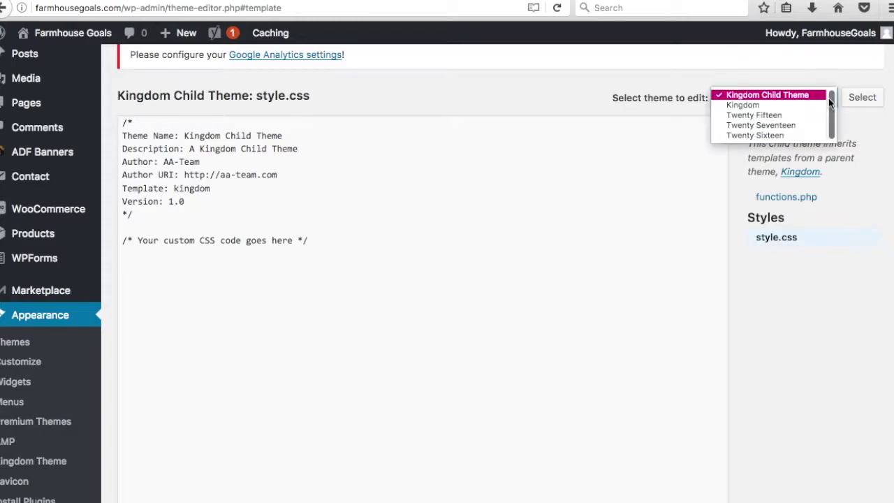
left_click(763, 106)
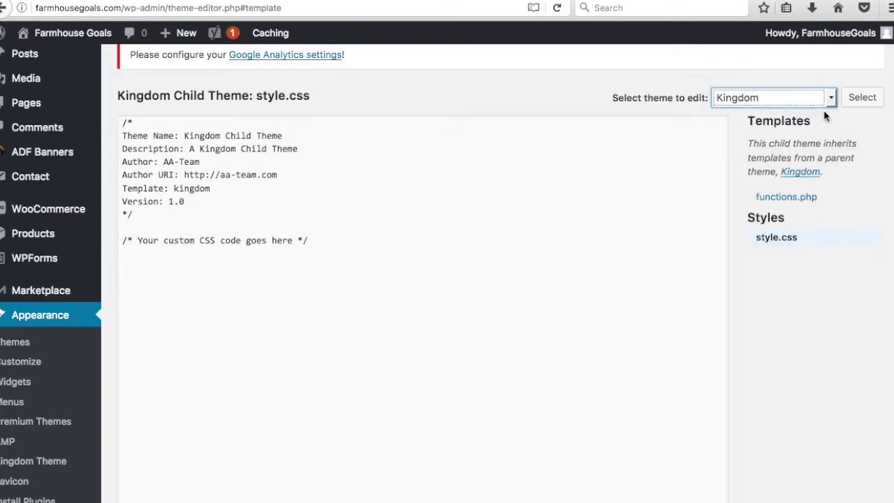
left_click(863, 99)
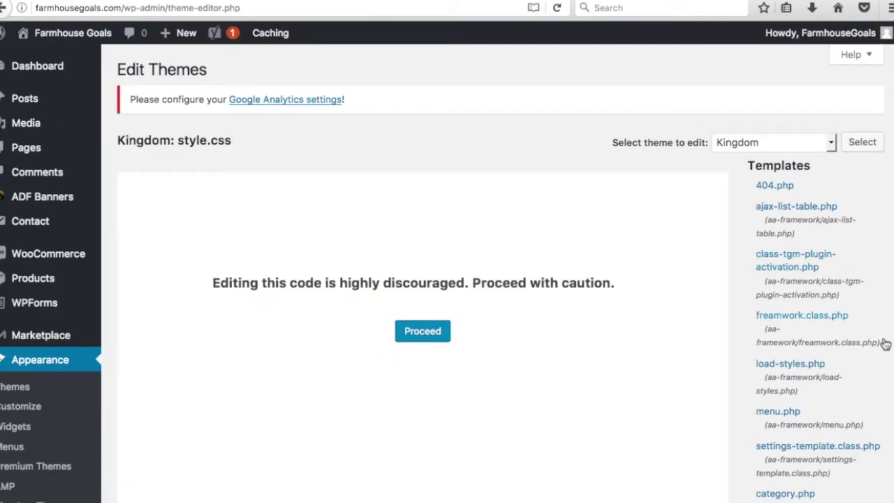
Step: Open the Kingdom theme's header.php template for editing and proceed past the code-editing warning
scroll(873, 335, "down", 5)
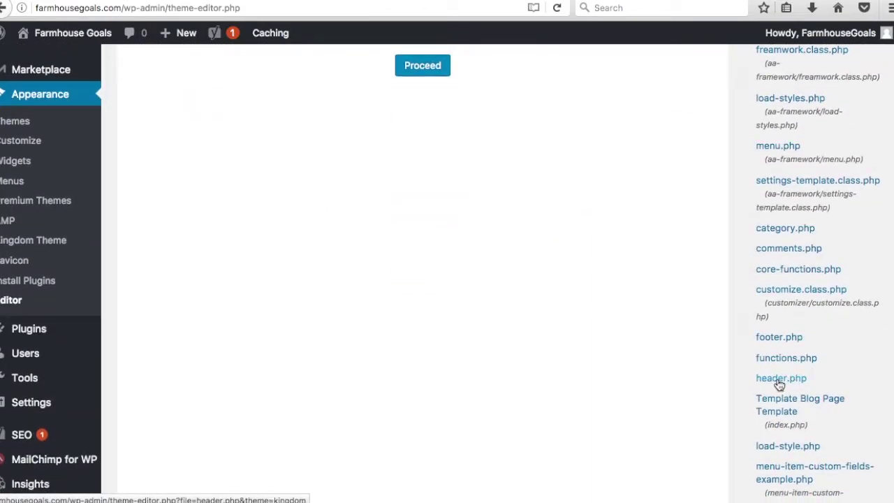
scroll(874, 369, "up", 5)
scroll(770, 257, "down", 7)
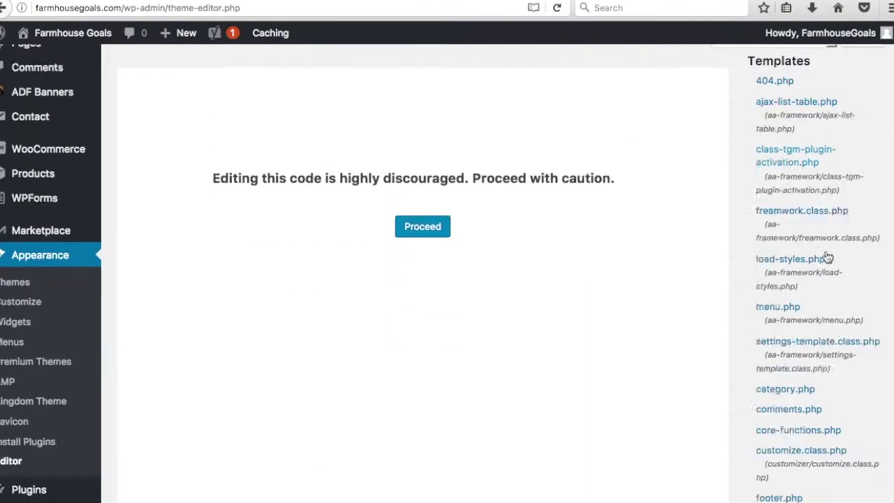
left_click(787, 255)
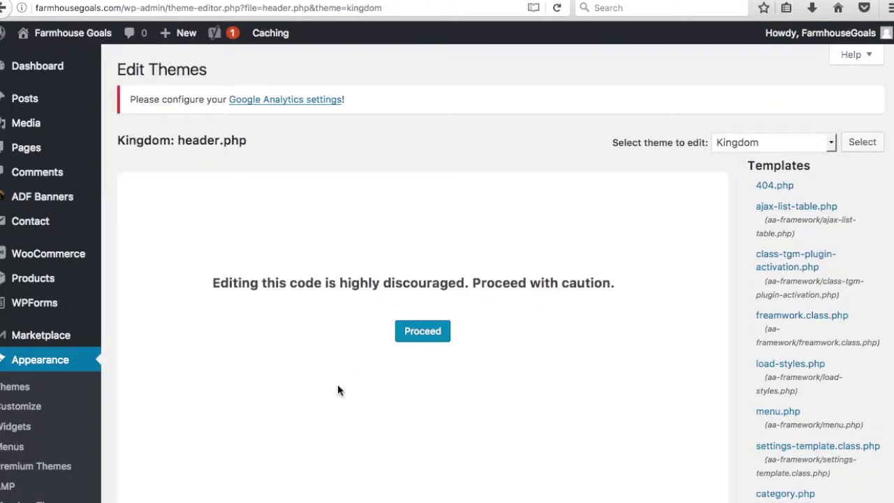
left_click(417, 334)
scroll(292, 211, "up", 3)
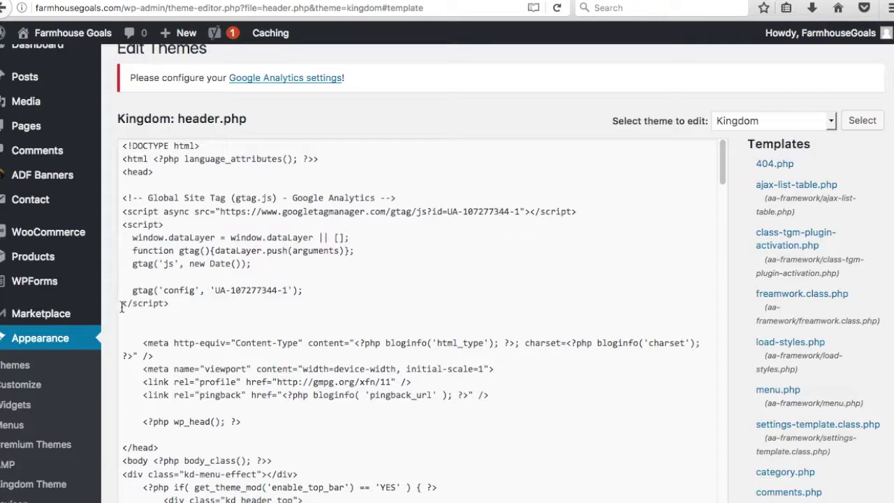
Step: Replace the existing Global Site Tag snippet in header.php with the copied one and remove the extra blank line below it
left_click_drag(167, 303, 116, 199)
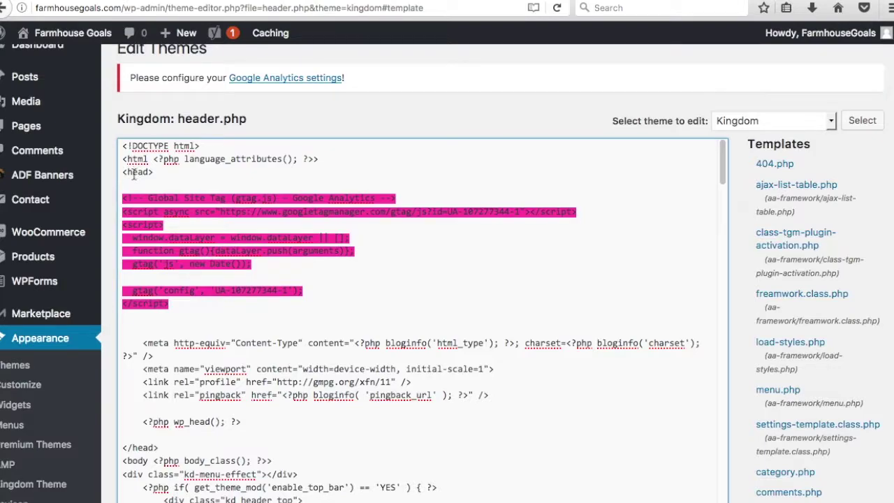
key("ctrl+v")
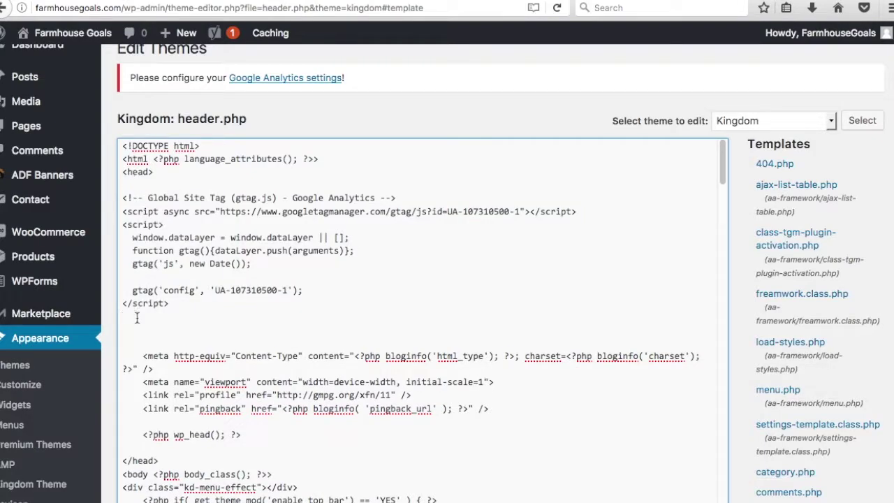
key("BackSpace")
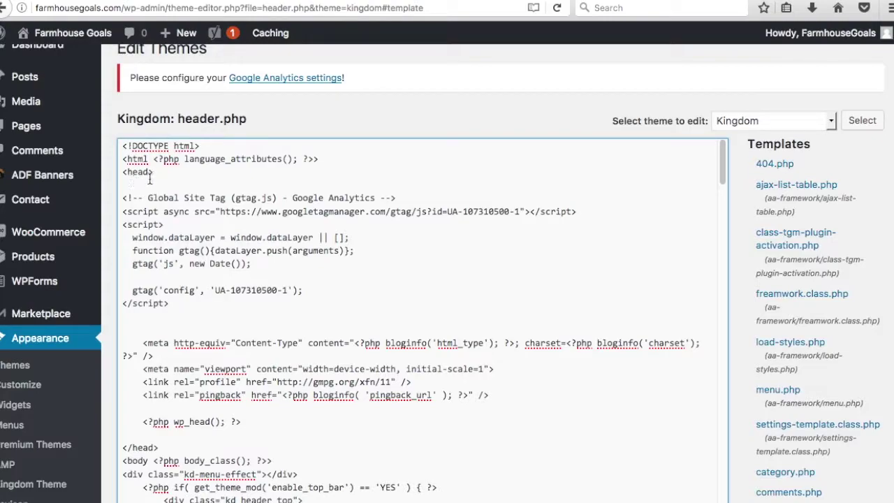
Step: Check the snippet's position between the opening head tag and the first meta tag against the placement instructions in Google Analytics
left_click_drag(149, 174, 120, 174)
left_click_drag(138, 343, 306, 349)
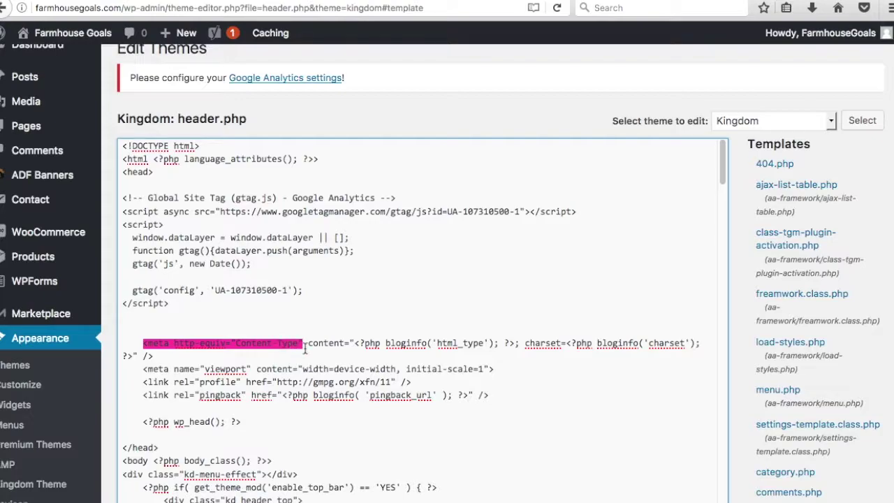
left_click(322, 309)
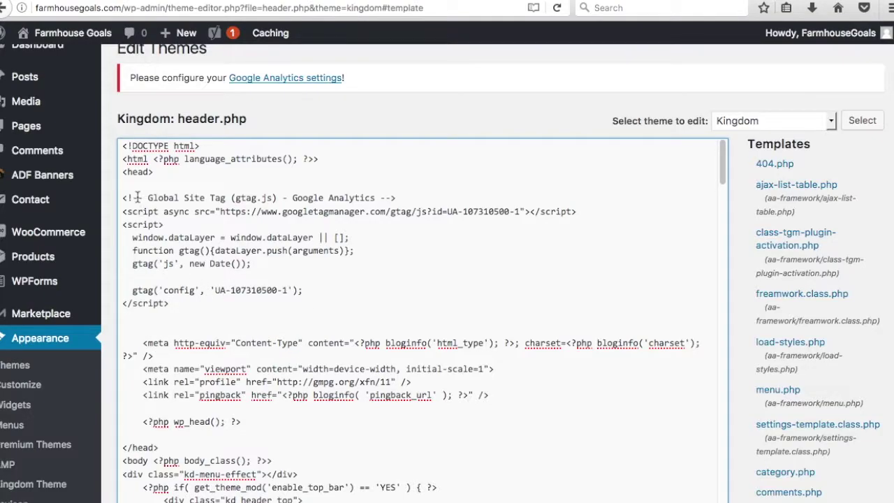
left_click(423, 1)
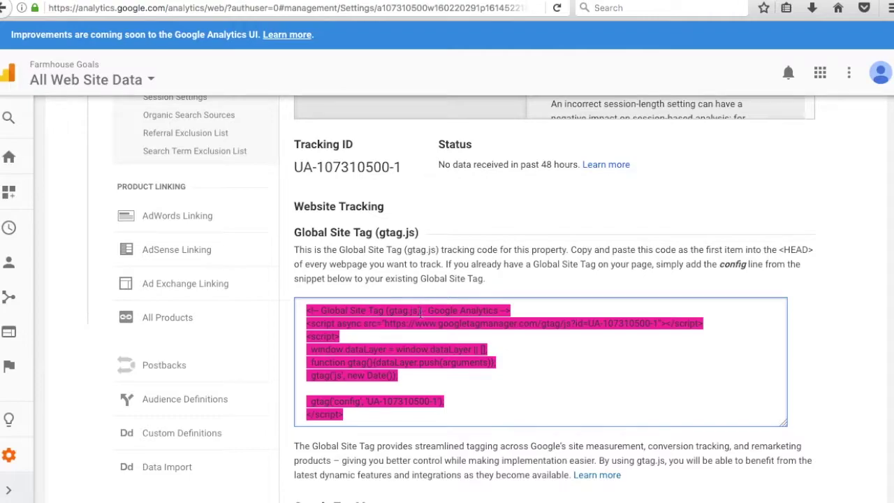
left_click_drag(571, 249, 438, 264)
left_click(447, 264)
left_click(190, 1)
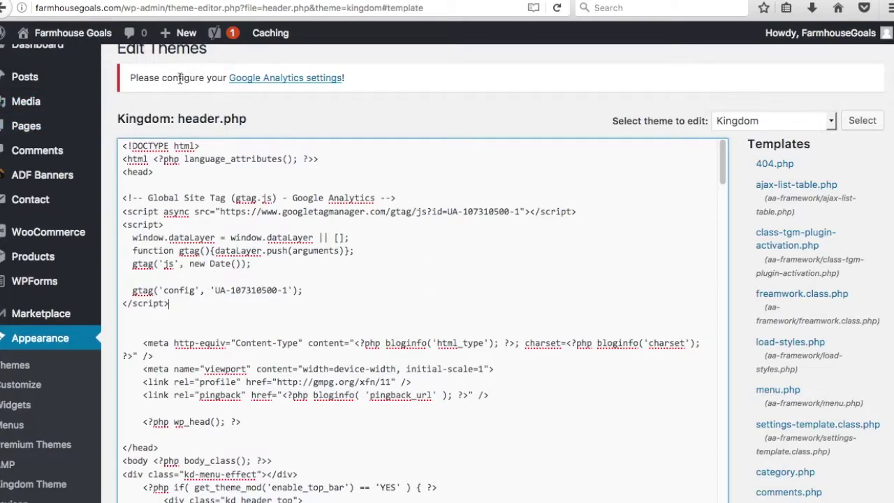
left_click_drag(124, 174, 125, 199)
left_click(205, 305)
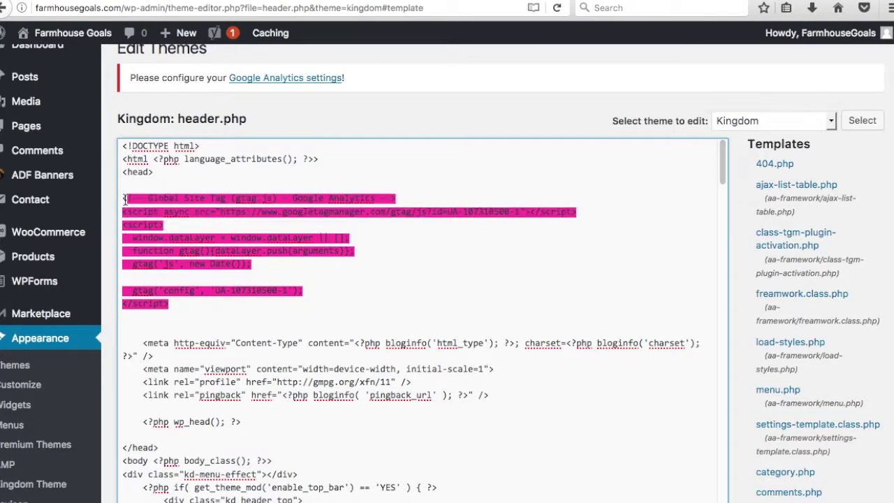
Step: Save the edited header.php file and check the save notice
left_click(303, 114)
scroll(419, 280, "down", 10)
scroll(419, 280, "up", 2)
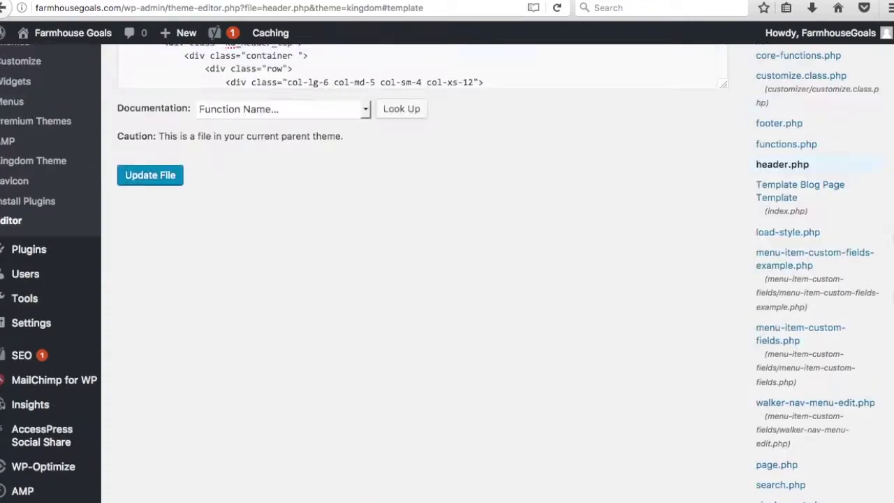
left_click(158, 180)
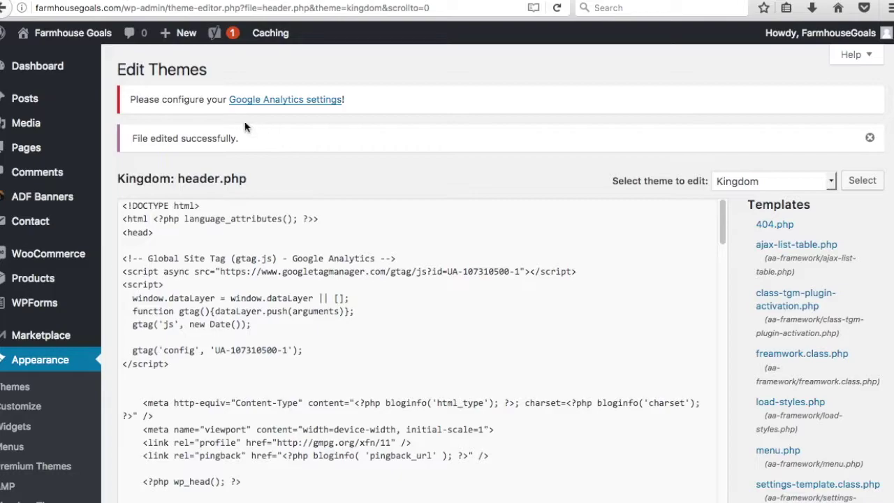
left_click_drag(132, 138, 263, 143)
left_click(274, 139)
Step: Open the Google Analytics settings from the notice, start authenticating with the Google account and request the Google code
left_click(252, 103)
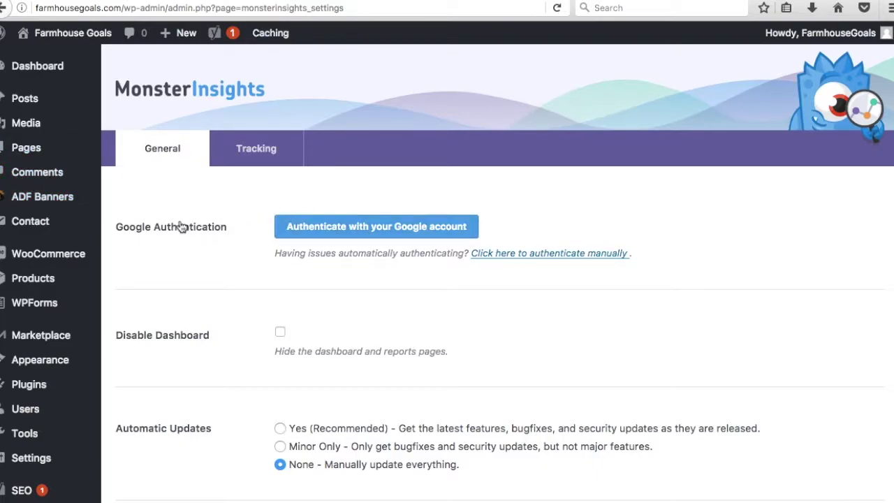
left_click(351, 234)
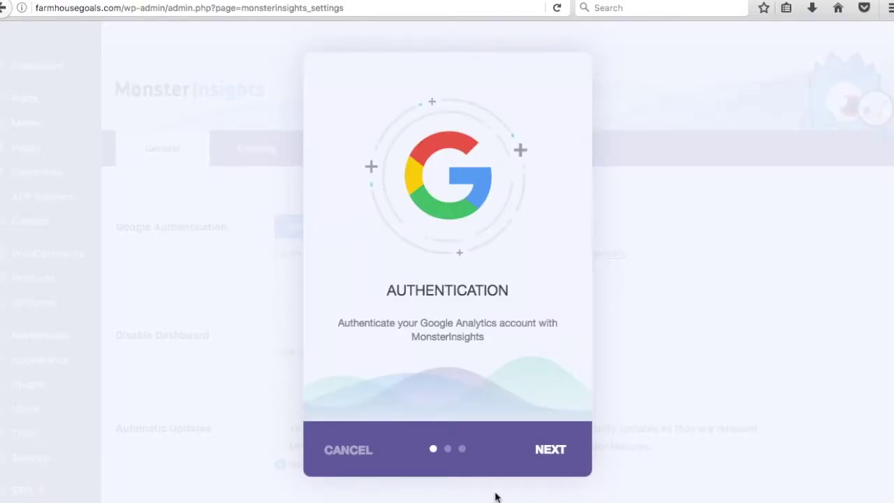
left_click(556, 450)
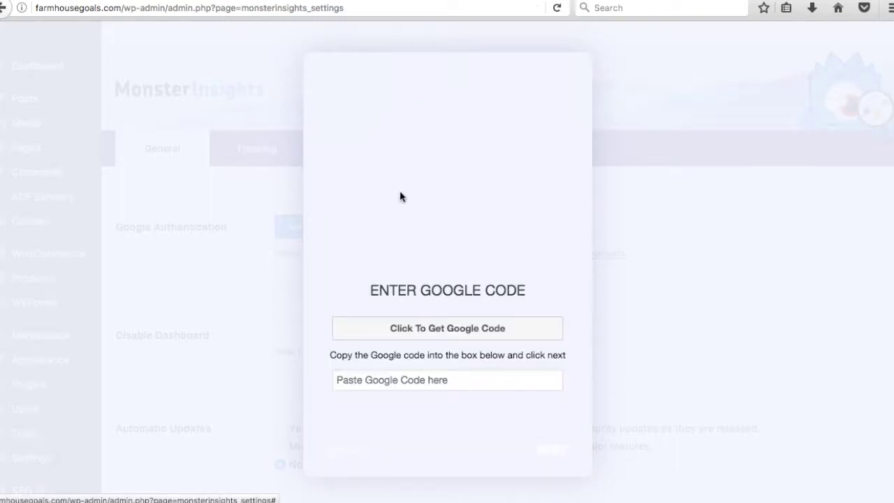
left_click(453, 331)
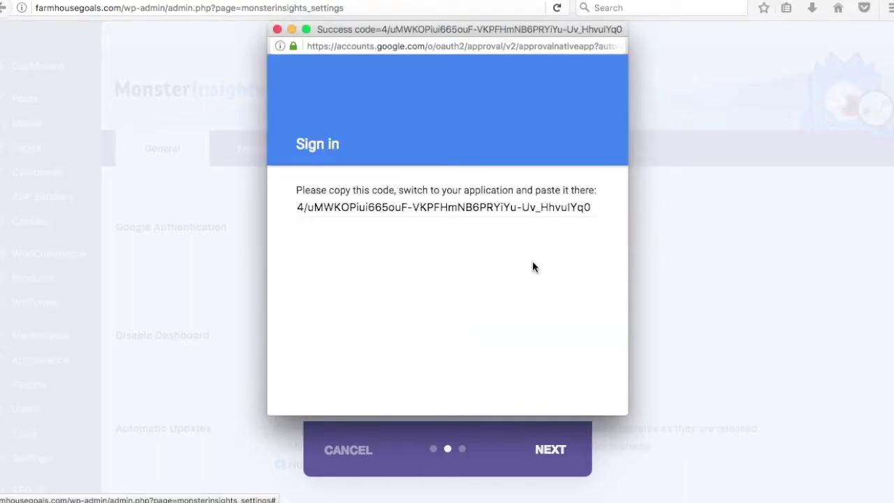
Step: Copy the Google authorization code, close the sign-in window, paste the code into the Google code field and submit it
triple_click(478, 209)
key("super+c")
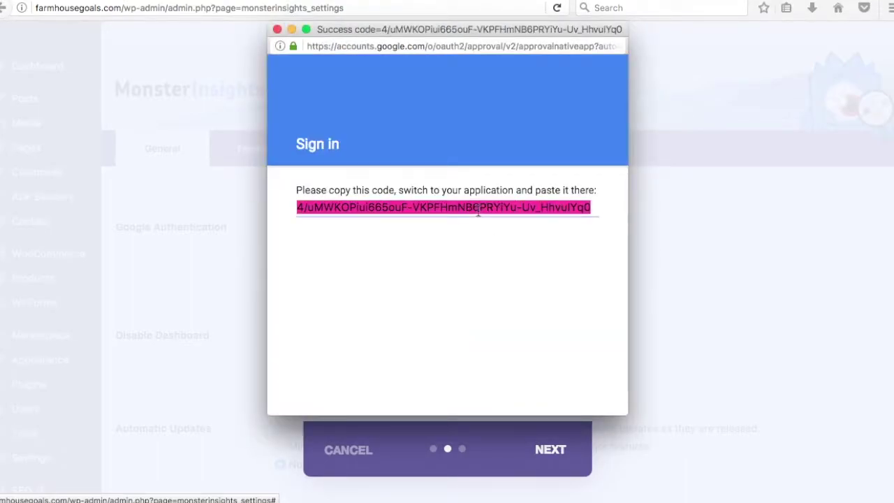
left_click(278, 29)
left_click(429, 377)
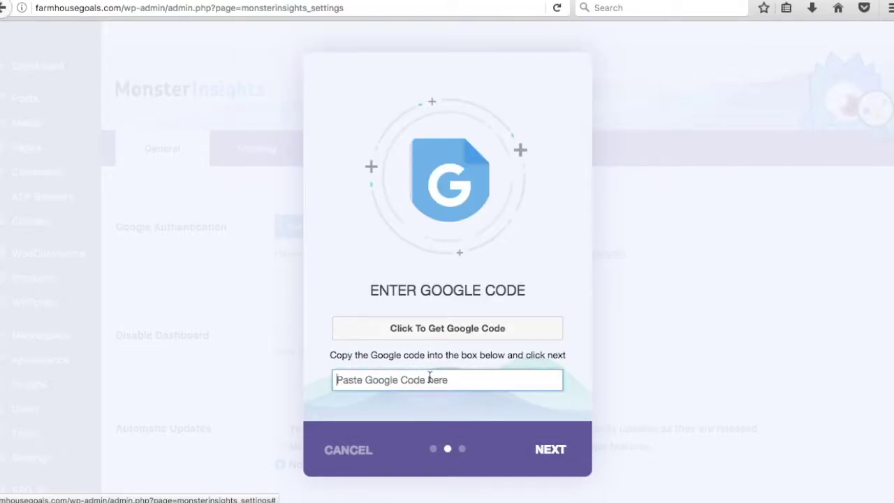
key("super+v")
left_click(546, 450)
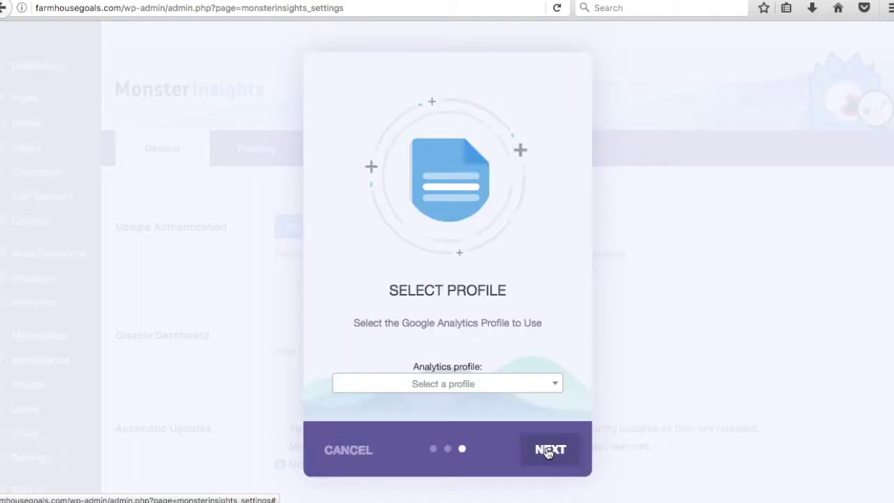
Step: Select the All Web Site Data analytics profile, finish the authentication wizard and check the active profile
left_click(464, 388)
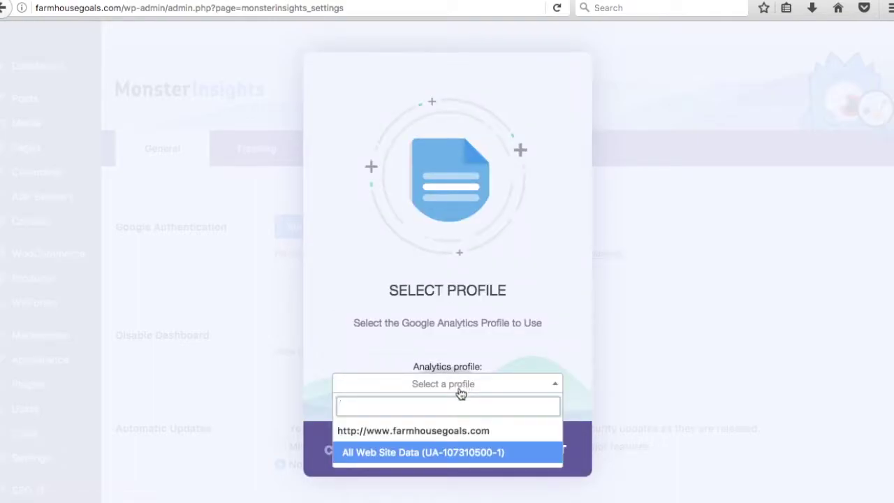
left_click(427, 454)
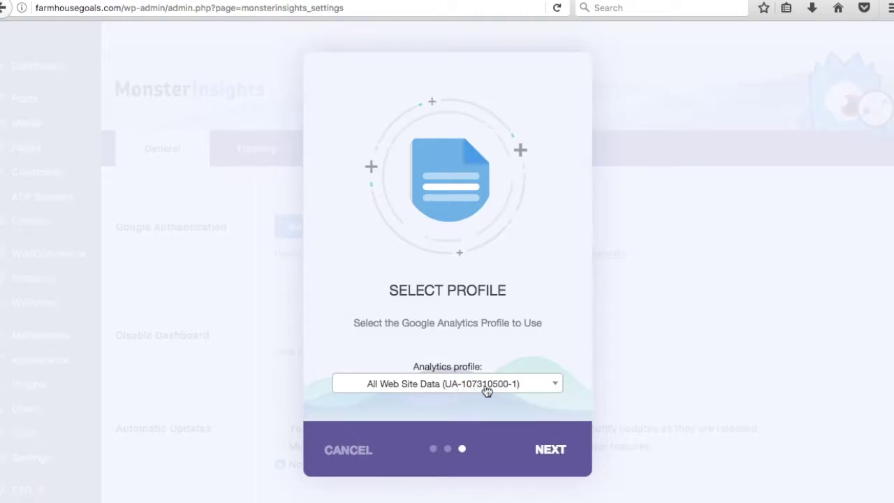
left_click(560, 450)
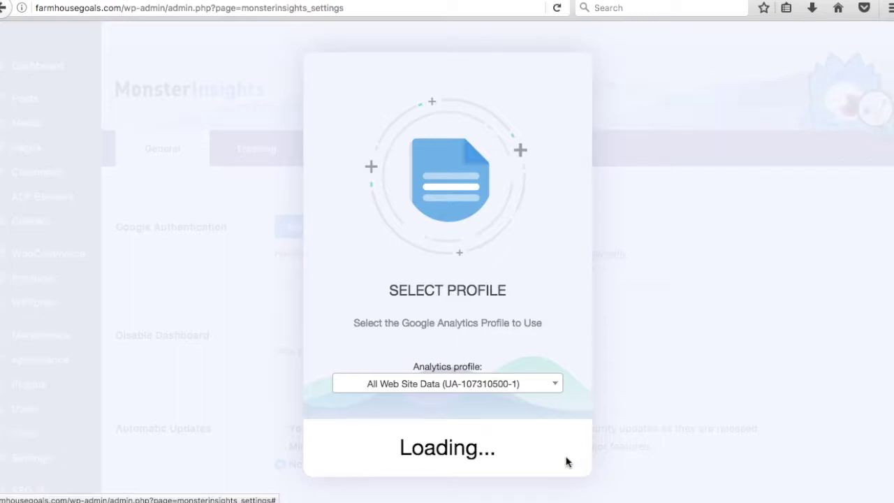
left_click(551, 452)
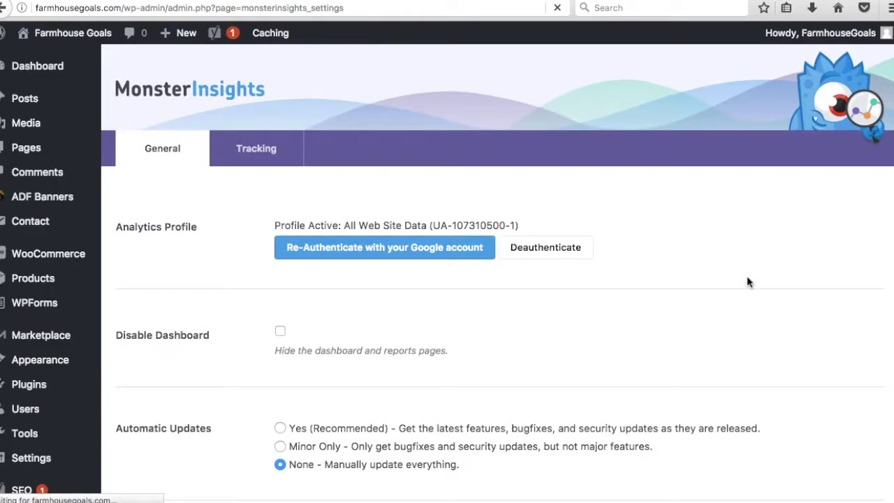
left_click_drag(279, 225, 489, 225)
left_click(489, 224)
Step: Set the plugin's automatic updates to Yes (Recommended) and save the settings
scroll(758, 314, "down", 5)
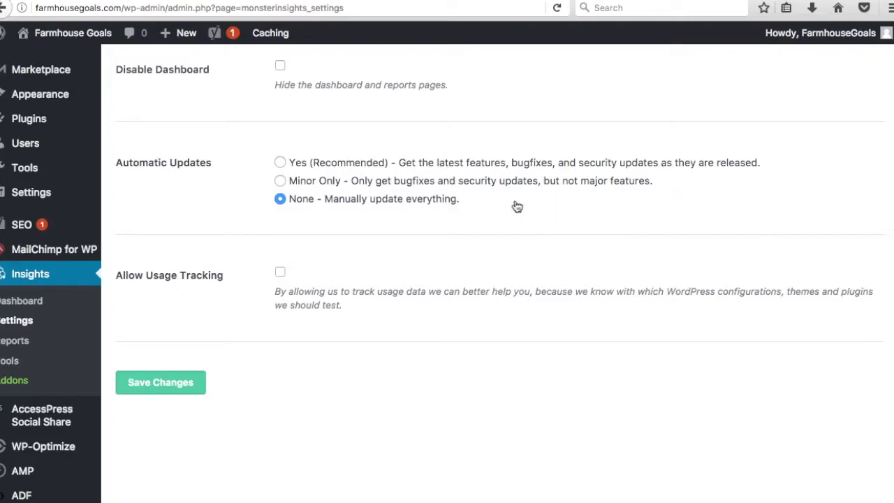
left_click(280, 163)
scroll(515, 313, "up", 5)
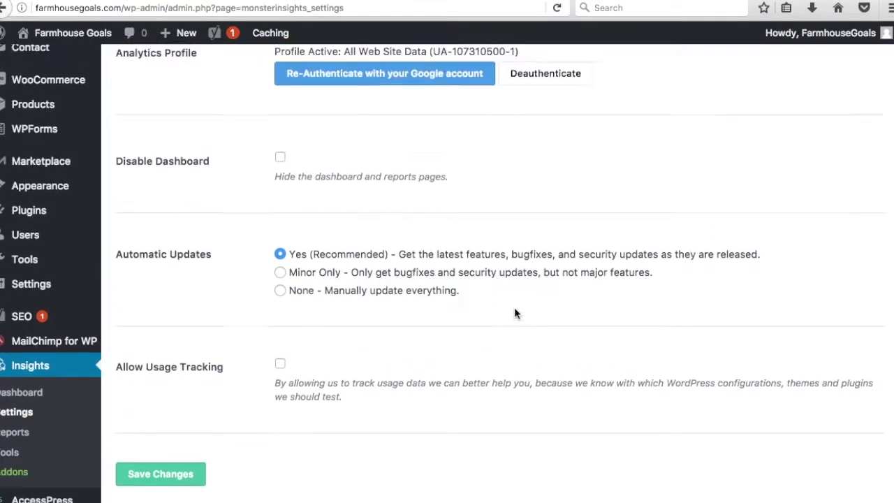
scroll(712, 412, "down", 5)
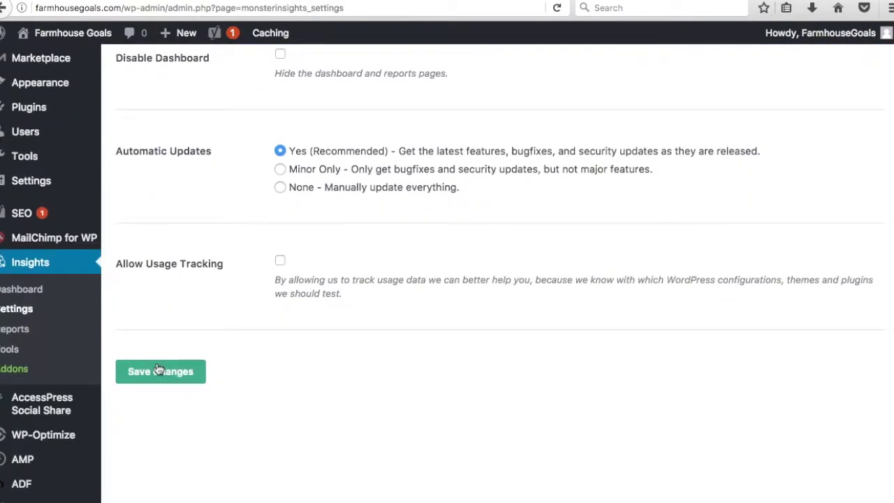
left_click(128, 372)
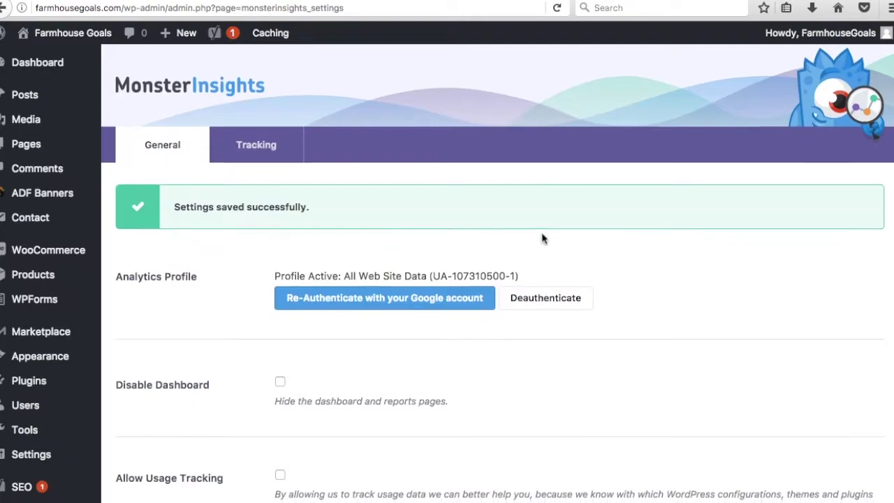
Step: Open the MonsterInsights dashboard and read its information notice
scroll(544, 238, "down", 4)
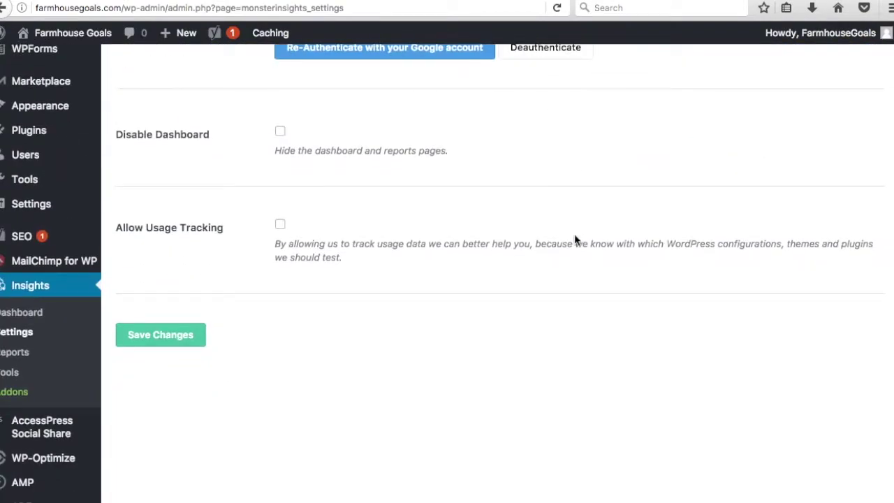
left_click(35, 312)
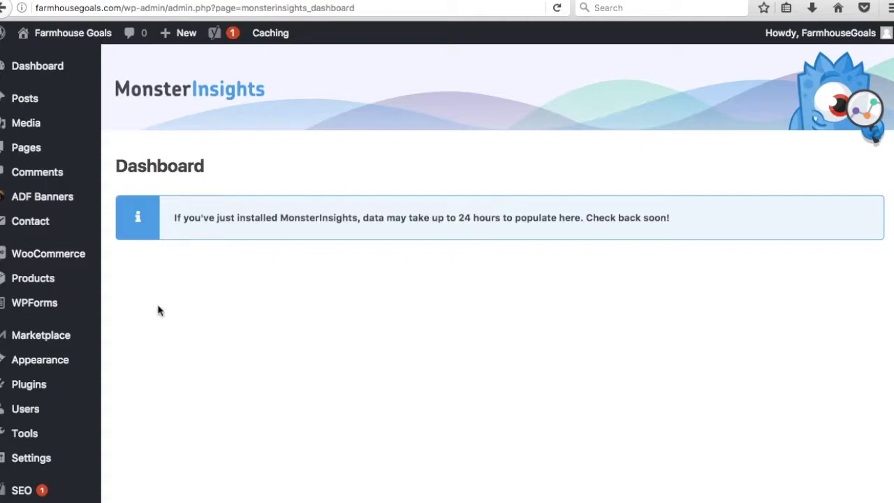
left_click_drag(223, 217, 341, 216)
left_click(456, 213)
Step: Switch to Google Analytics, return to the Farmhouse Goals administration overview and check which property and view are selected
scroll(614, 280, "down", 5)
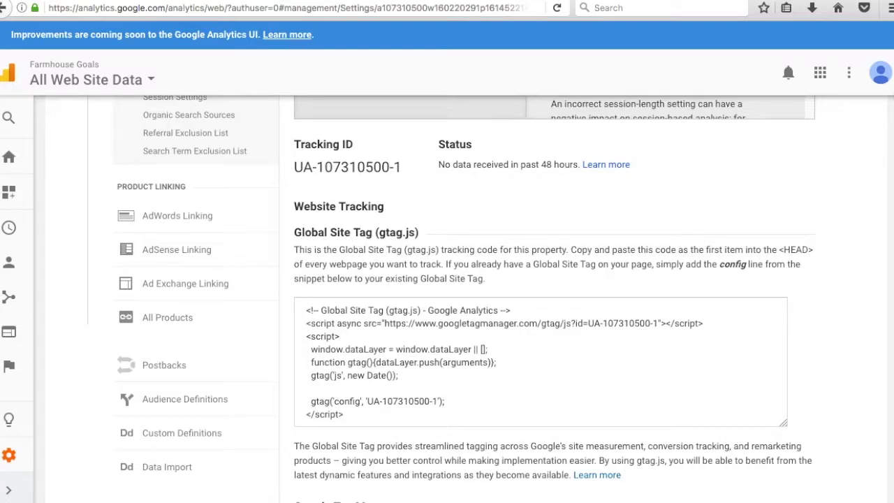
scroll(849, 262, "down", 3)
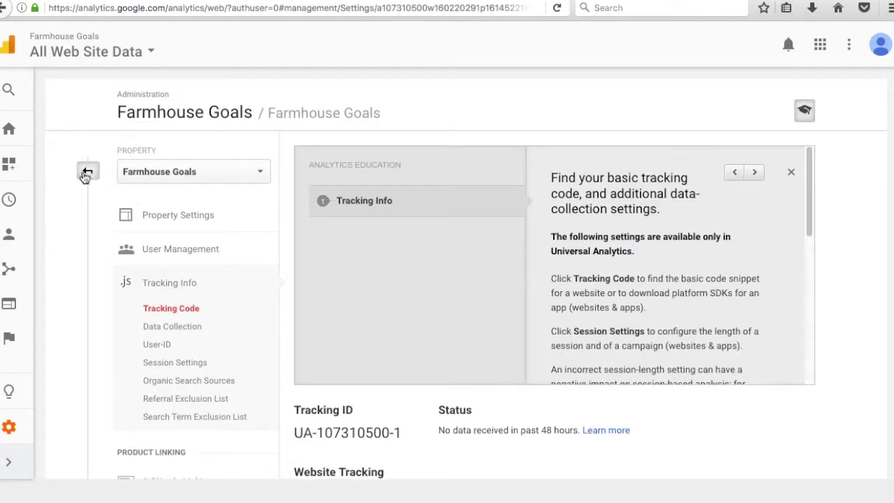
left_click(81, 174)
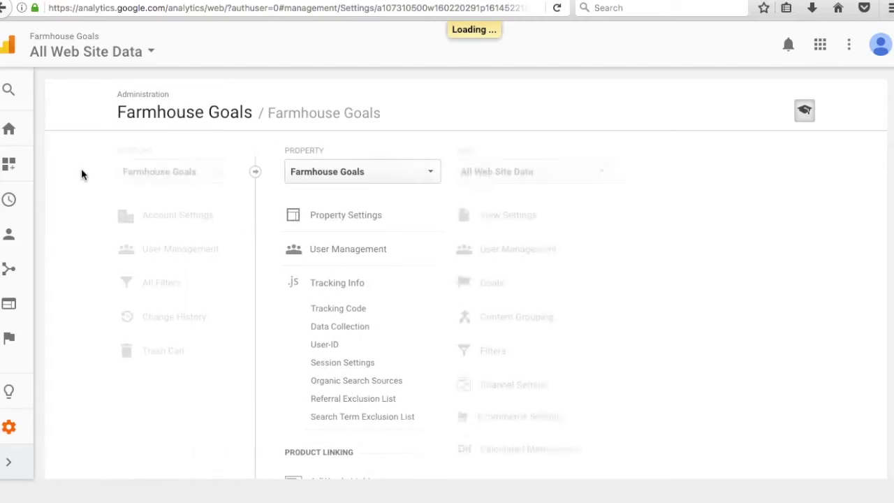
left_click(60, 52)
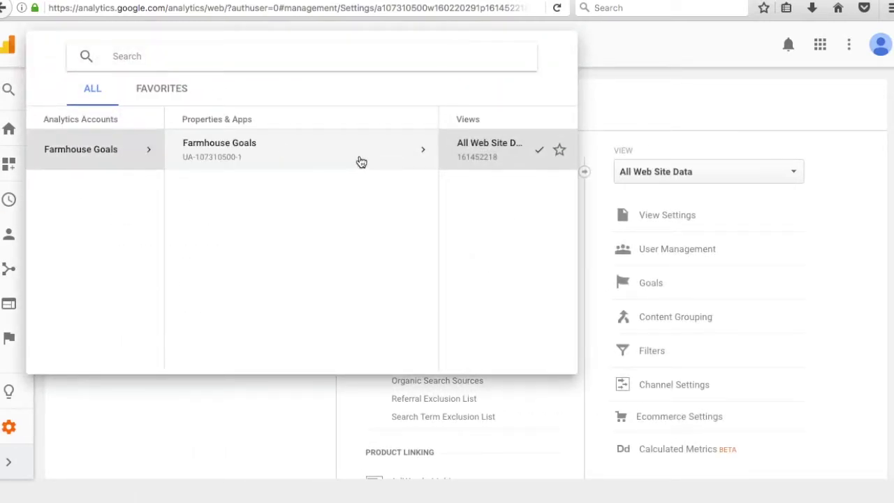
left_click(620, 115)
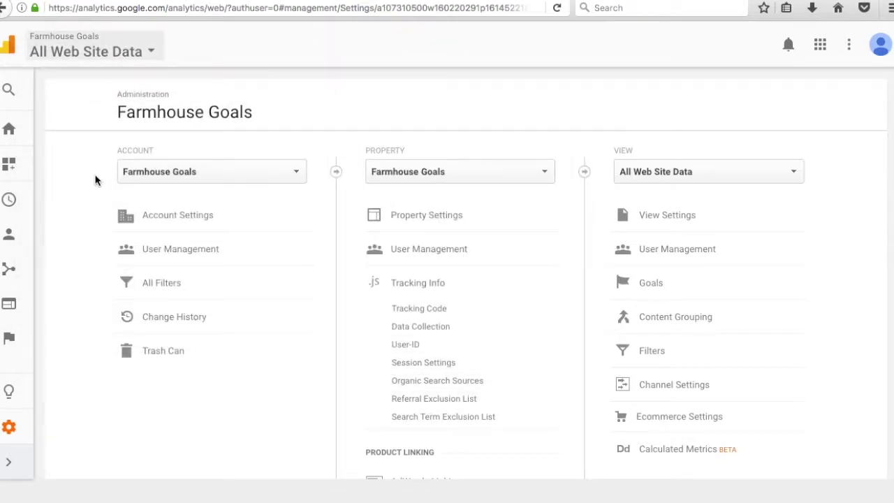
Step: Open the Audience Overview report for All Web Site Data and look through the other Audience report categories
left_click(21, 234)
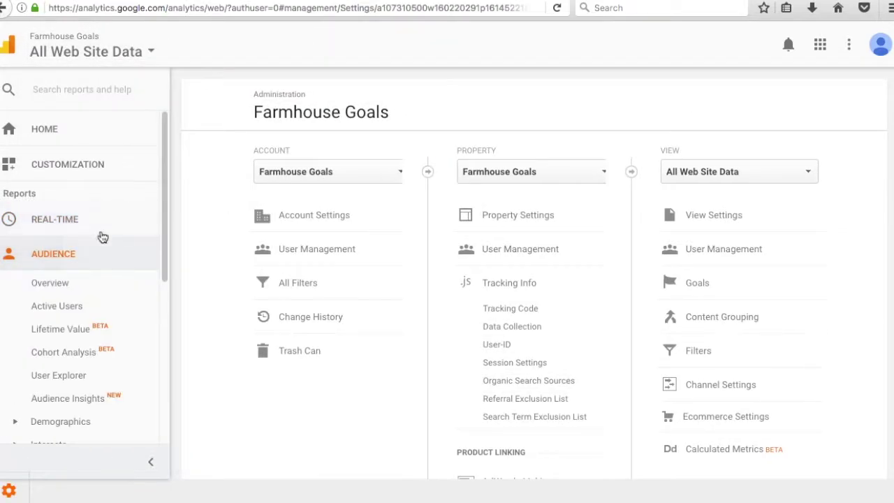
left_click(49, 285)
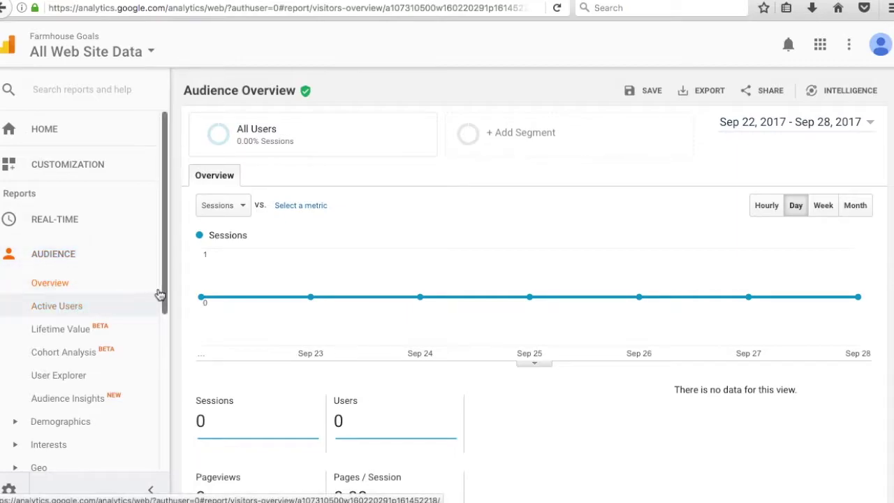
scroll(91, 293, "down", 5)
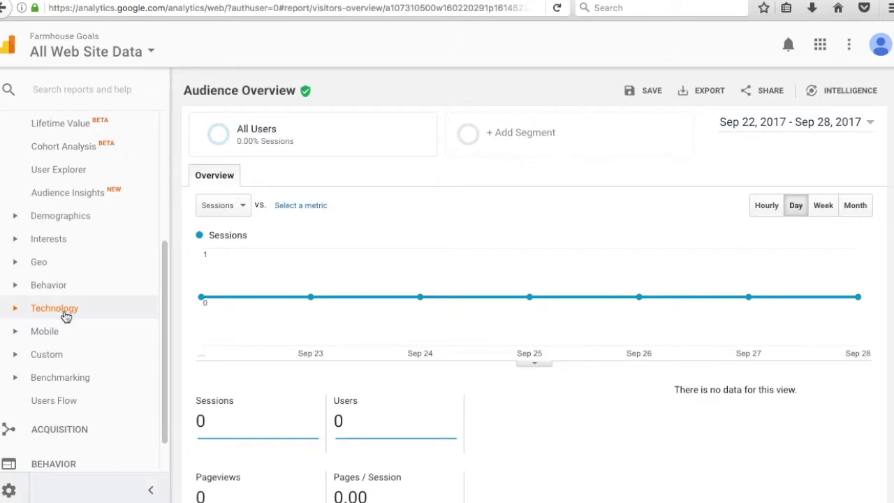
scroll(165, 314, "down", 2)
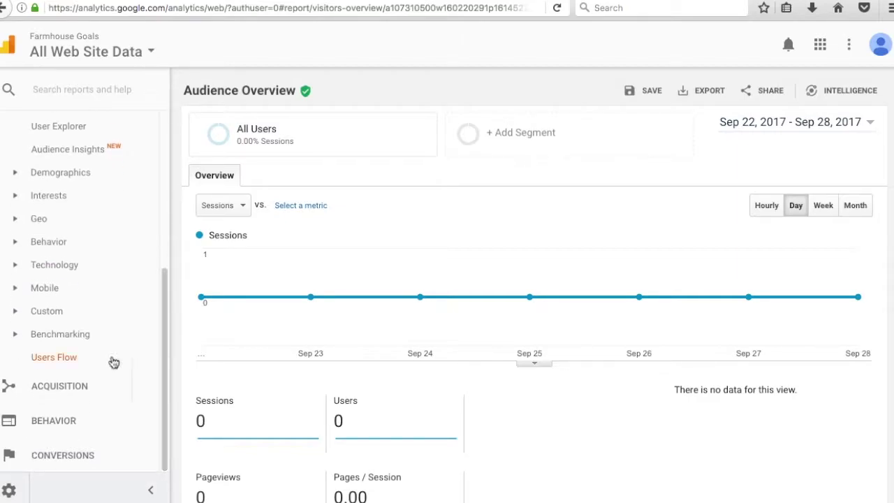
Step: Examine the report categories available under Acquisition, Behavior and Conversions, including Goals and Ecommerce
left_click(54, 385)
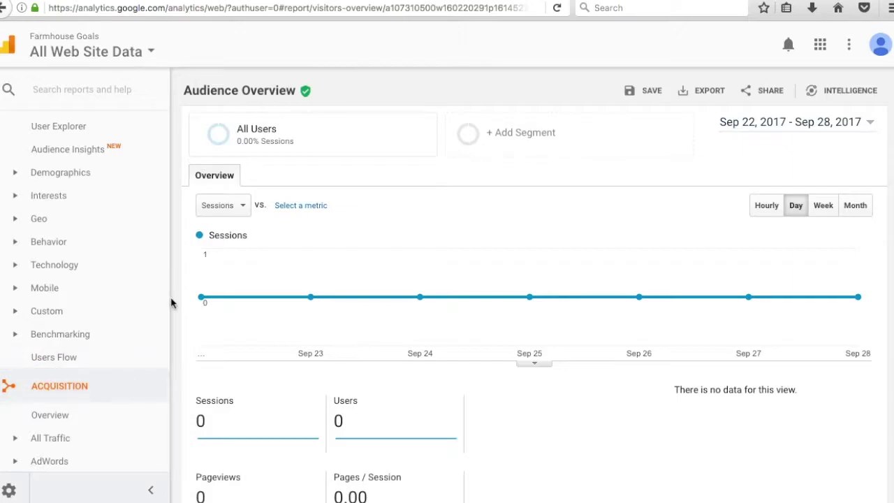
scroll(162, 311, "down", 4)
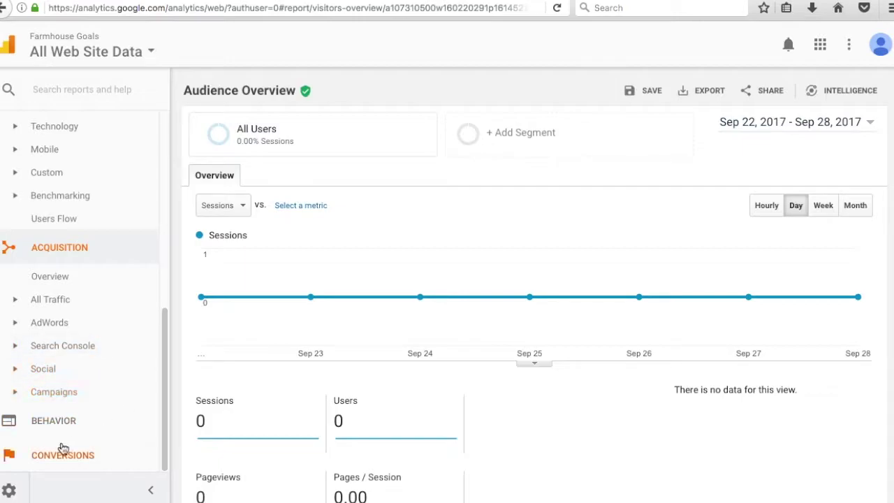
left_click(60, 421)
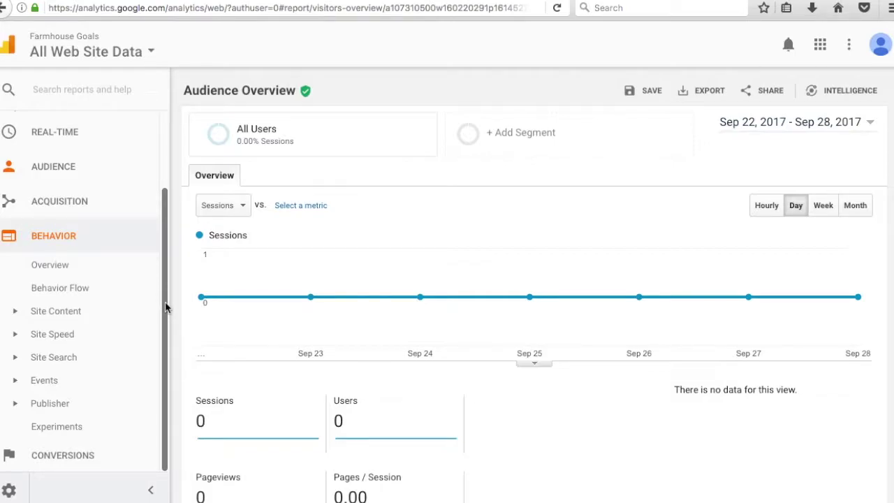
left_click(56, 456)
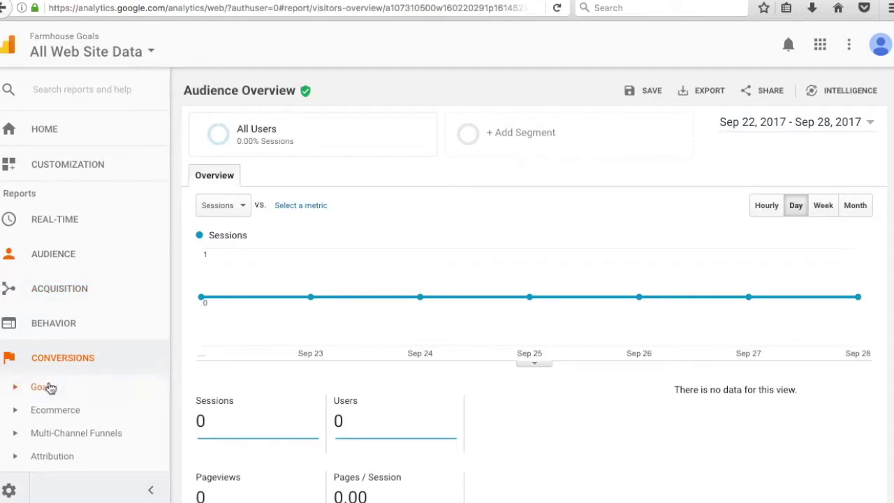
left_click(46, 393)
left_click(39, 393)
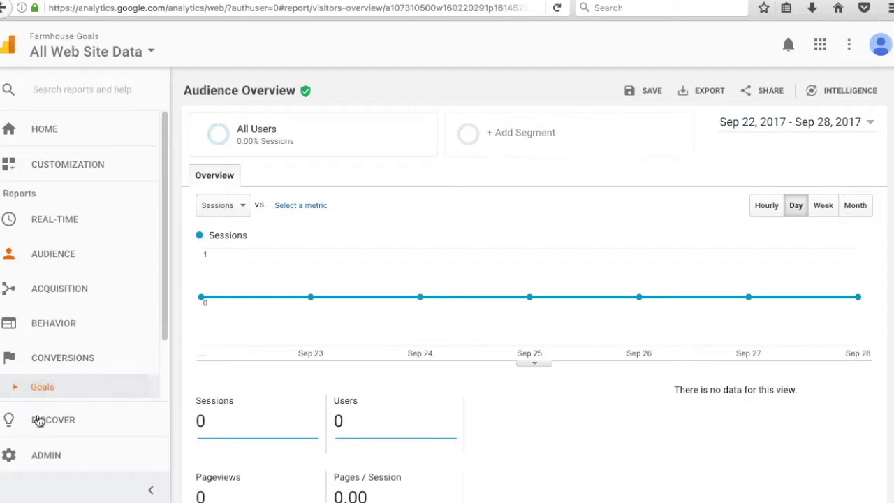
left_click(73, 365)
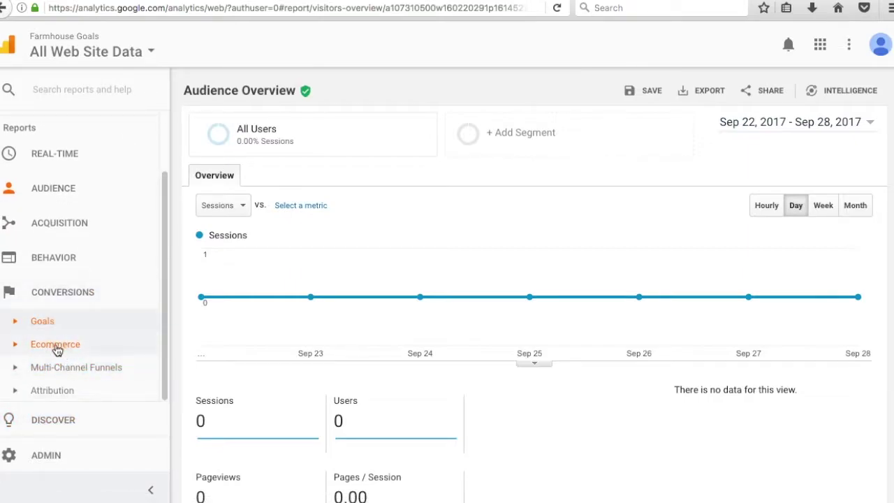
scroll(113, 269, "up", 2)
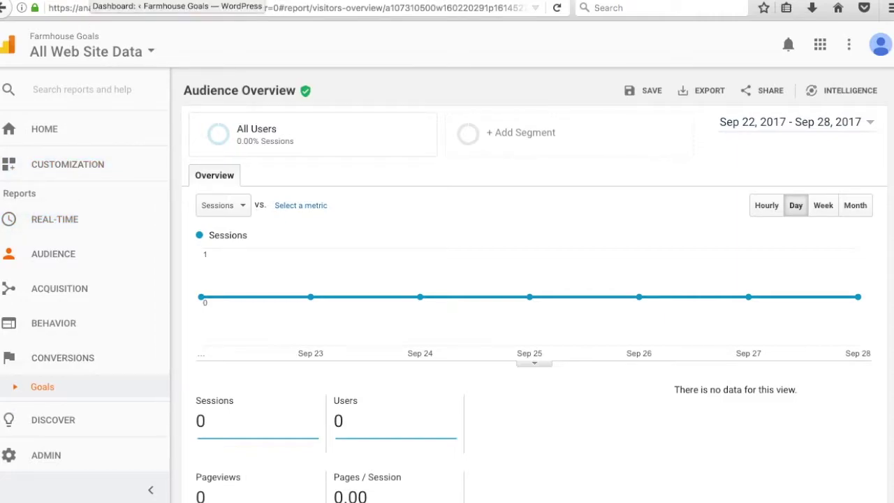
left_click(98, 0)
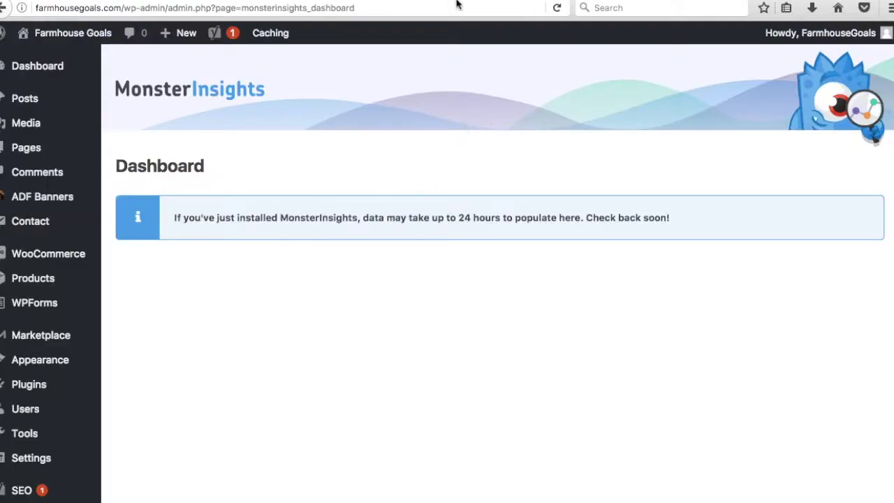
left_click(479, 0)
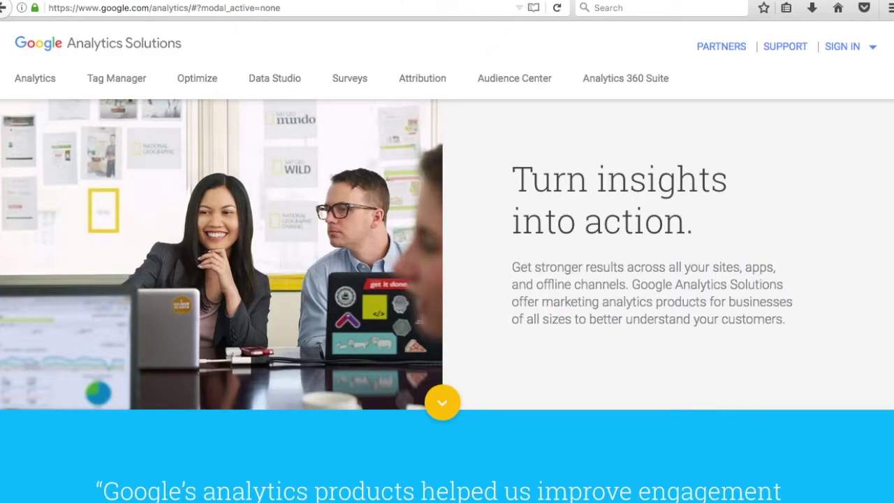
left_click(383, 0)
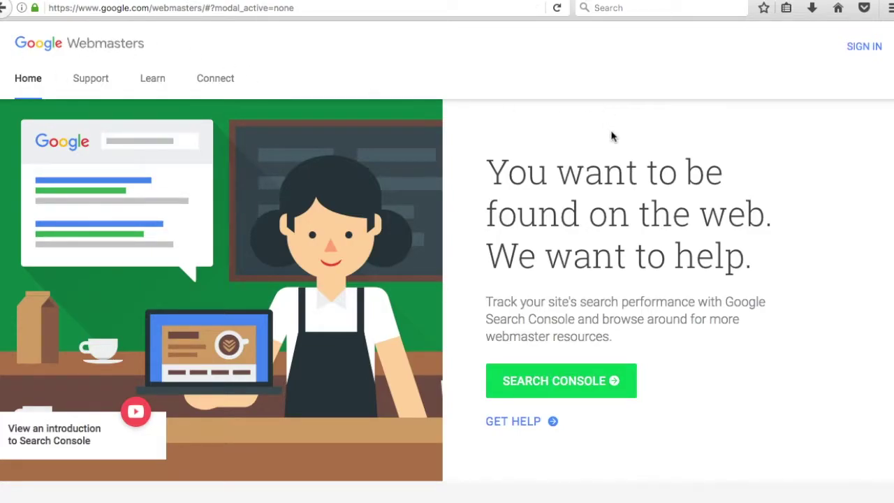
left_click(850, 46)
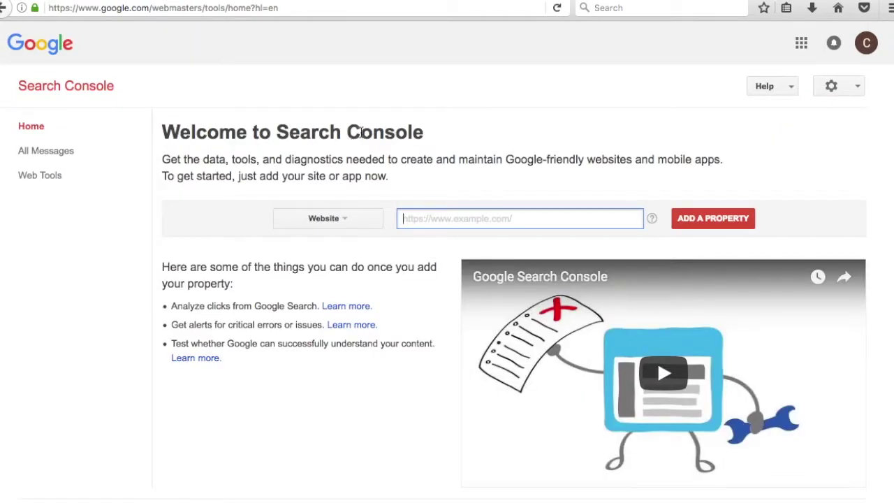
type("http://www.farmhousegoals.com")
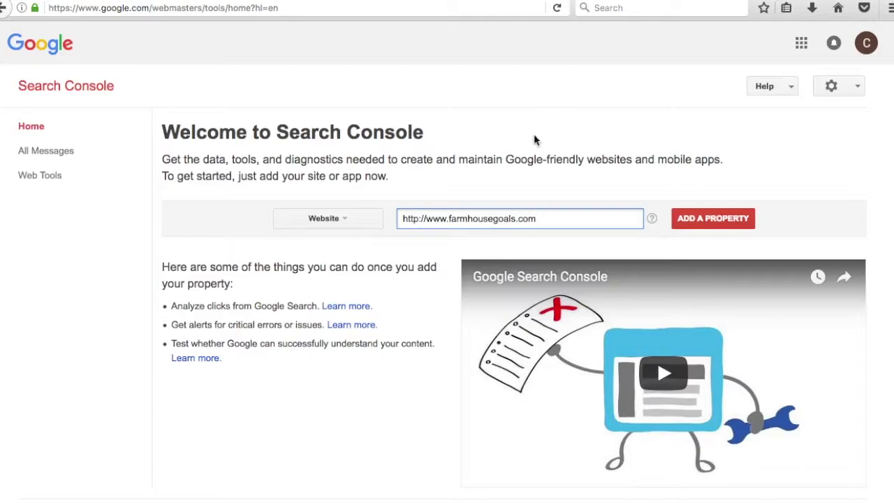
left_click(694, 222)
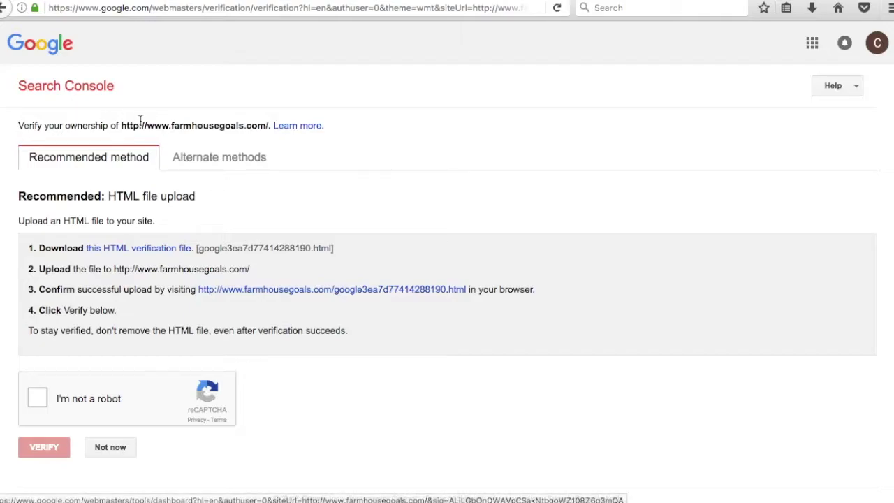
key("ctrl+Tab")
key("ctrl+shift+Tab")
left_click(213, 163)
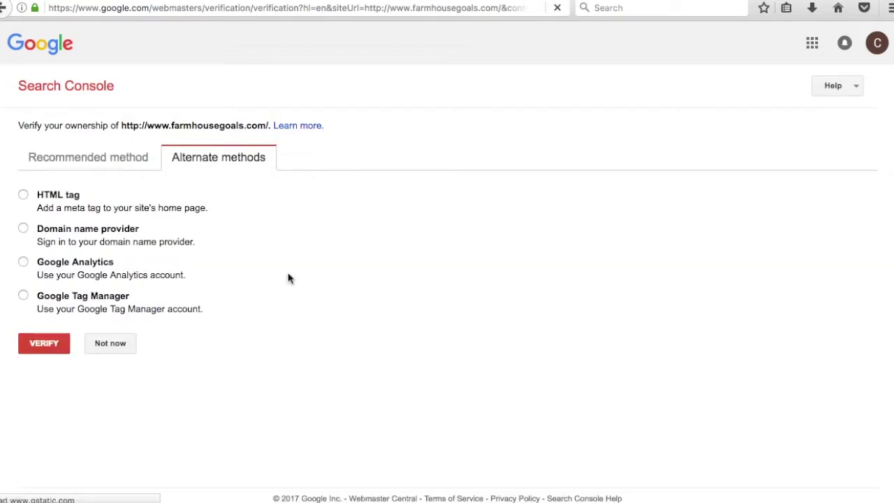
left_click(23, 262)
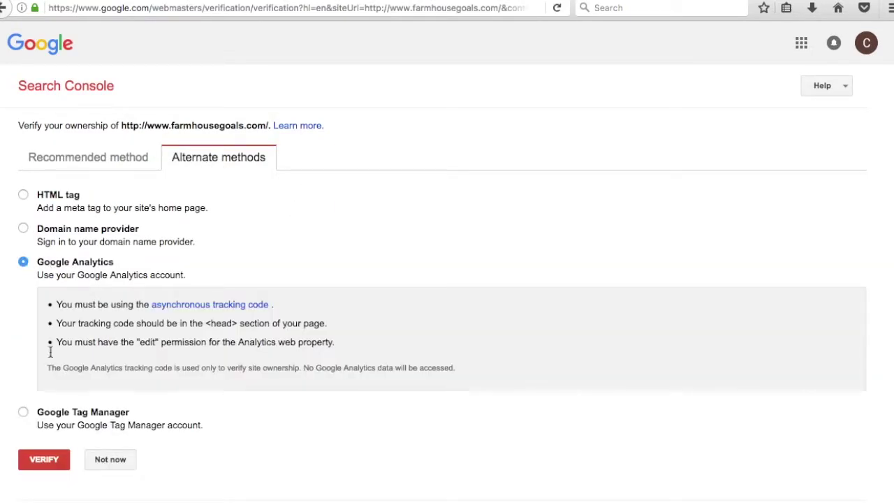
left_click(48, 461)
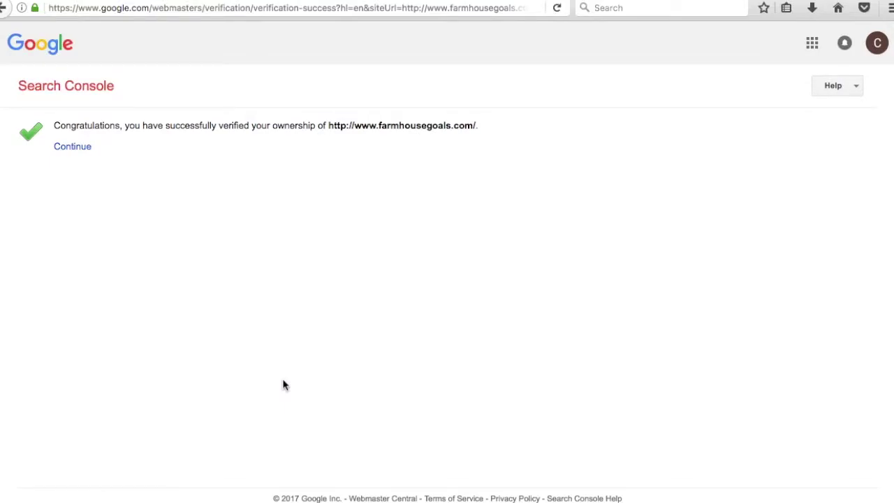
left_click_drag(177, 121, 269, 121)
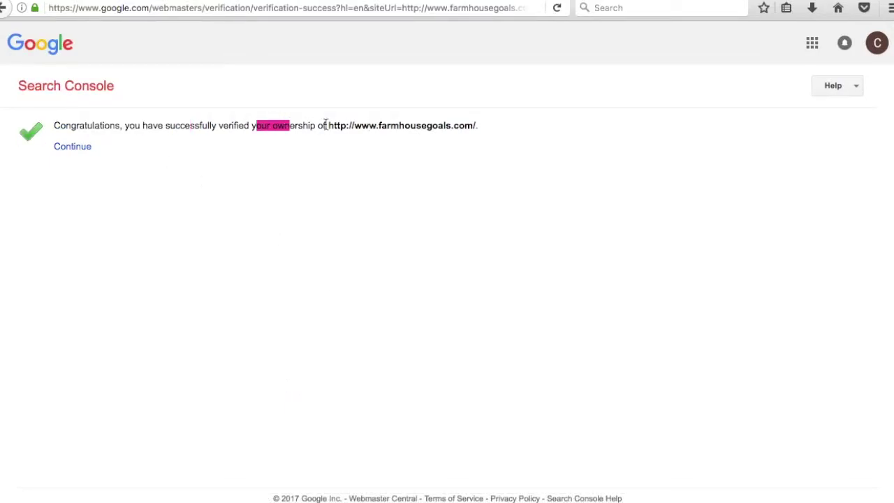
left_click(74, 149)
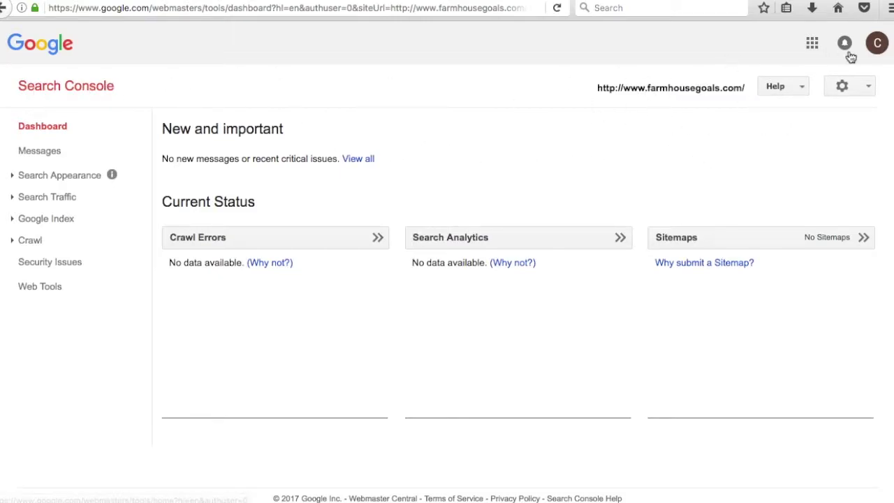
Step: Return to the Search Console home, open the message about improving the site's search presence and read its setup suggestions
left_click(863, 89)
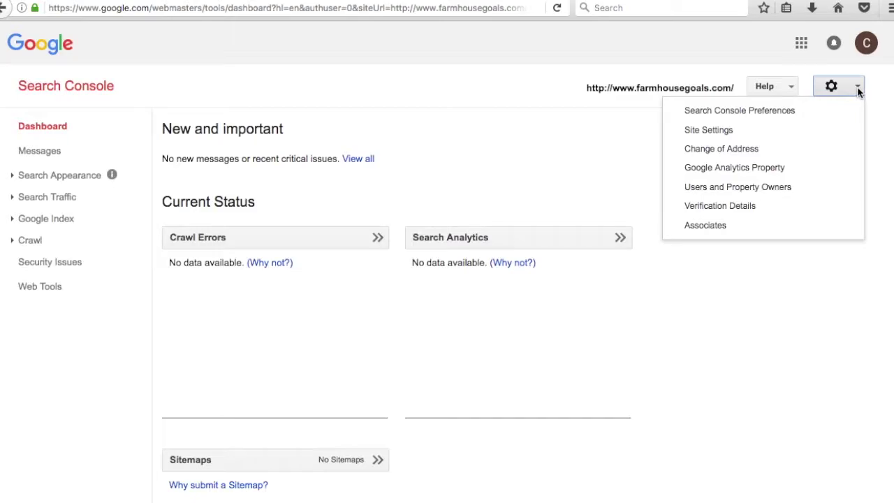
left_click(60, 85)
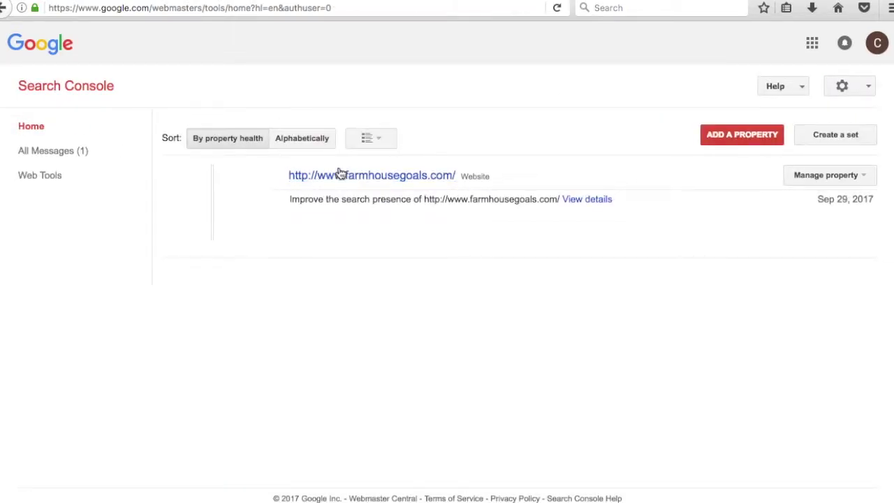
left_click(26, 148)
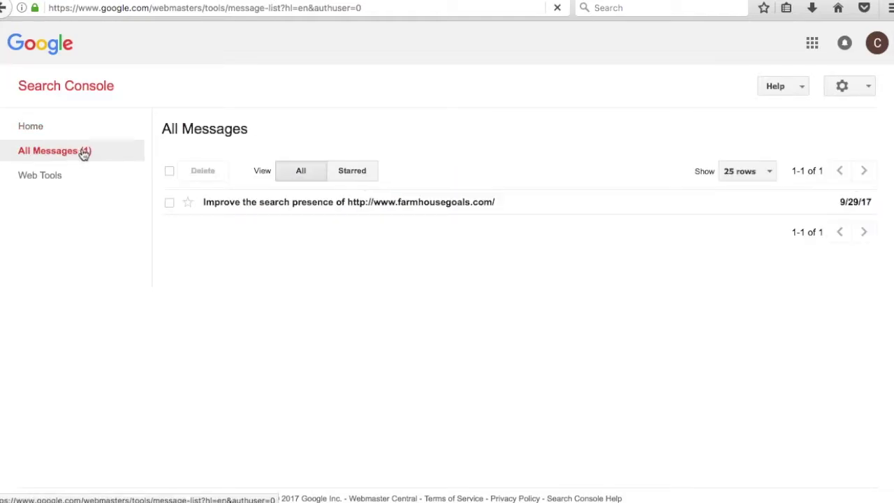
left_click(237, 203)
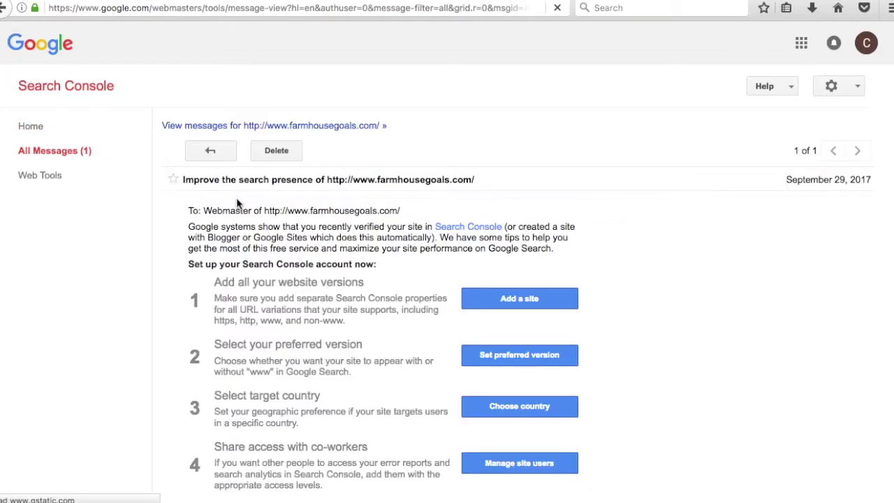
scroll(708, 277, "down", 1)
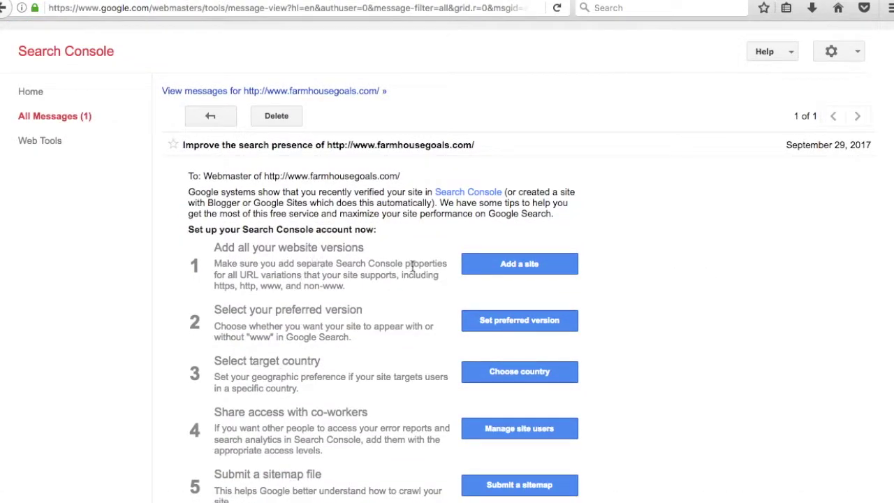
left_click(501, 270)
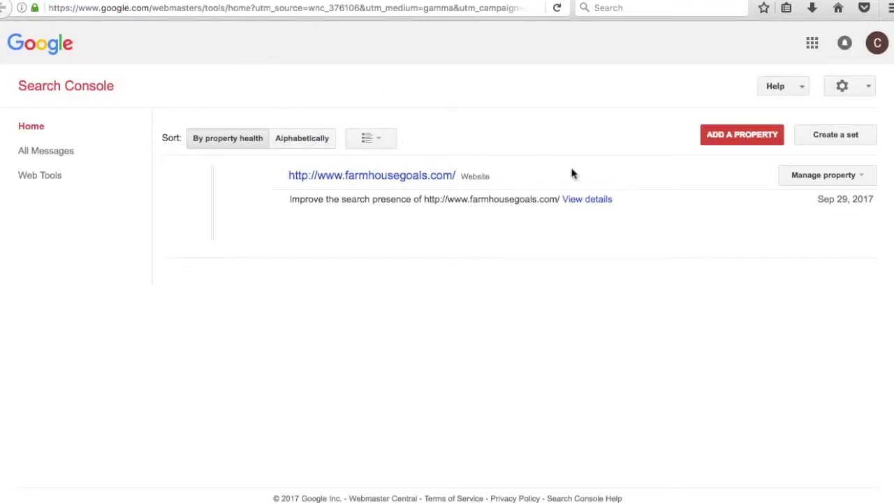
left_click(724, 142)
type("http://farmhousegoals.com")
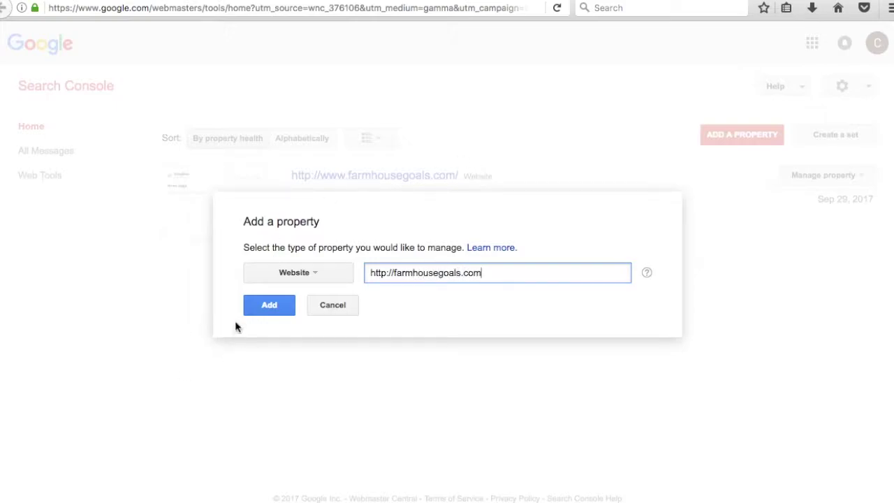
left_click(265, 308)
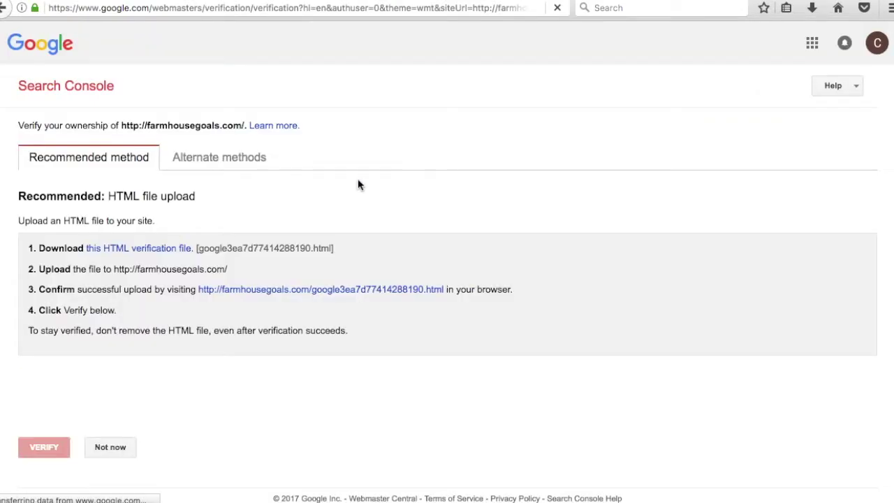
left_click(244, 156)
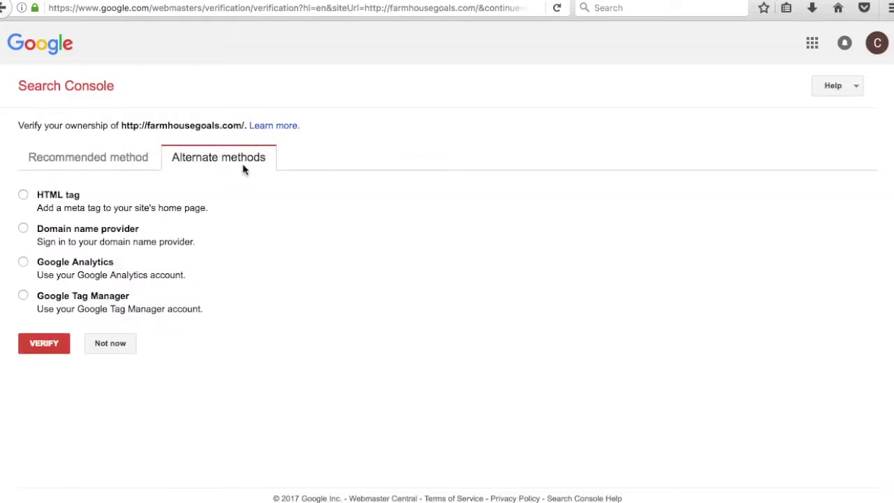
left_click(23, 262)
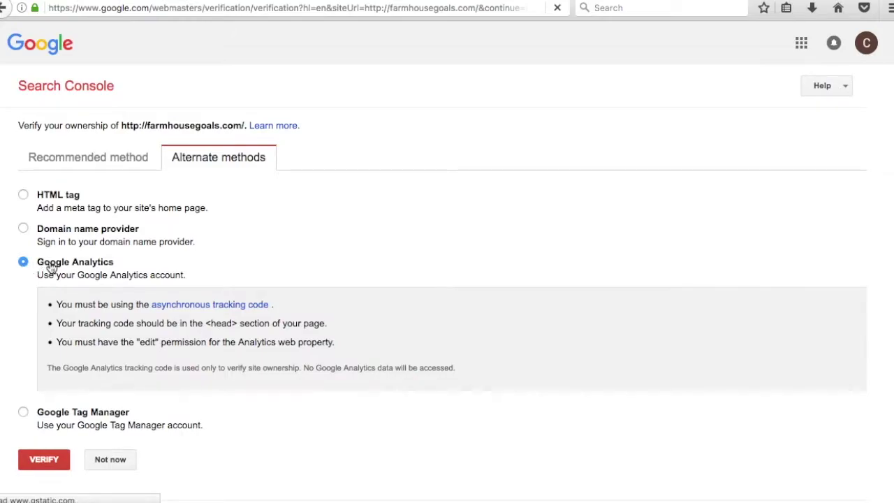
left_click(50, 462)
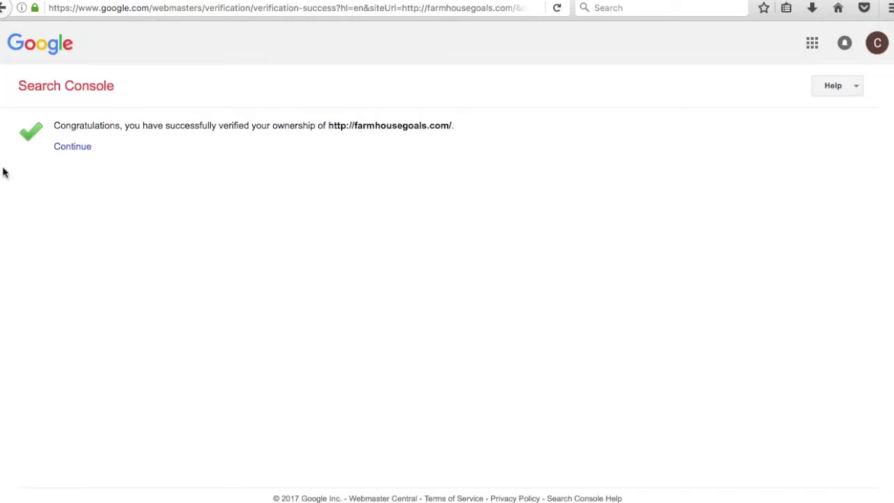
left_click(73, 148)
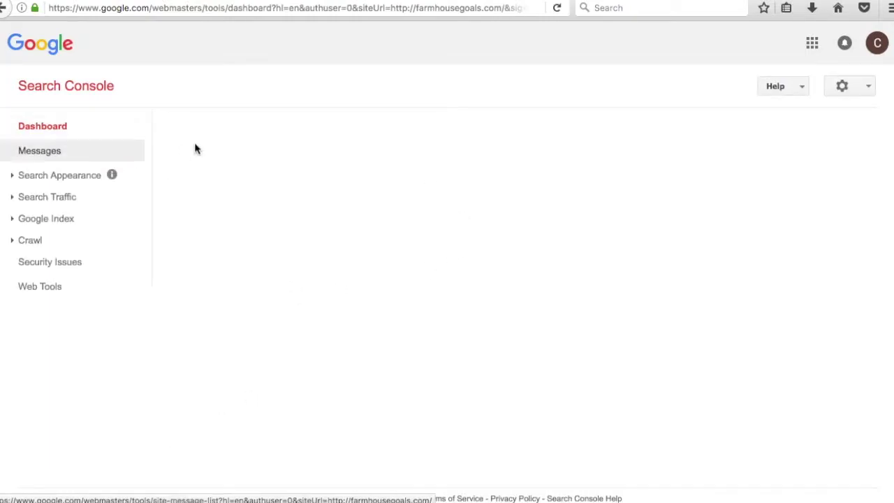
left_click(50, 154)
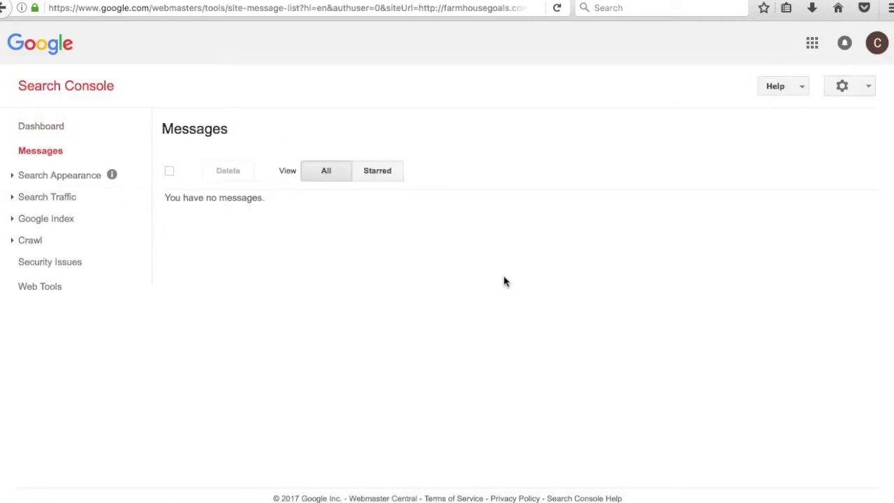
left_click(93, 86)
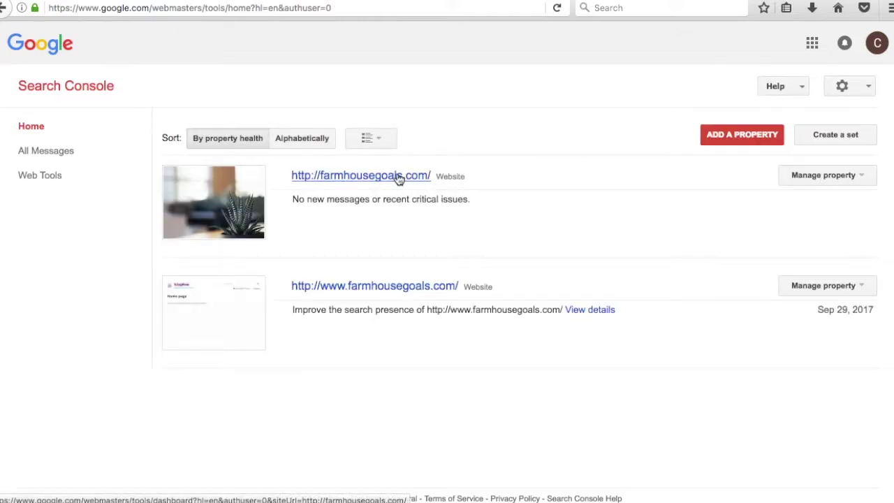
left_click(400, 176)
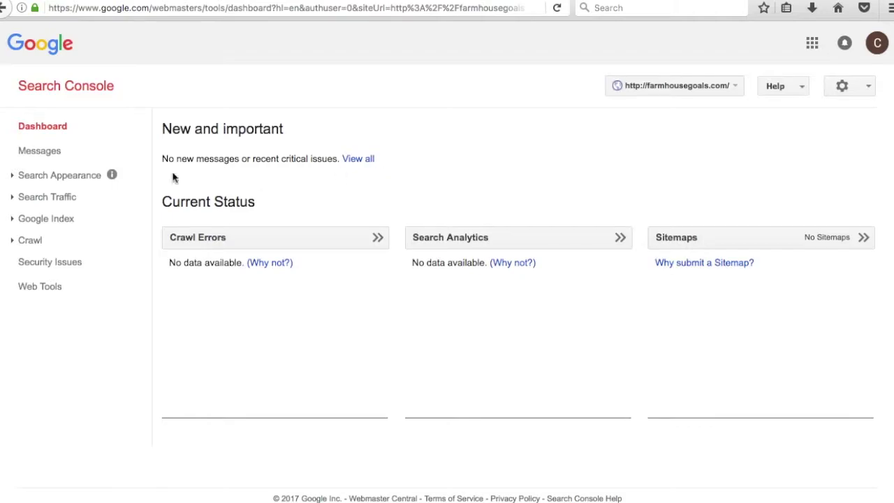
left_click(51, 156)
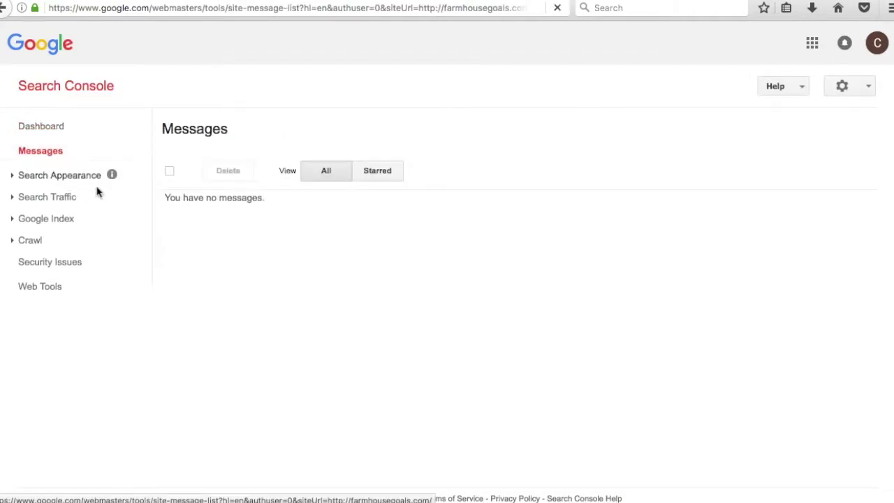
left_click(56, 90)
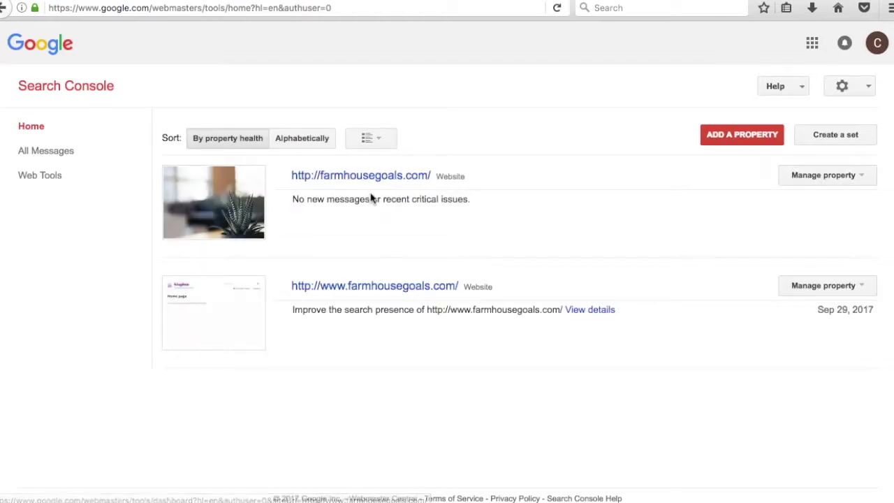
left_click(380, 287)
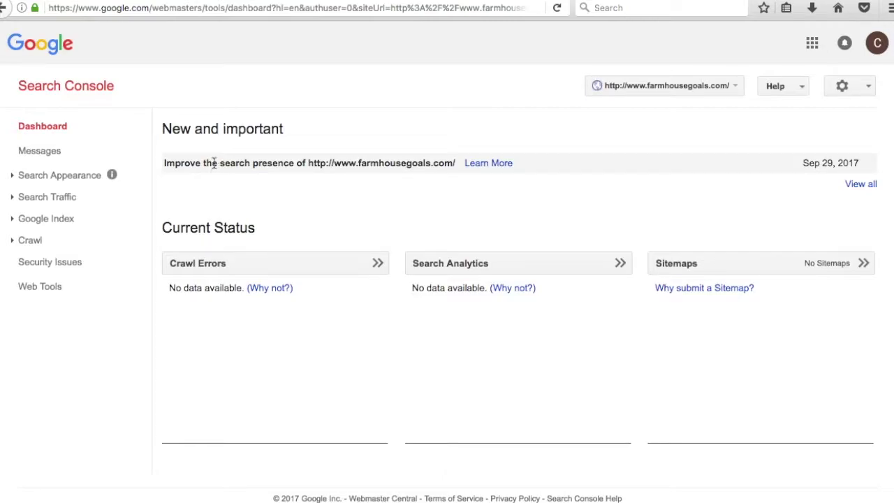
left_click(74, 154)
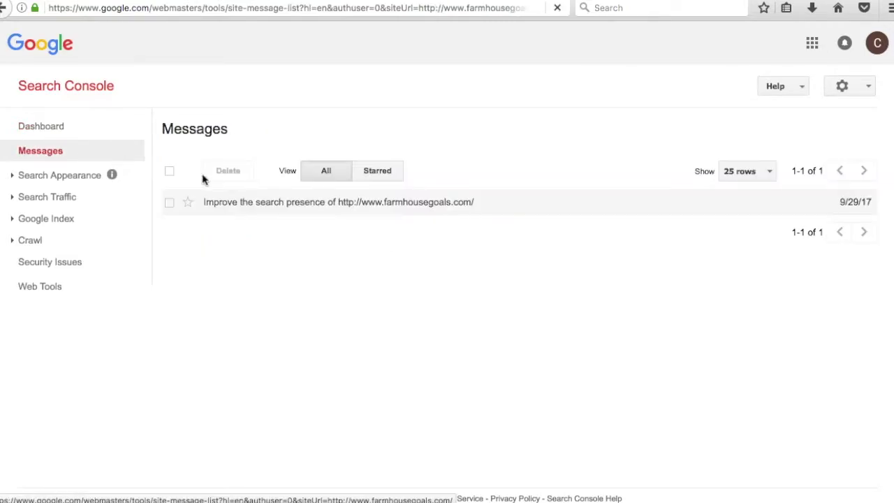
left_click(244, 203)
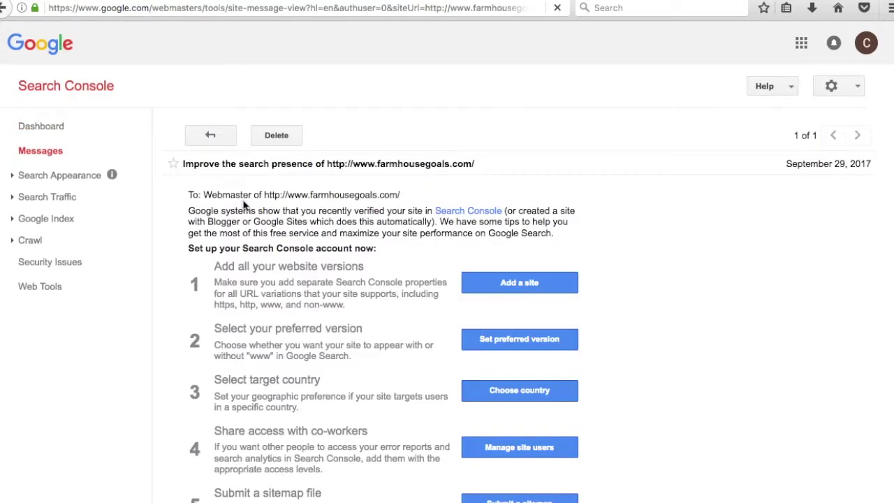
scroll(624, 239, "down", 3)
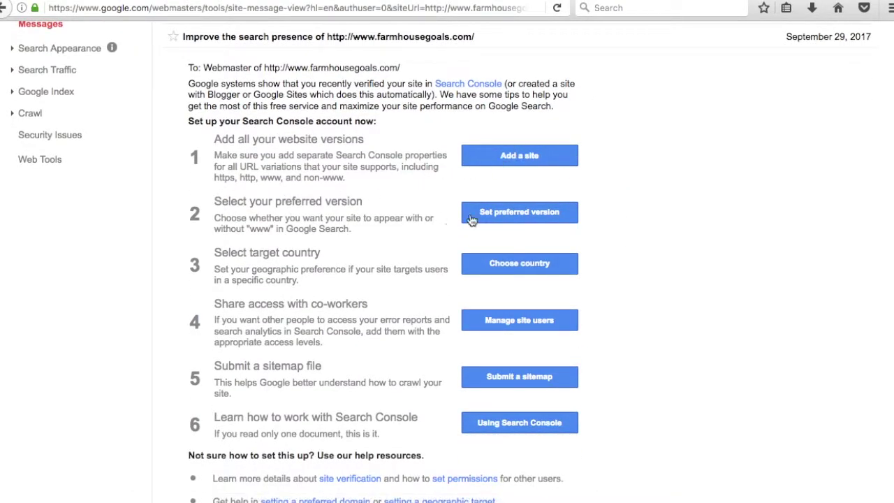
left_click(496, 213)
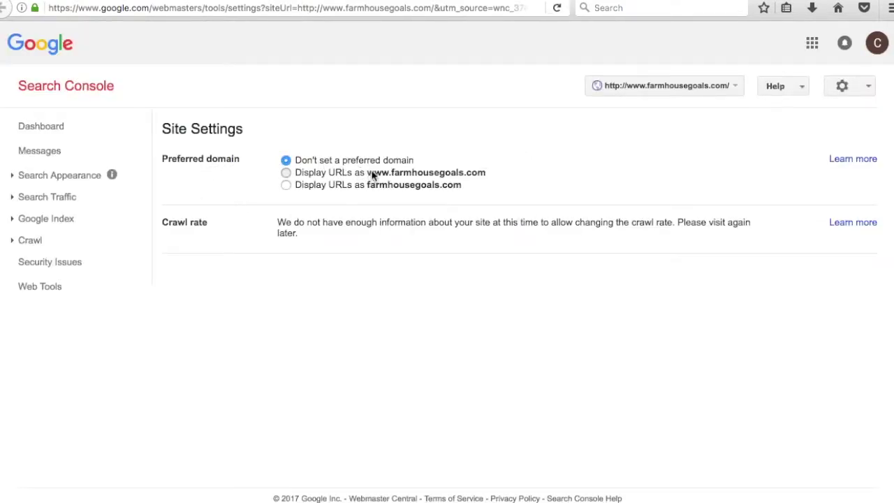
left_click(444, 176)
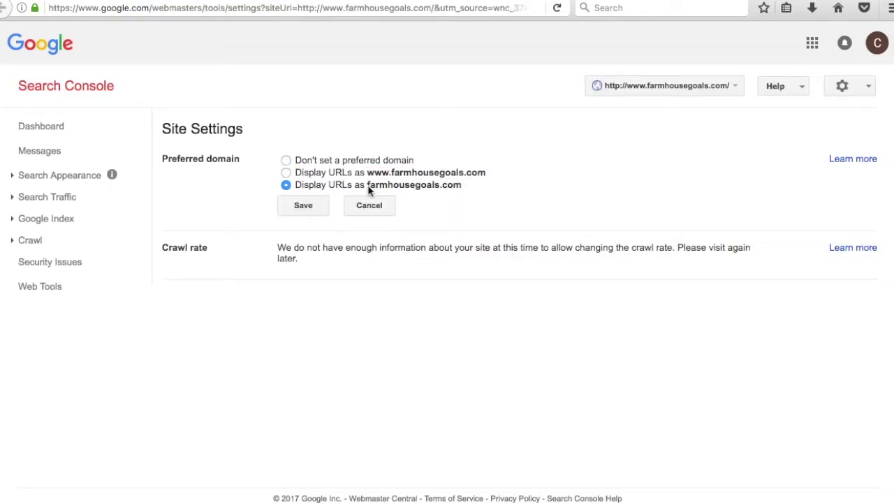
left_click(304, 206)
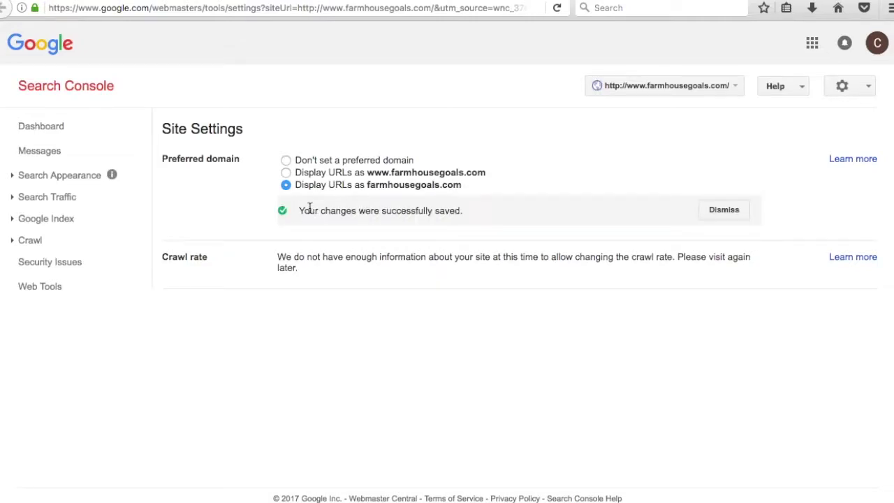
Step: Reopen the www property's search presence message, follow its target country suggestion and save targeting users in the United States
left_click(98, 90)
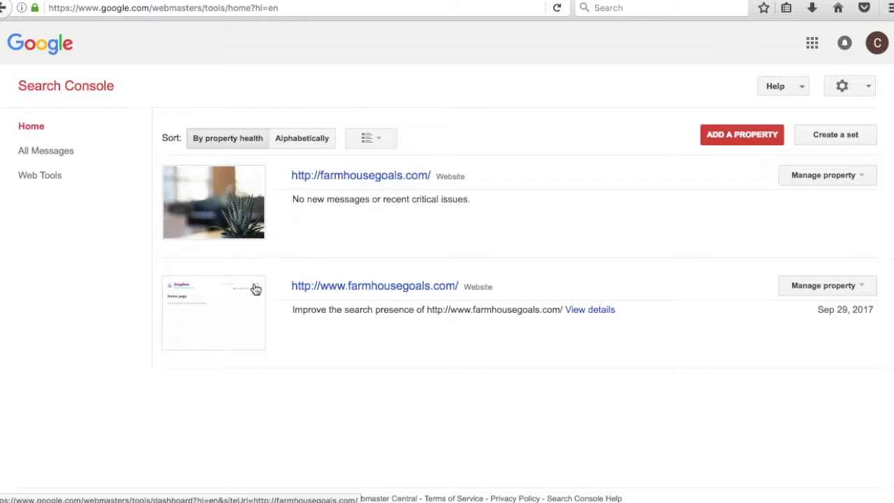
left_click(365, 287)
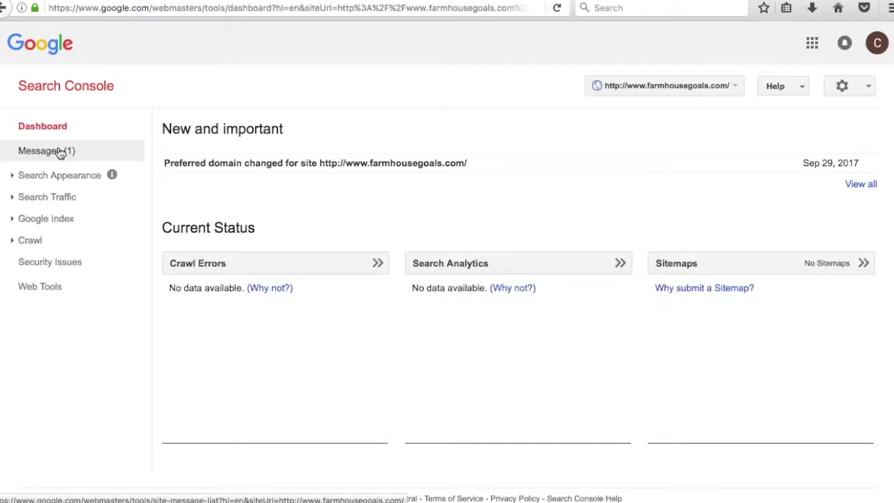
left_click(64, 151)
left_click(378, 204)
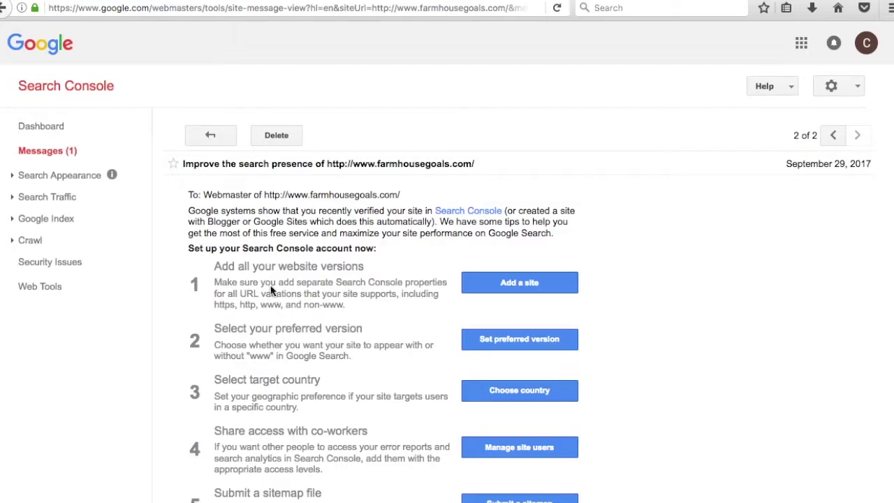
scroll(428, 337, "down", 3)
left_click(515, 314)
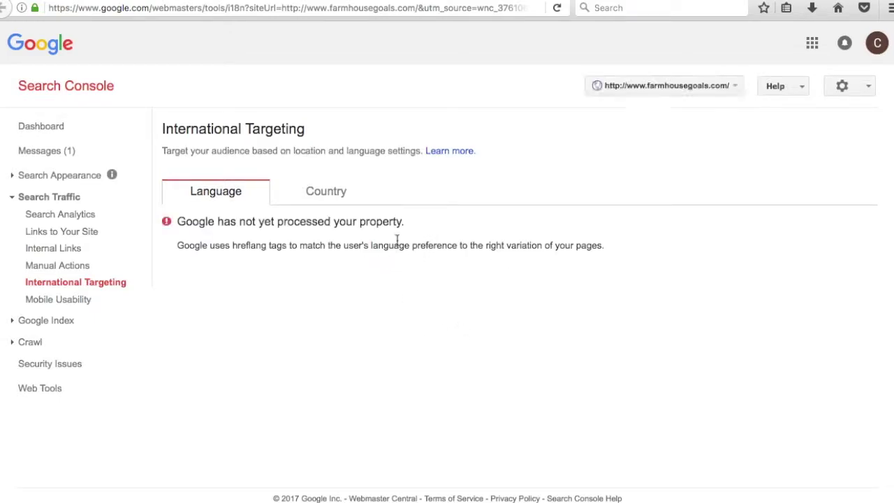
left_click_drag(205, 221, 317, 222)
left_click(318, 222)
left_click(321, 202)
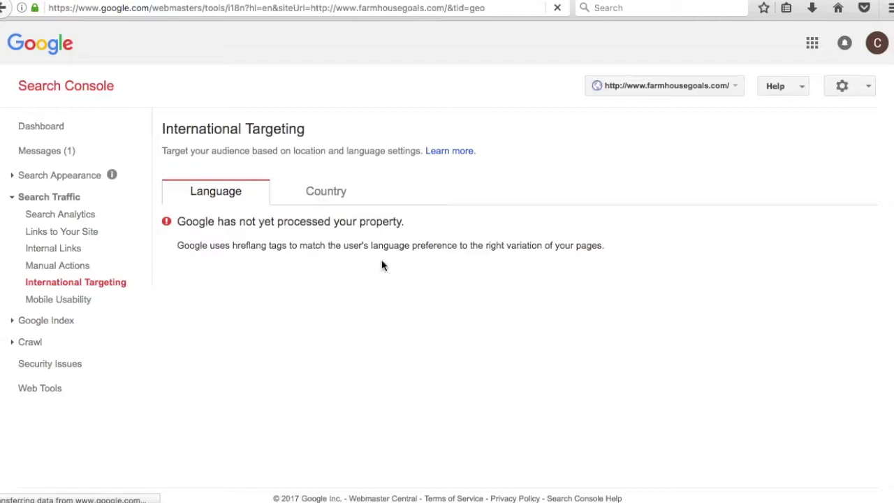
left_click(179, 226)
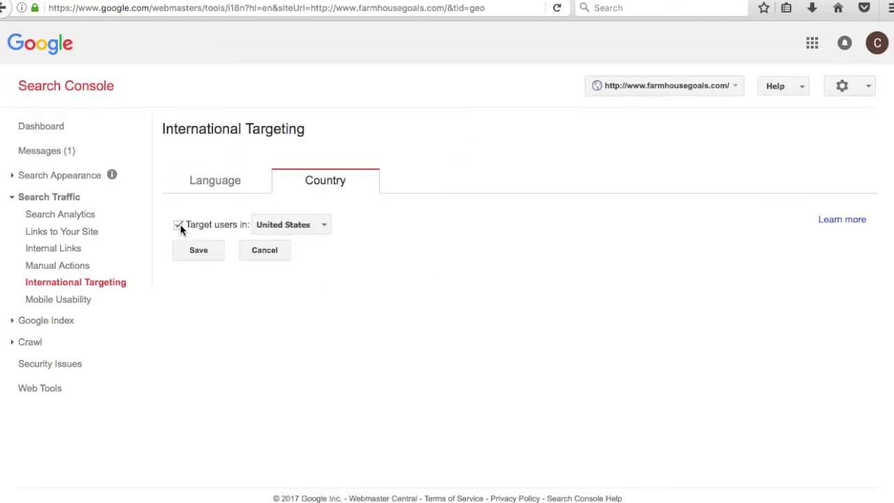
left_click(201, 250)
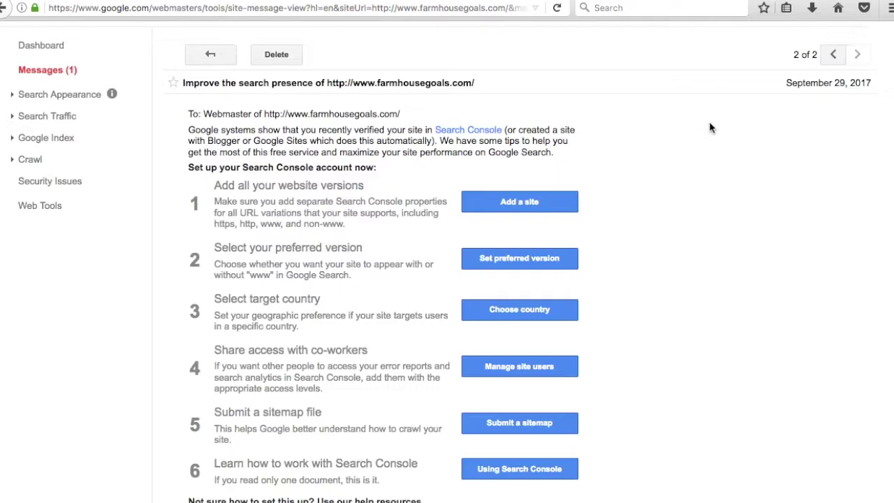
Step: Read through the message's remaining setup suggestions and help resources
scroll(716, 133, "down", 3)
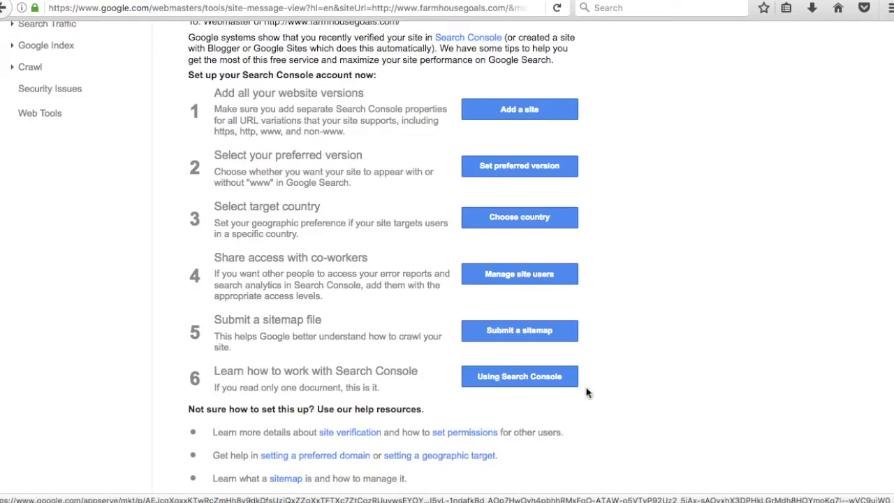
scroll(626, 374, "down", 2)
scroll(626, 373, "down", 1)
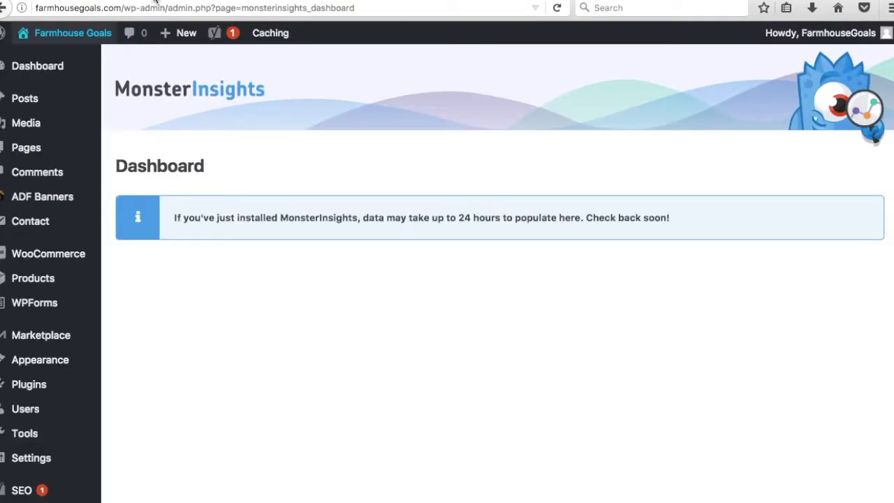
Step: Switch to Google Analytics, open the Search Console Landing Pages acquisition report and start setting up Search Console data sharing
mouse_move(16, 73)
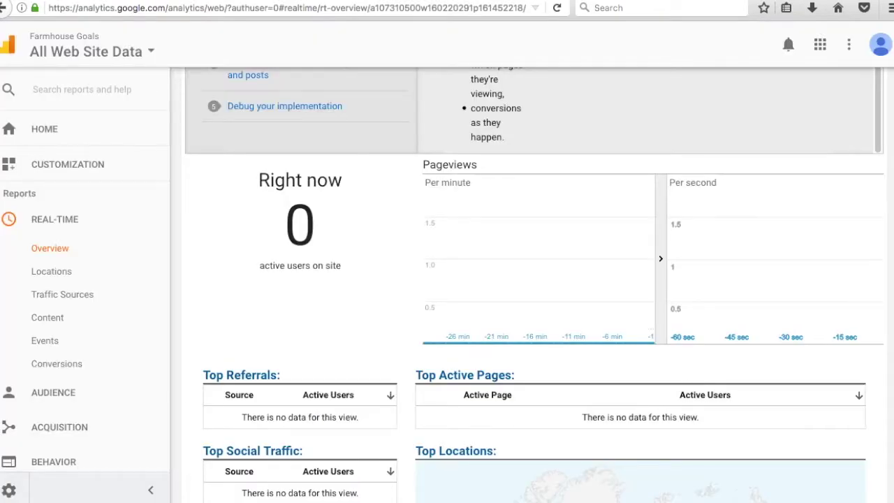
left_click(66, 220)
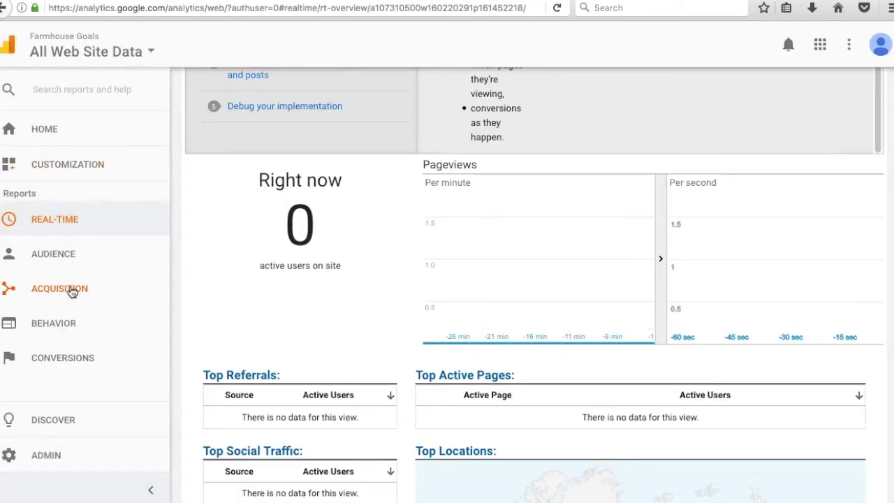
left_click(72, 291)
left_click(59, 388)
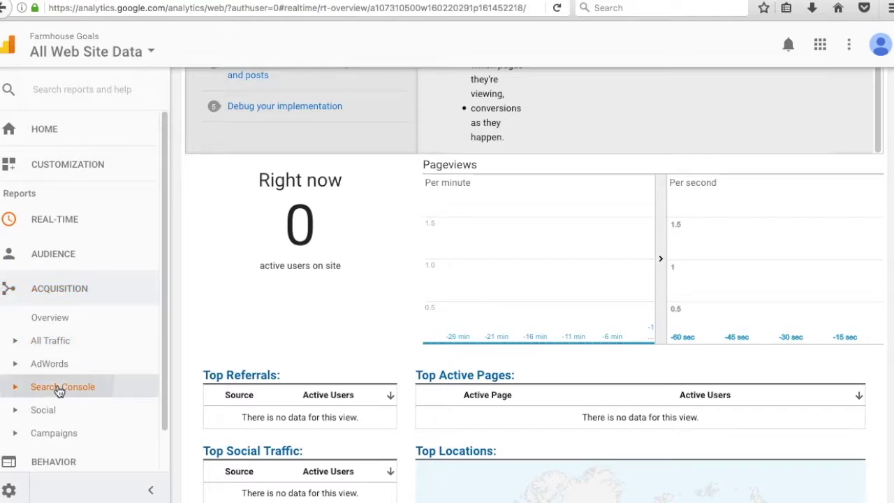
left_click(60, 411)
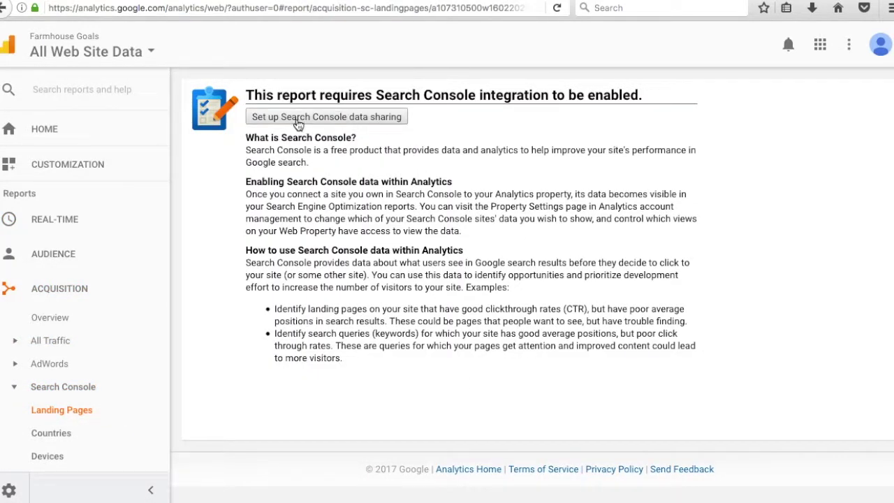
left_click(349, 119)
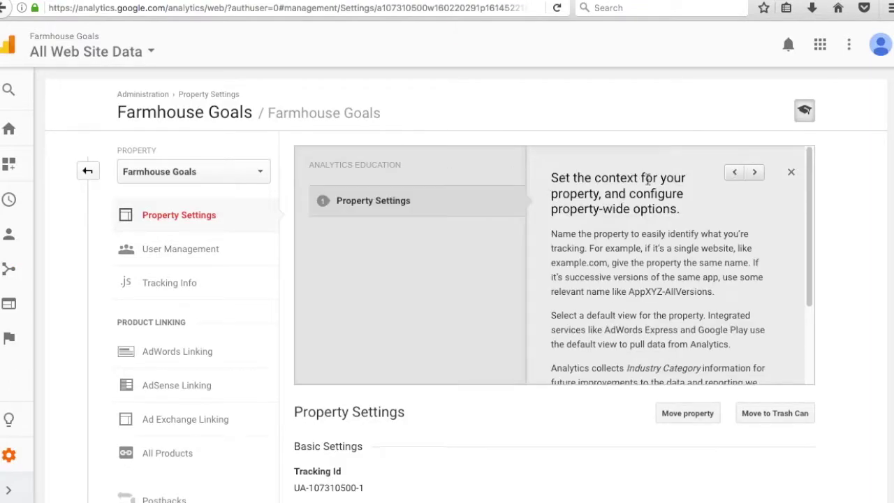
Step: Find the Search Console section in the Farmhouse Goals property settings and open its adjustment page
scroll(838, 290, "down", 4)
scroll(872, 293, "down", 2)
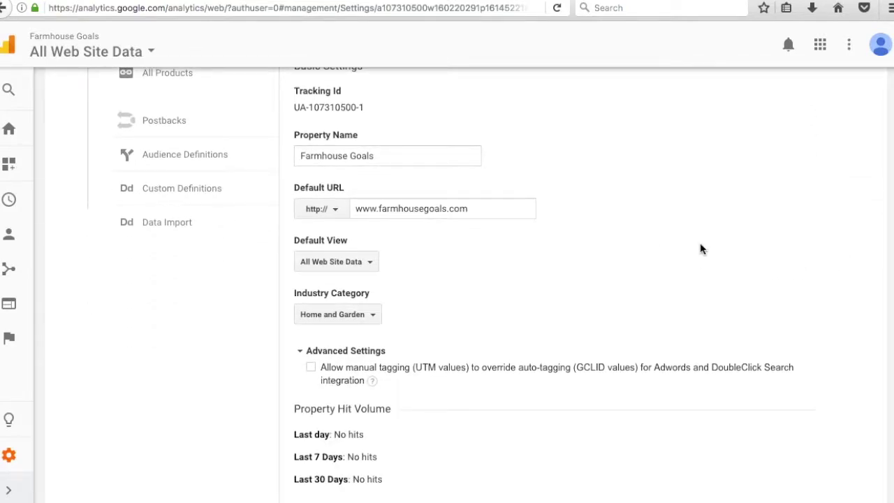
scroll(710, 269, "up", 6)
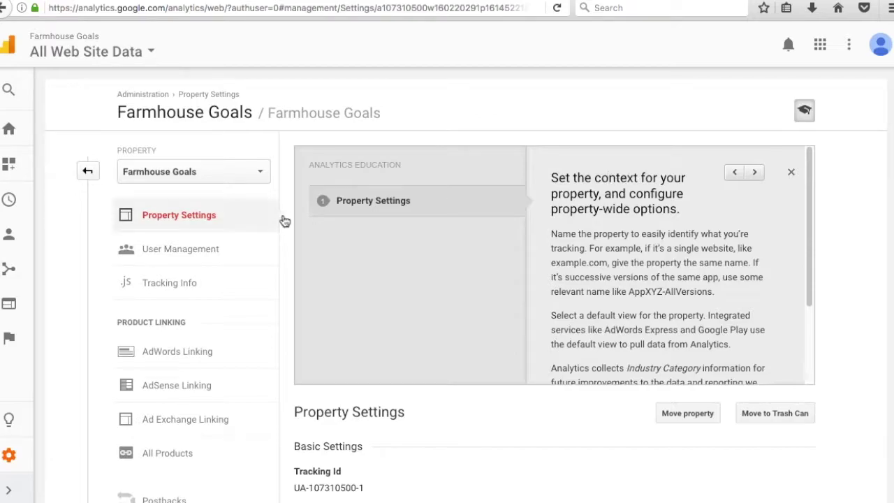
scroll(491, 304, "down", 15)
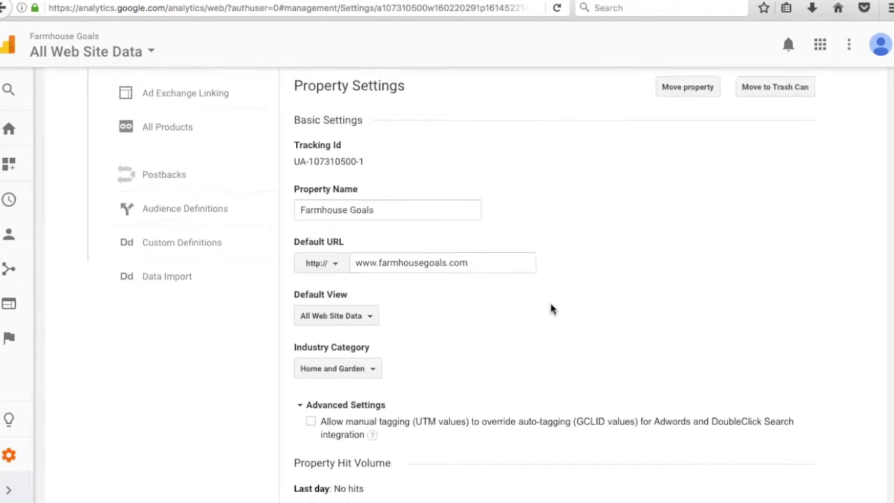
scroll(558, 304, "down", 2)
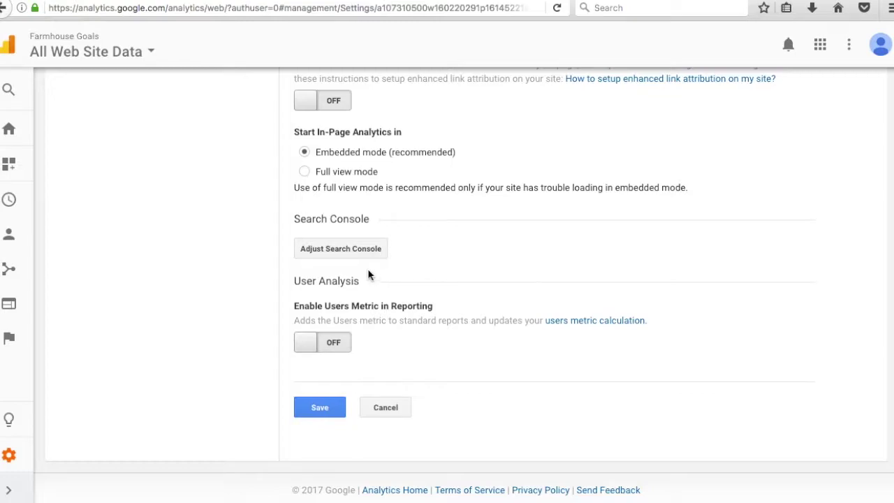
left_click(350, 250)
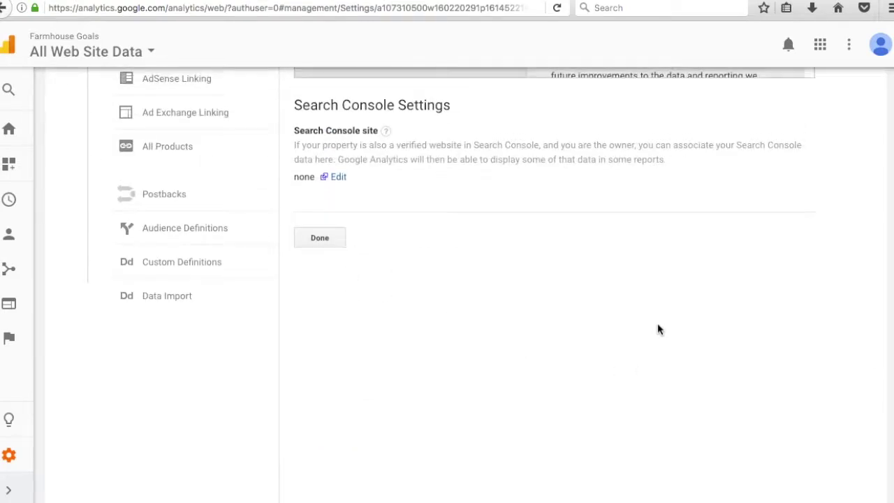
left_click(335, 215)
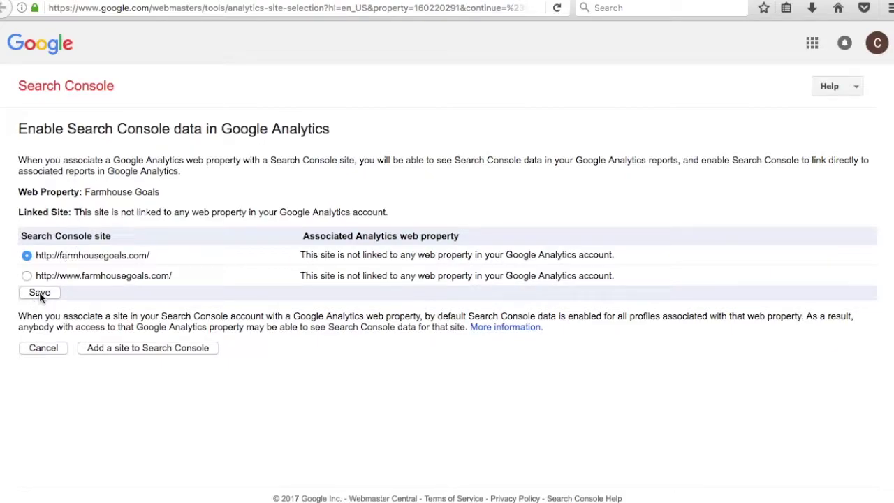
left_click(39, 293)
key("Return")
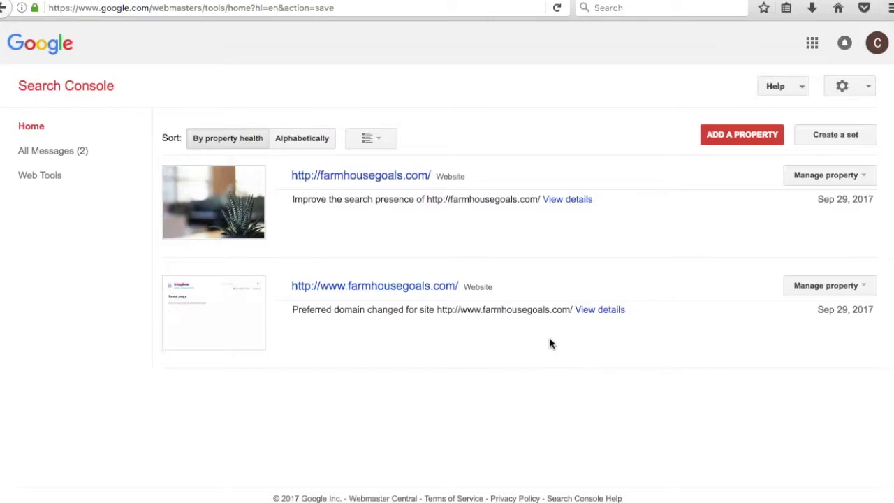
left_click(312, 1)
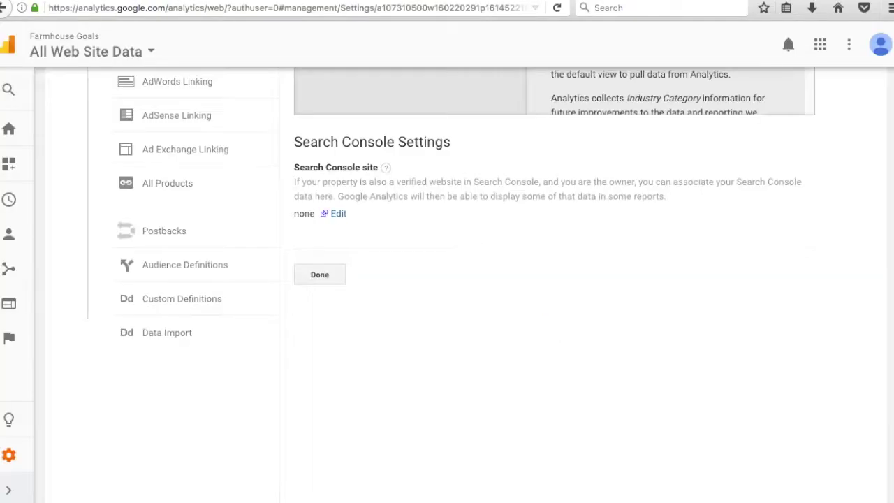
left_click(319, 276)
Step: Return from the property settings to the Farmhouse Goals administration overview and open product linking for all products
scroll(627, 294, "down", 7)
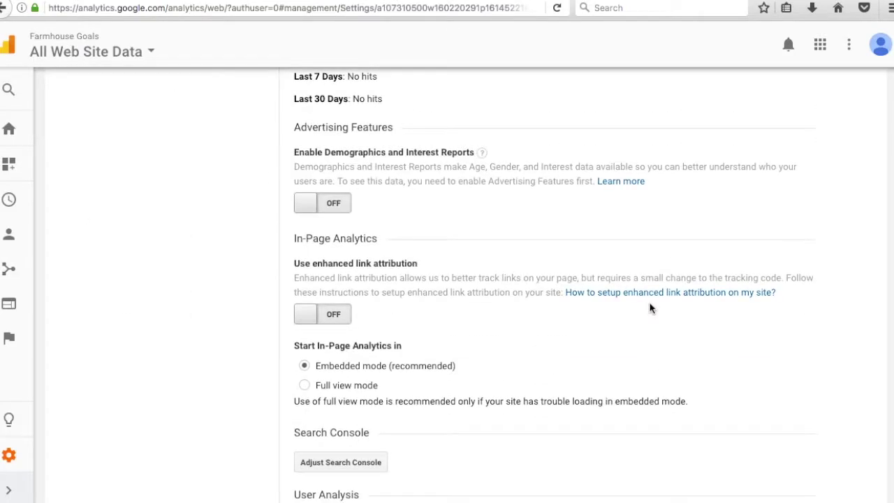
scroll(196, 363, "up", 10)
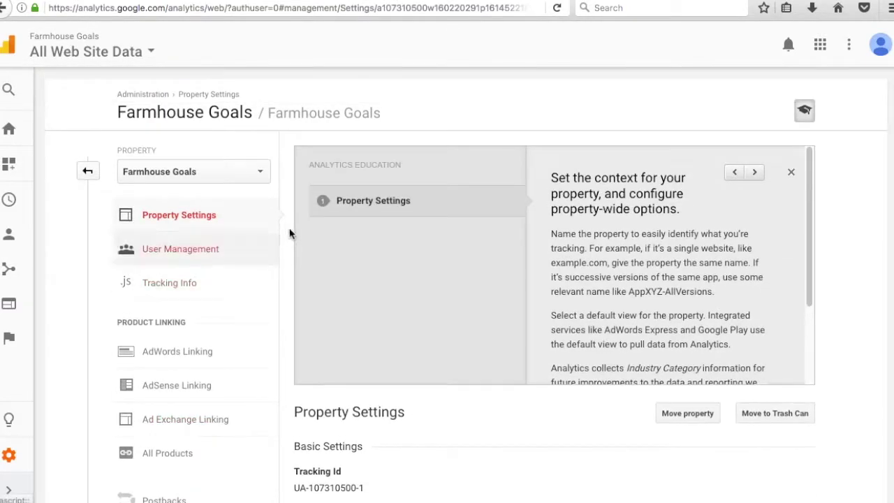
left_click(91, 173)
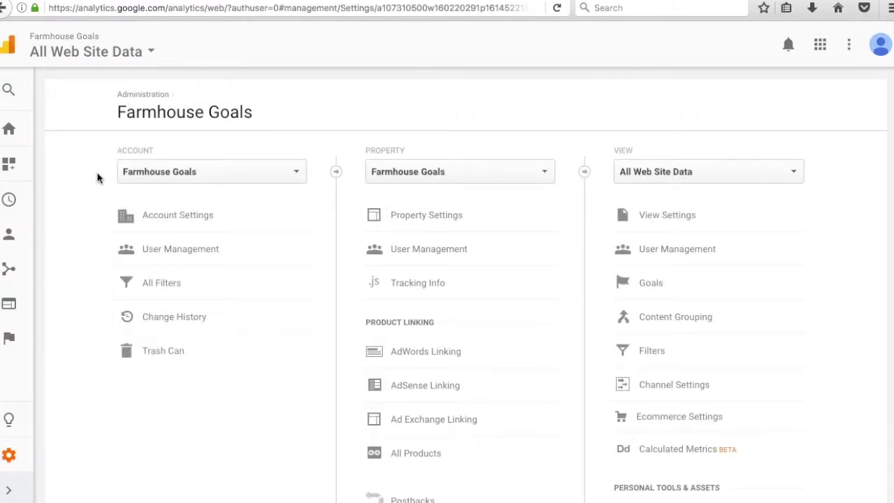
scroll(433, 269, "down", 2)
scroll(722, 244, "up", 2)
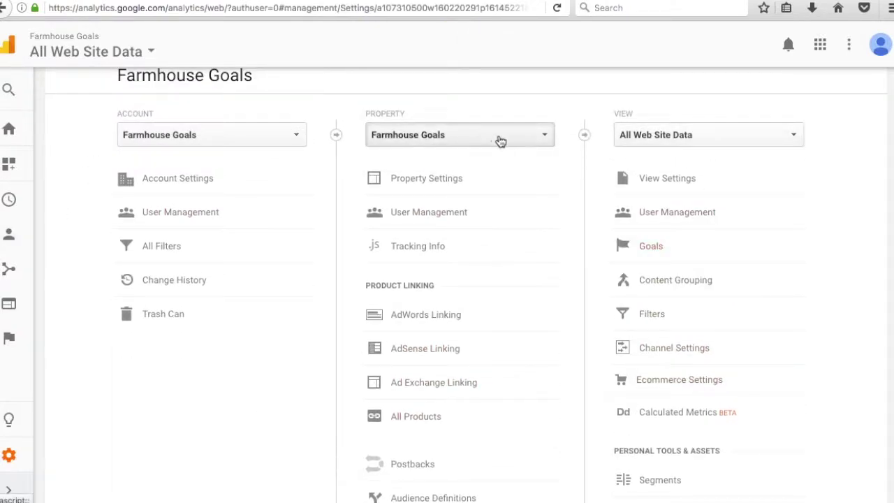
scroll(671, 212, "down", 1)
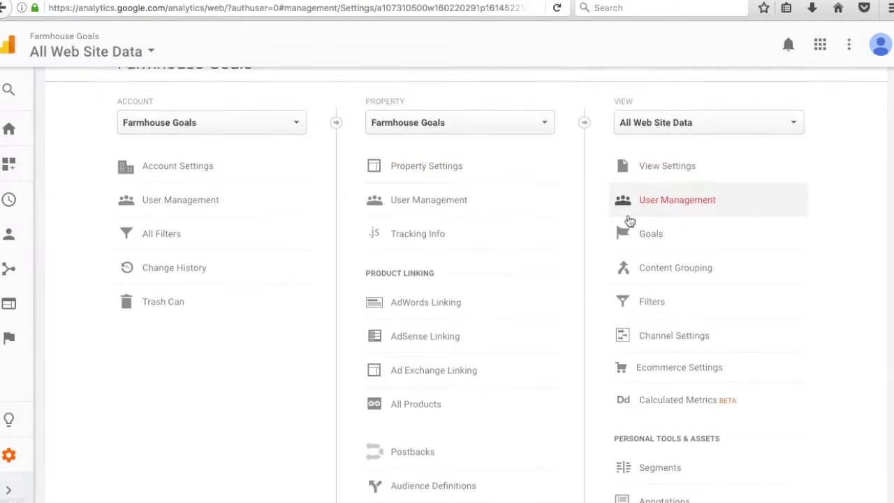
left_click(419, 379)
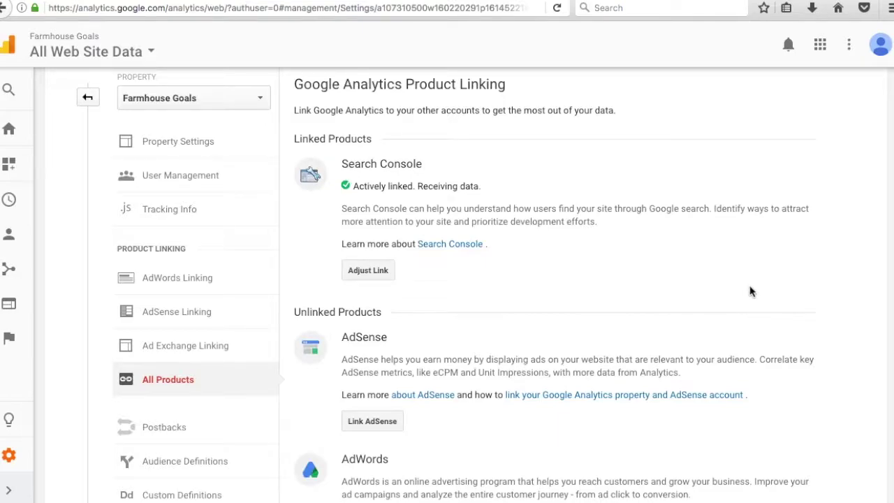
Step: Check the Search Console link status and look through the other products that can be linked to Analytics
left_click_drag(354, 185, 484, 187)
left_click(553, 200)
scroll(621, 199, "down", 4)
scroll(614, 195, "down", 2)
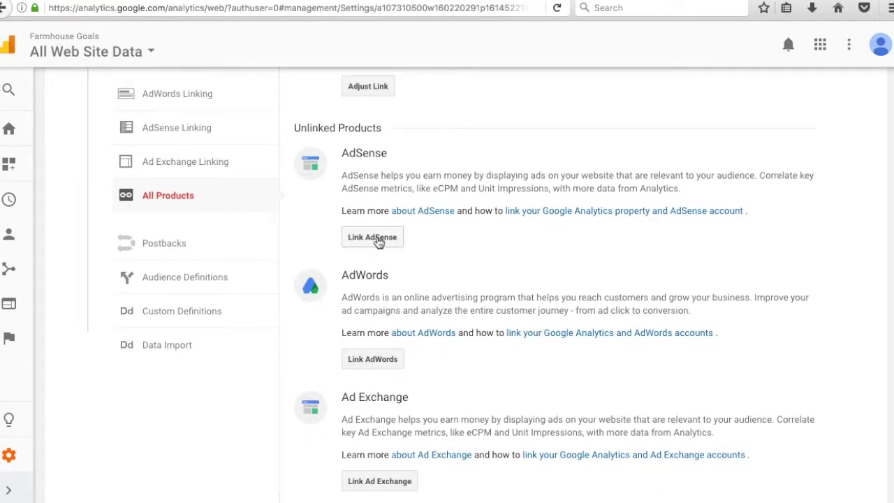
scroll(726, 295, "down", 7)
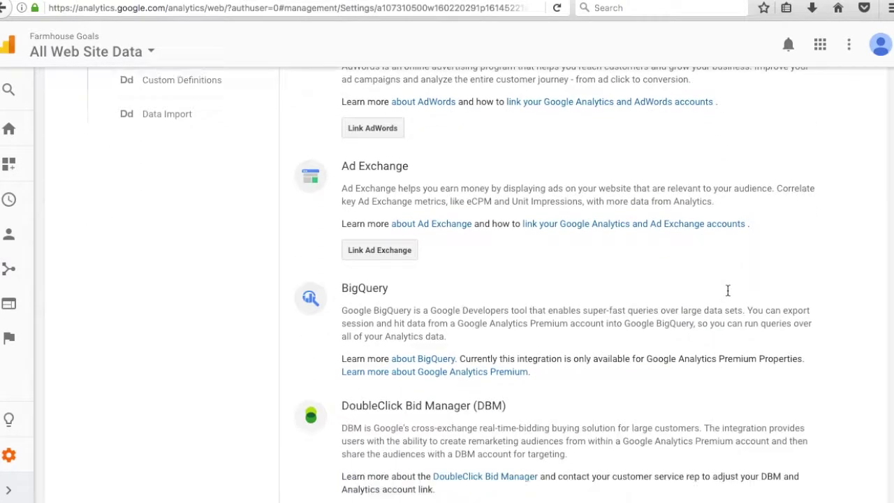
scroll(688, 252, "down", 18)
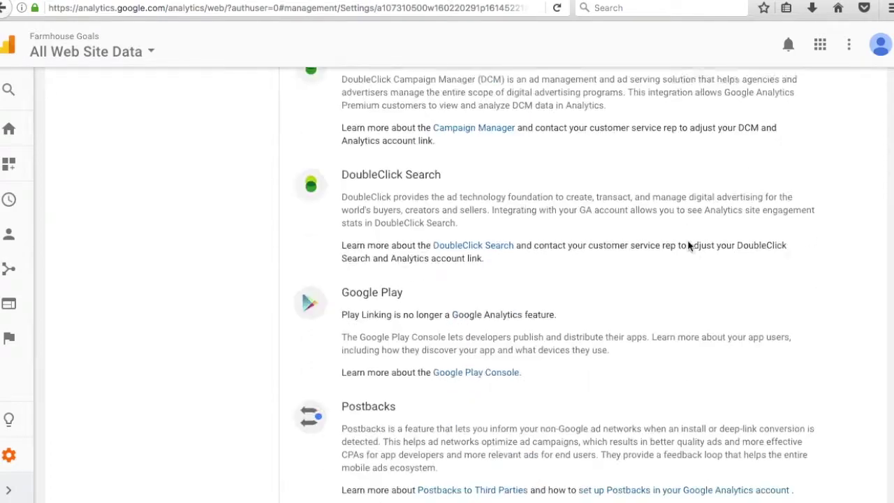
scroll(447, 266, "up", 20)
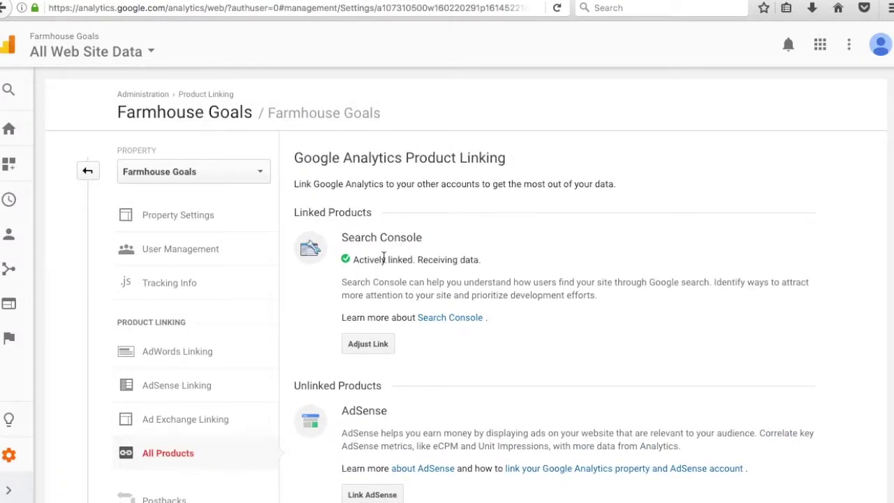
Step: Open the Search Console Landing Pages report under Acquisition and examine its chart and metrics table
left_click(17, 241)
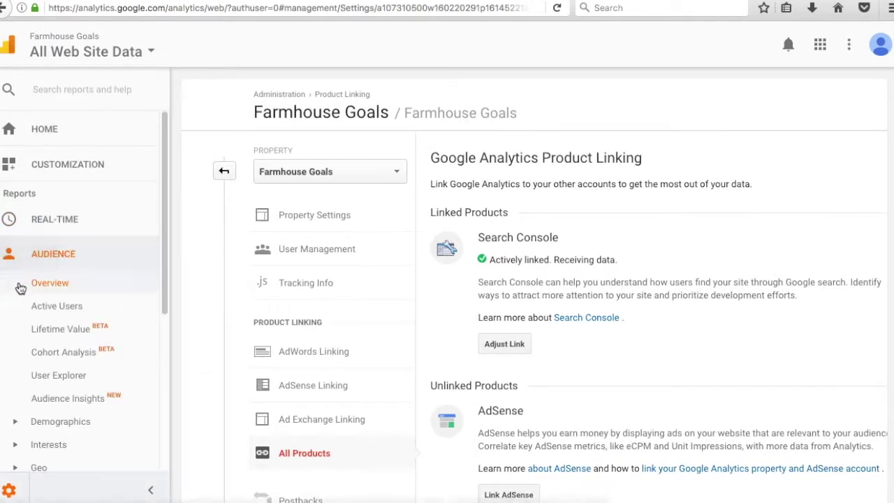
left_click(49, 257)
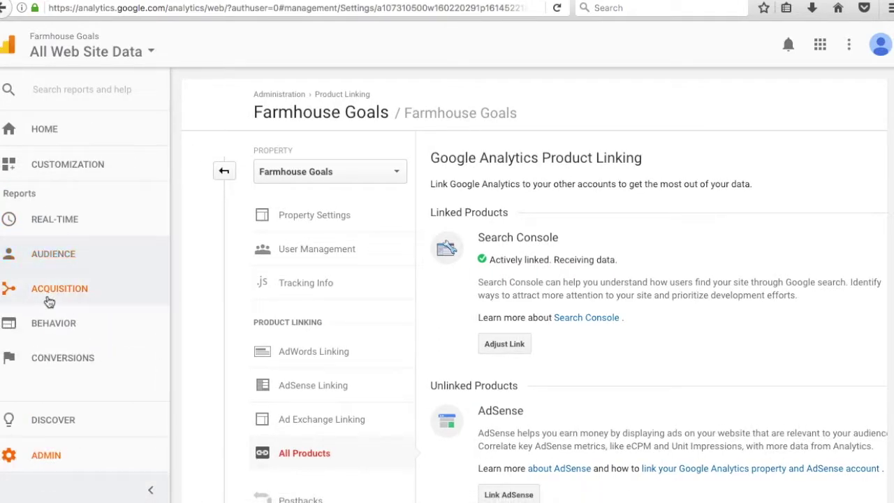
left_click(49, 301)
left_click(62, 395)
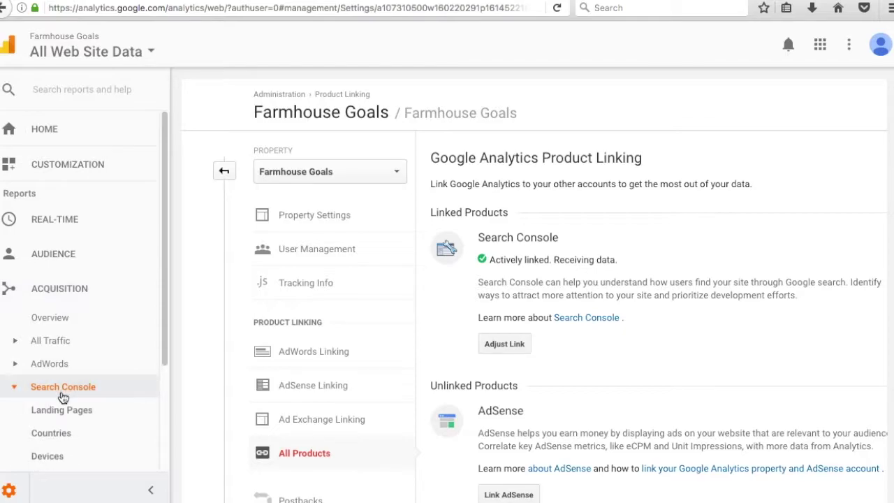
left_click(61, 411)
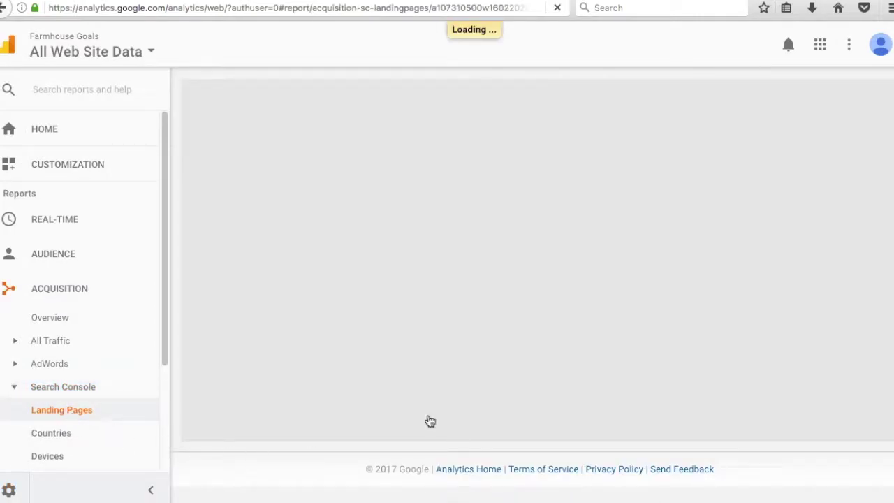
scroll(507, 333, "down", 5)
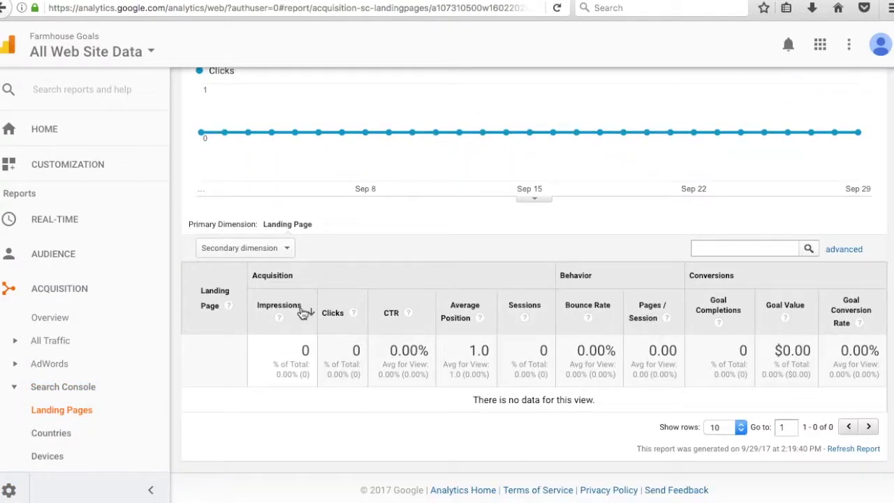
scroll(479, 309, "up", 3)
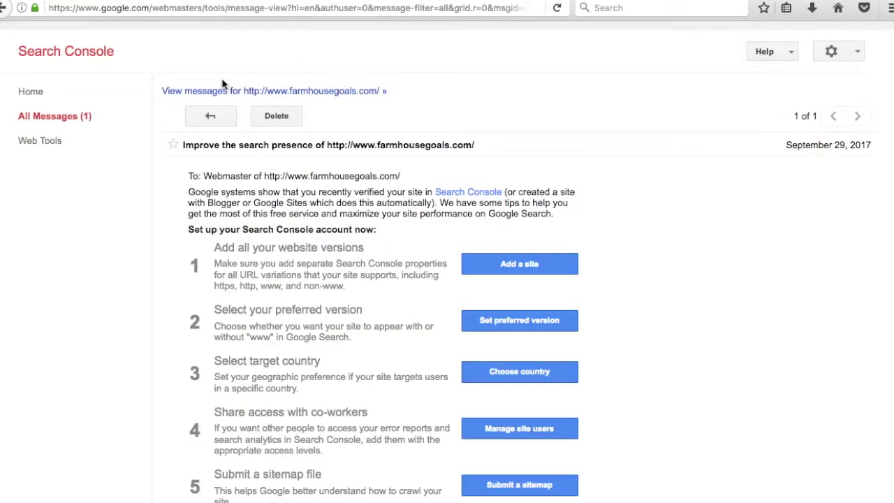
left_click(103, 64)
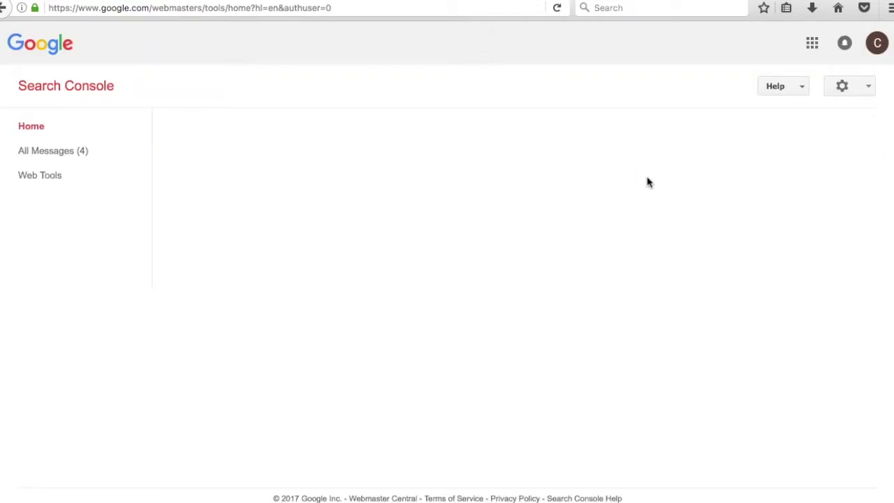
left_click(36, 156)
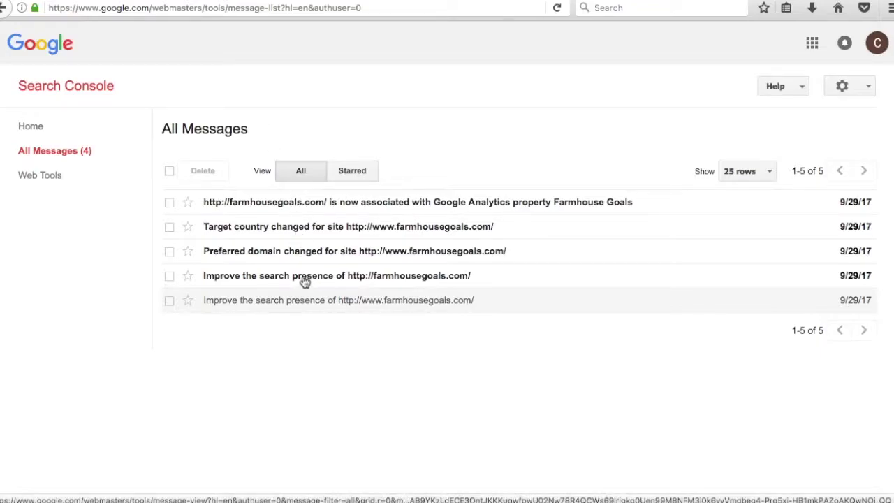
left_click(414, 278)
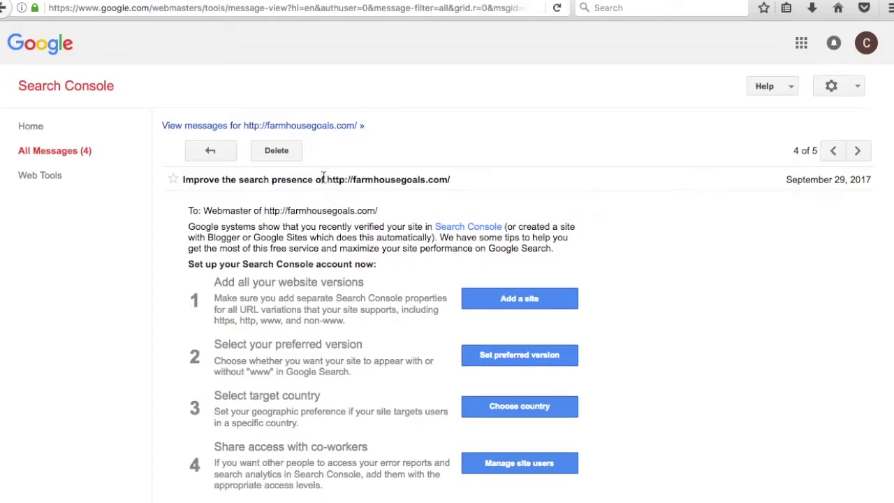
left_click_drag(327, 181, 421, 180)
left_click(349, 180)
scroll(345, 217, "down", 3)
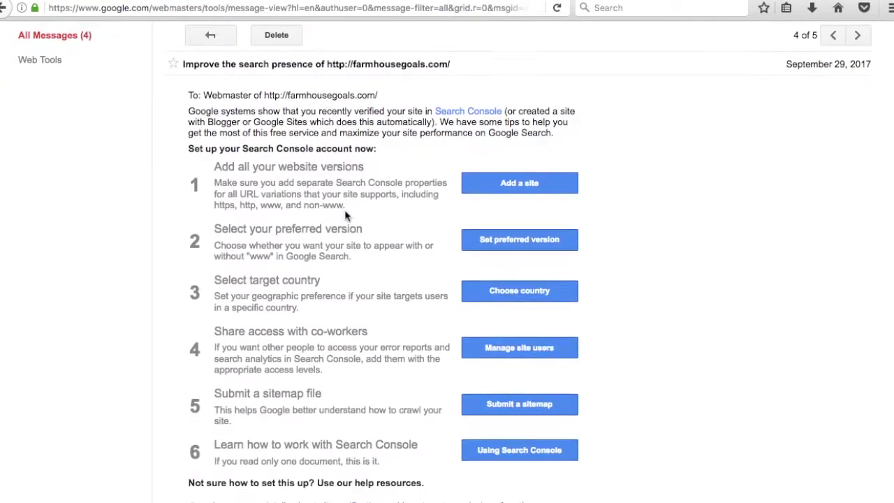
left_click(524, 241)
left_click(527, 292)
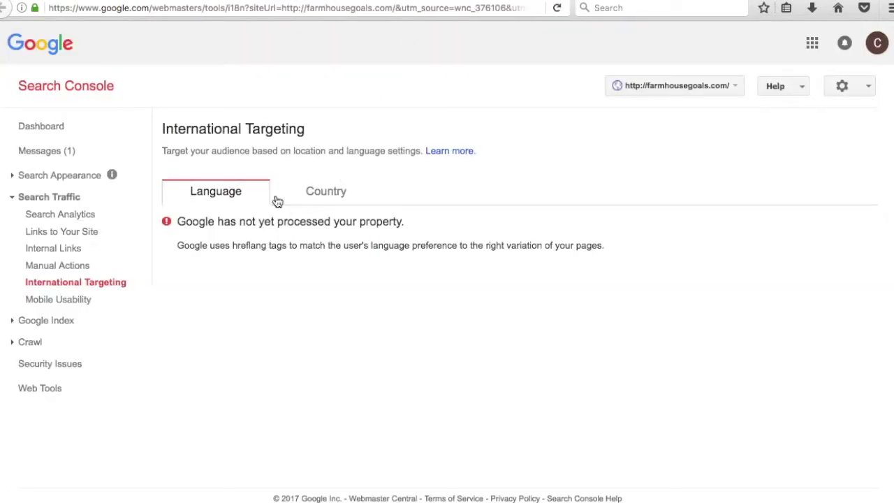
left_click(338, 194)
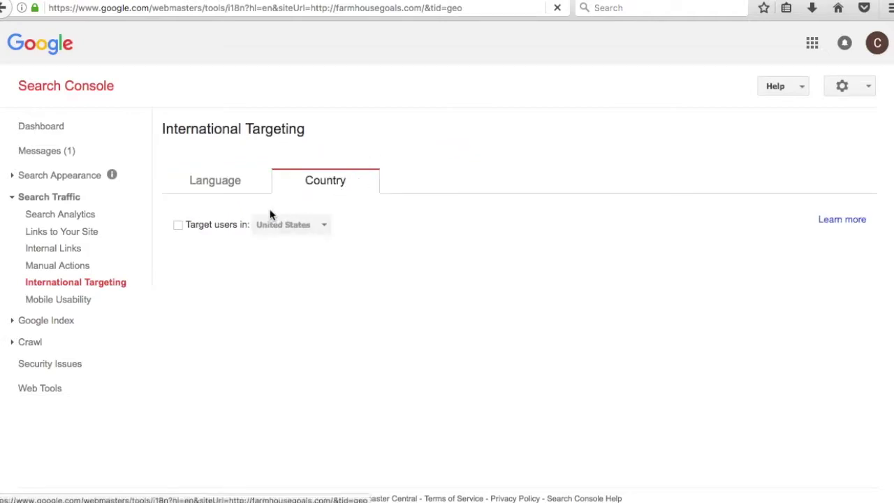
left_click(178, 225)
left_click(189, 251)
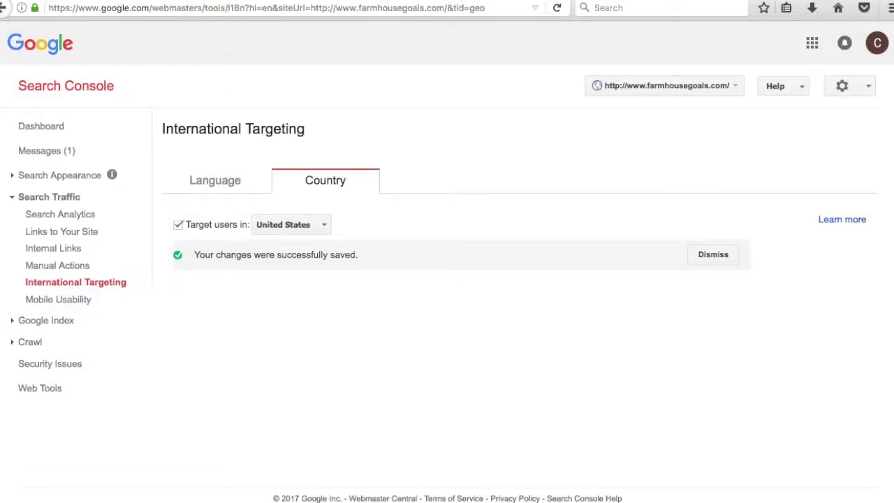
Step: Leave the www property's messages and open the combined message list for all properties
left_click(43, 156)
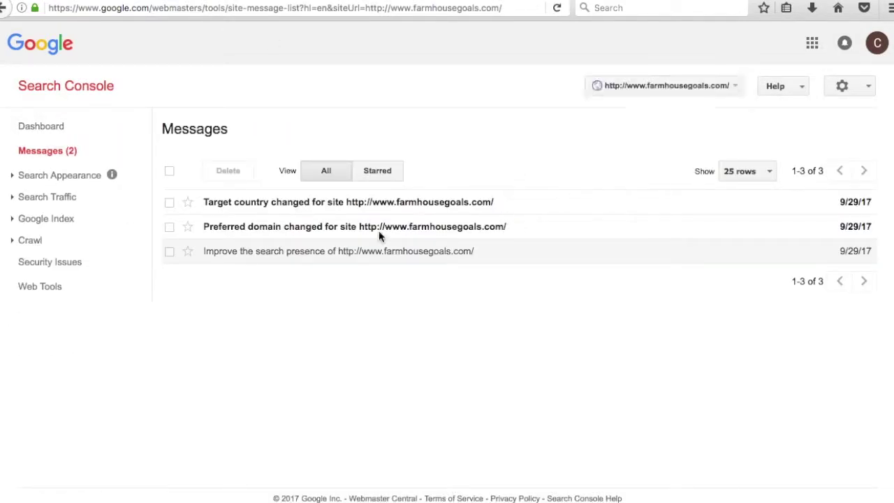
left_click(61, 93)
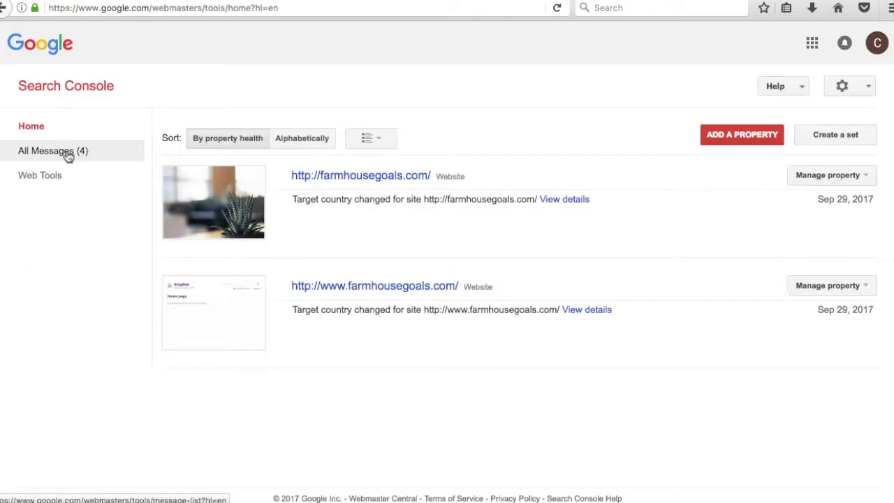
left_click(68, 155)
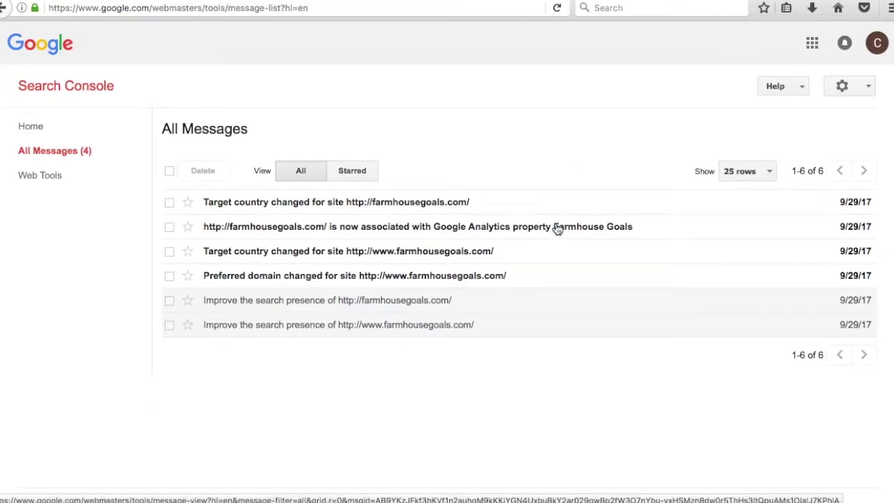
Step: Read the unread messages on the preferred domain, target countries and Analytics association, returning to the message list after each
left_click(284, 278)
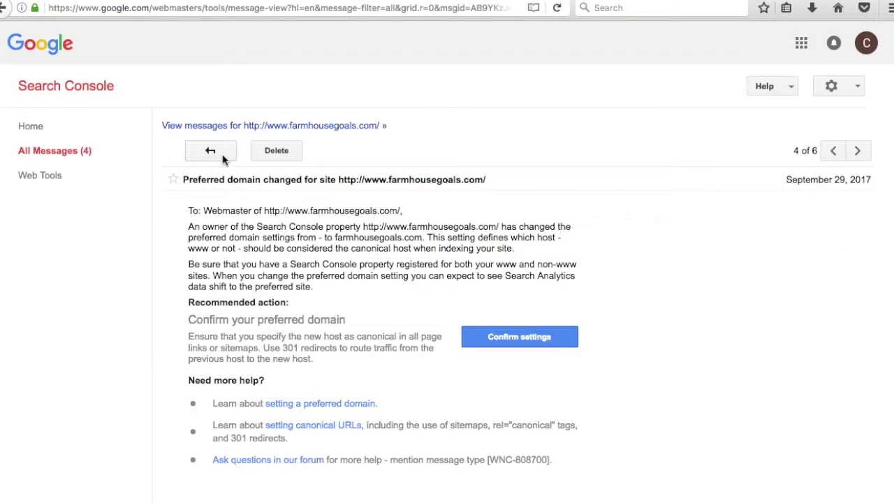
left_click(222, 155)
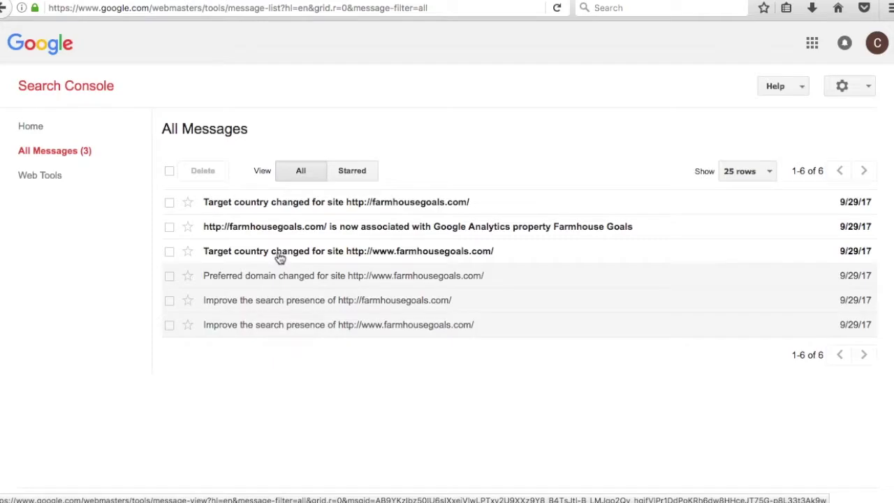
left_click(279, 253)
left_click(224, 160)
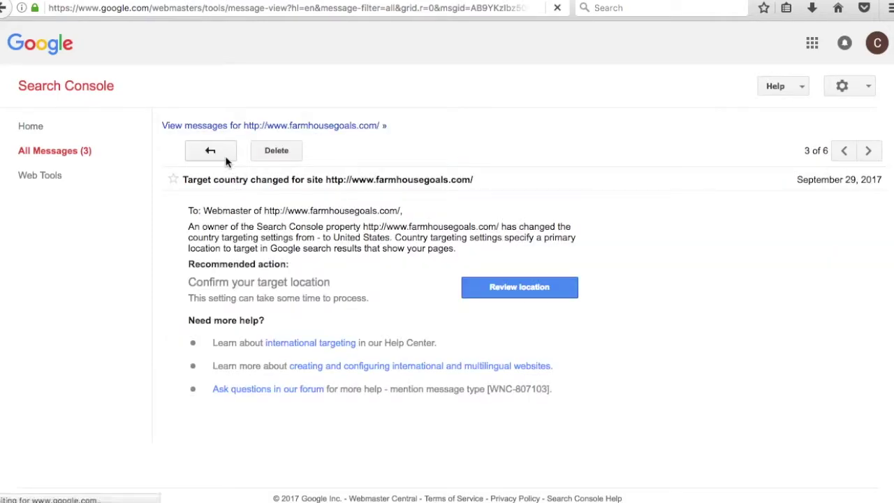
left_click(291, 235)
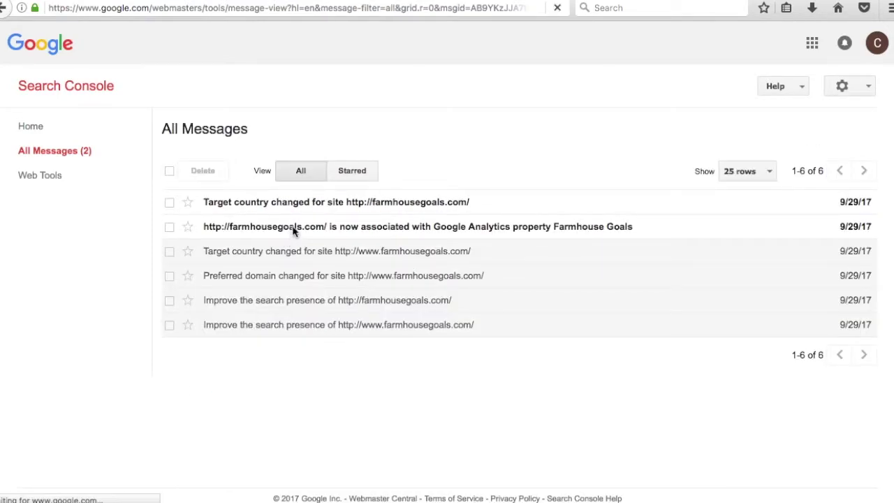
left_click(207, 152)
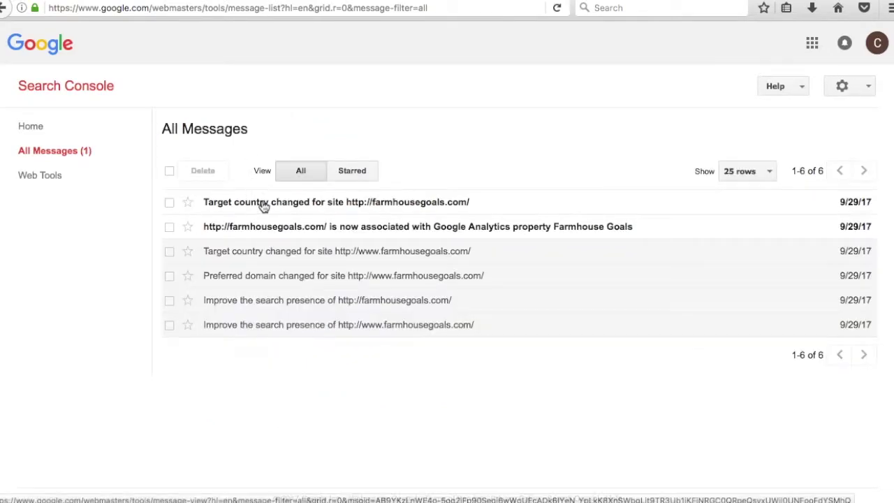
left_click(259, 202)
left_click(209, 150)
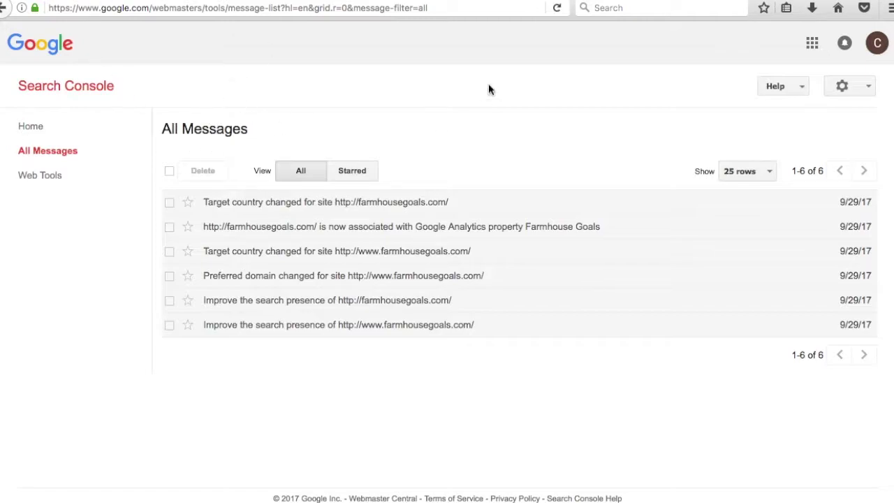
right_click(504, 92)
left_click(430, 88)
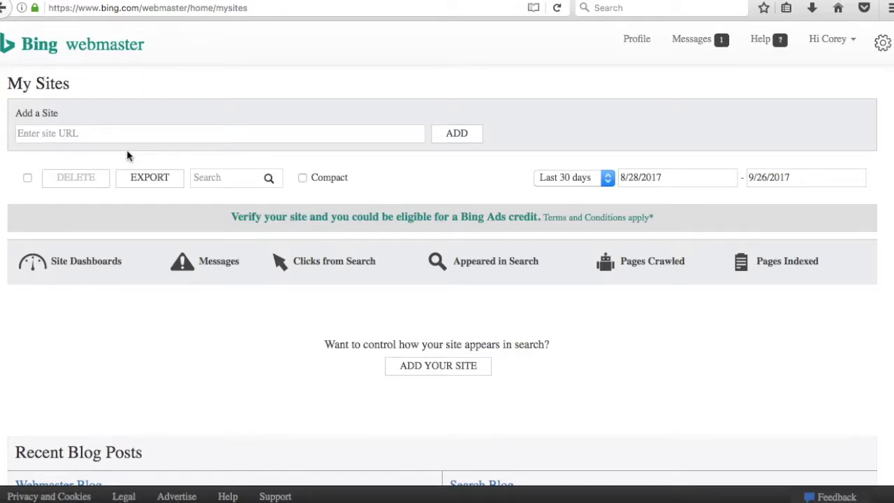
left_click(368, 137)
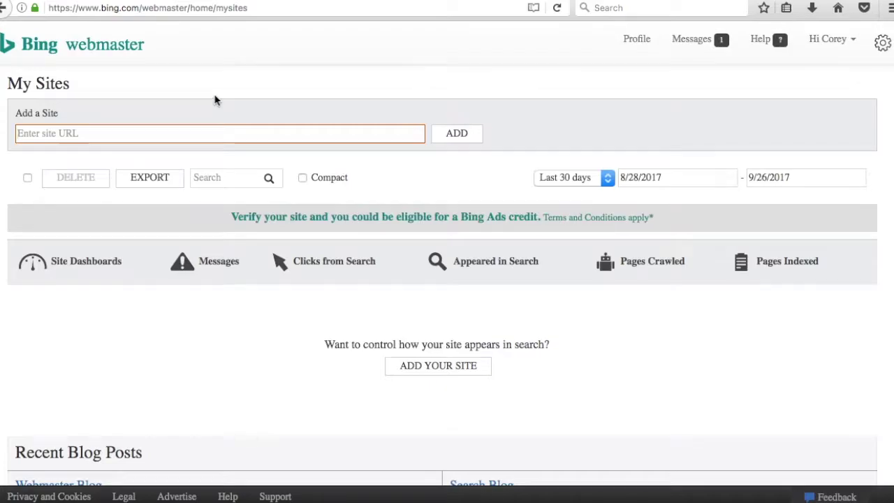
type("http://far")
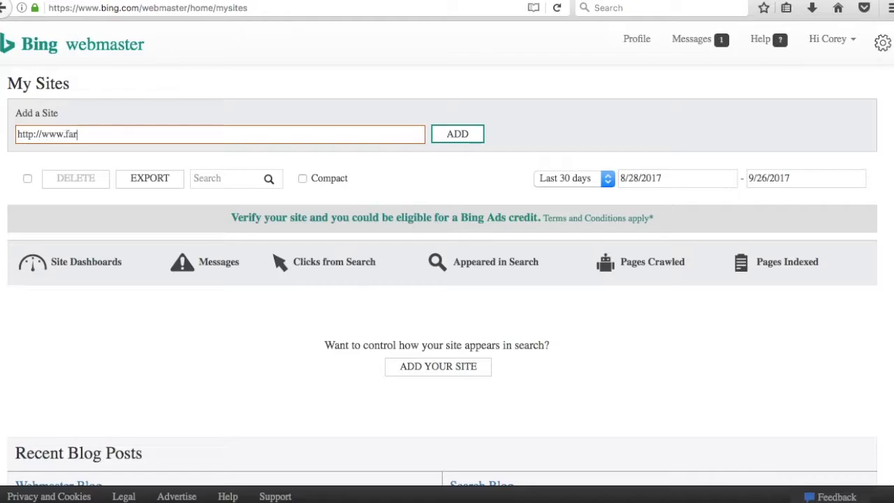
type("armhousegoals.com")
left_click(449, 134)
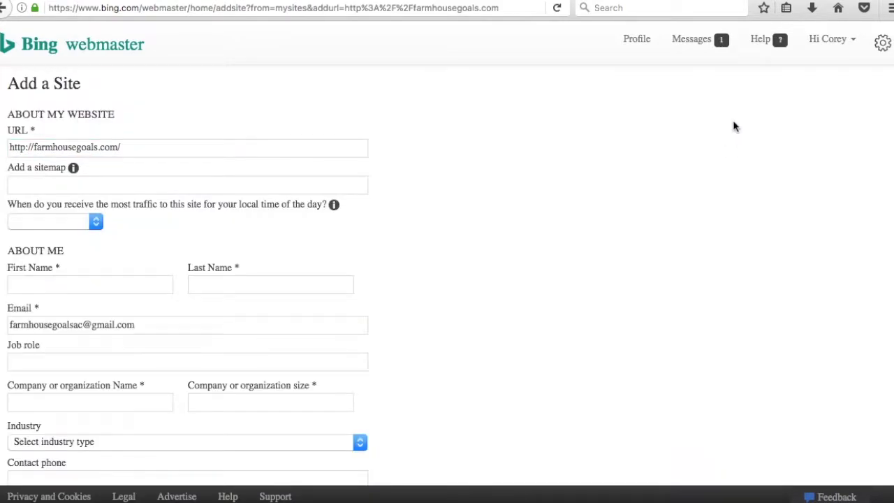
left_click(36, 184)
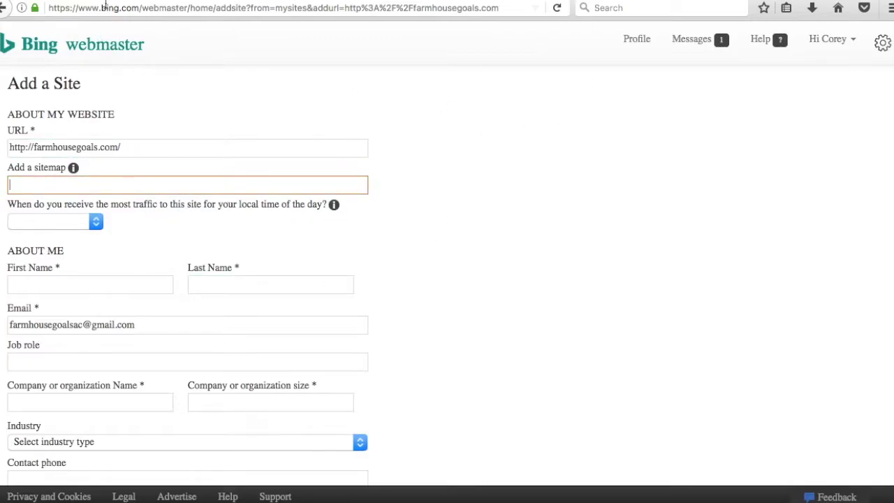
Step: Switch to the WordPress dashboard and open the Search Console settings of Yoast SEO
key("ctrl+Tab")
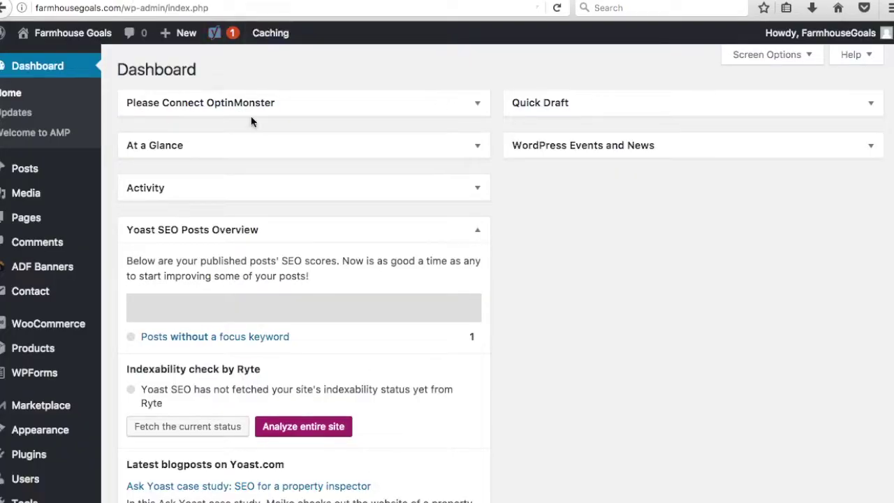
scroll(392, 246, "down", 3)
scroll(449, 225, "down", 4)
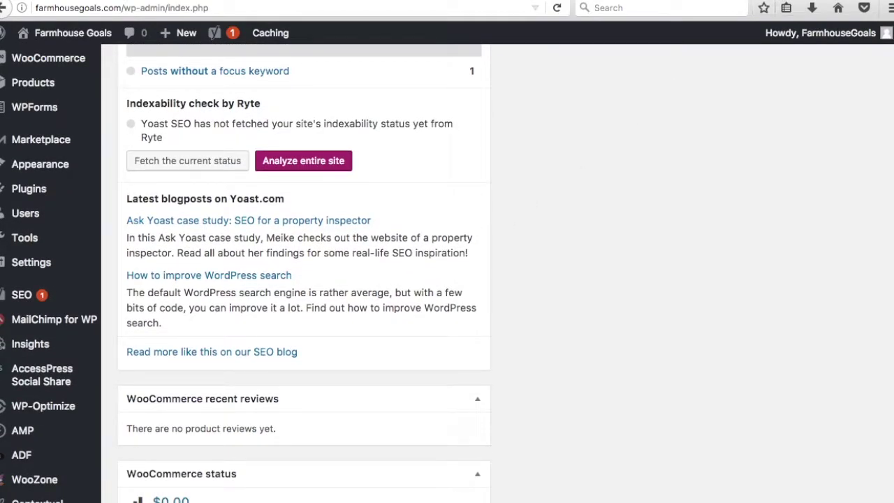
mouse_move(28, 296)
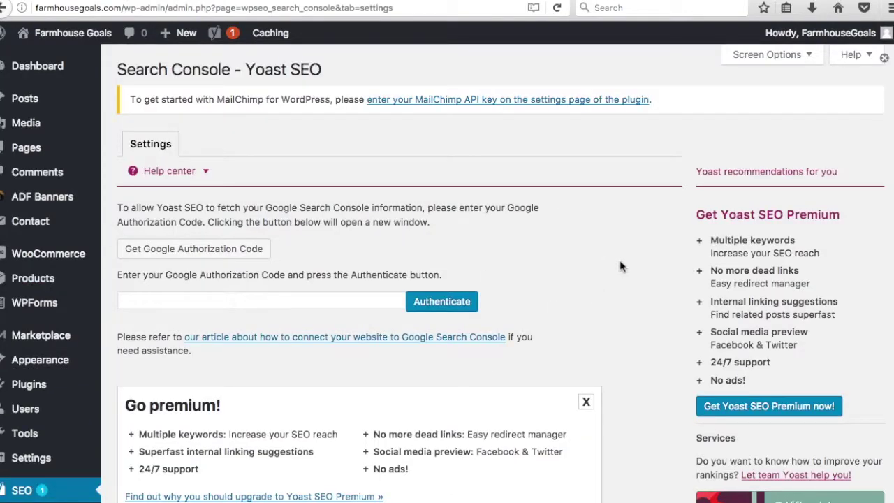
scroll(621, 241, "down", 1)
scroll(624, 234, "up", 1)
Step: Request a Google authorization code with the Farmhouse Goals account, allow Yoast SEO to manage Search Console data, and copy the code
left_click(195, 253)
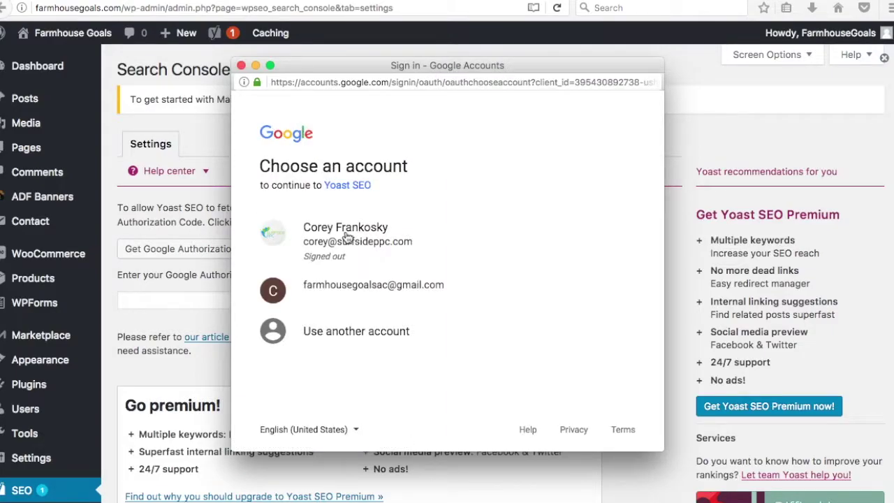
left_click(382, 286)
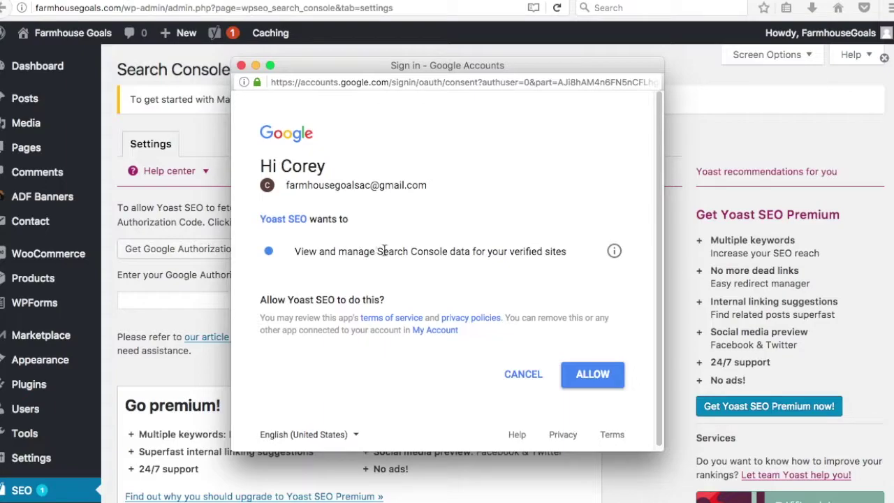
left_click(583, 375)
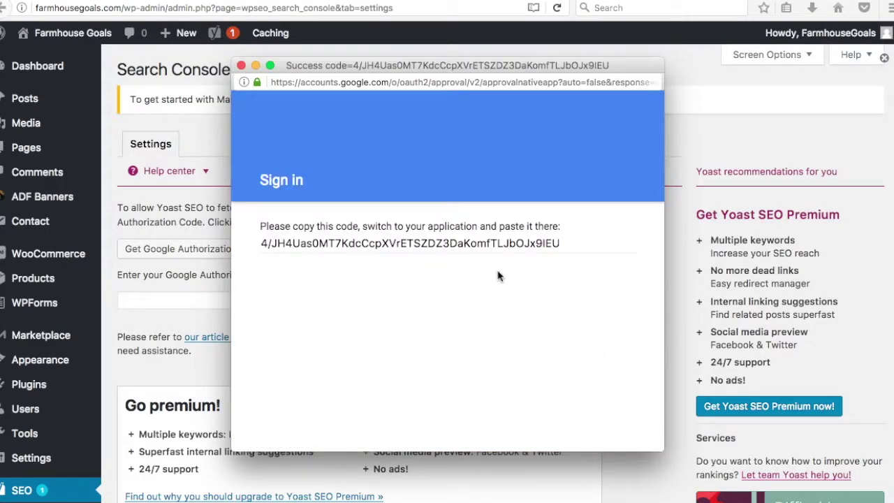
left_click(494, 242)
key("super+c")
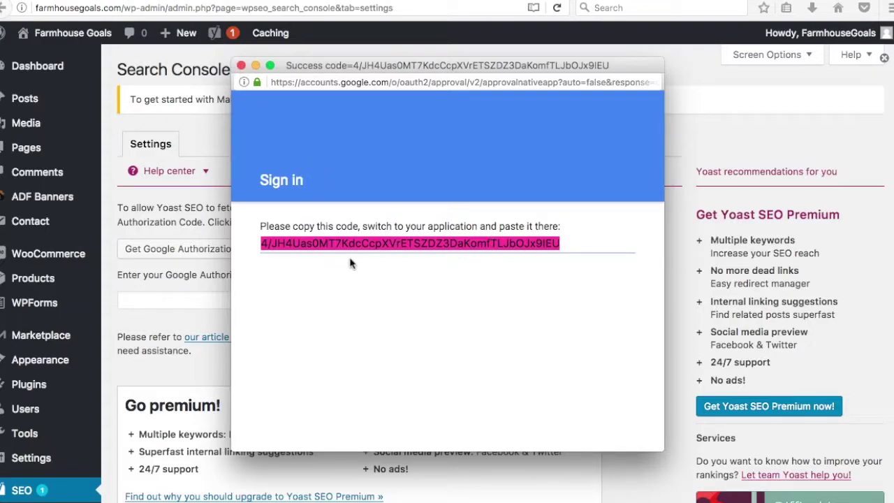
left_click(241, 65)
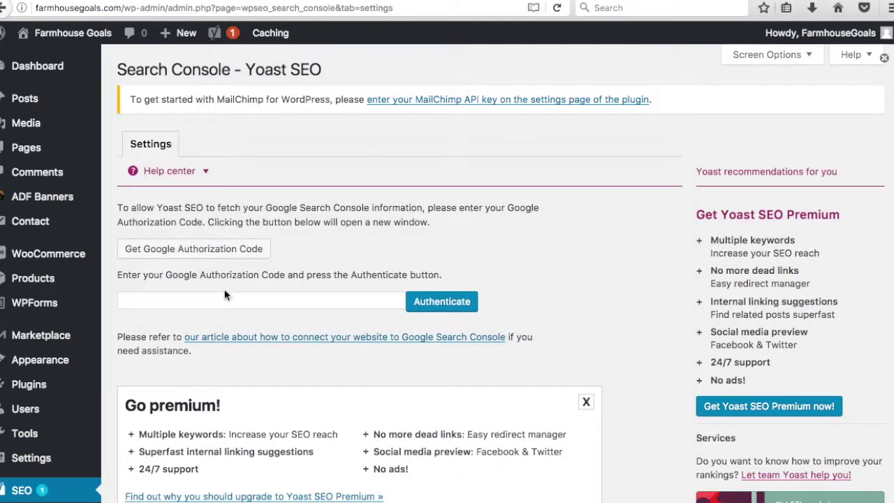
left_click(225, 299)
key("super+v")
left_click(440, 304)
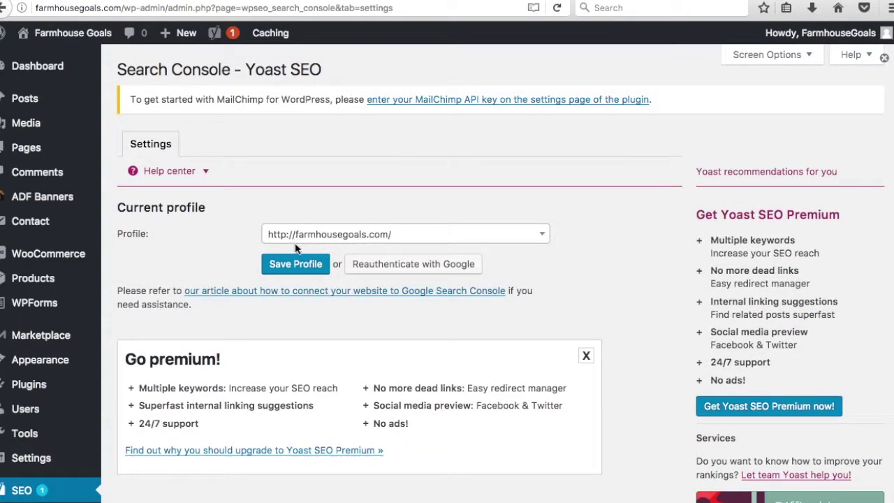
left_click(294, 268)
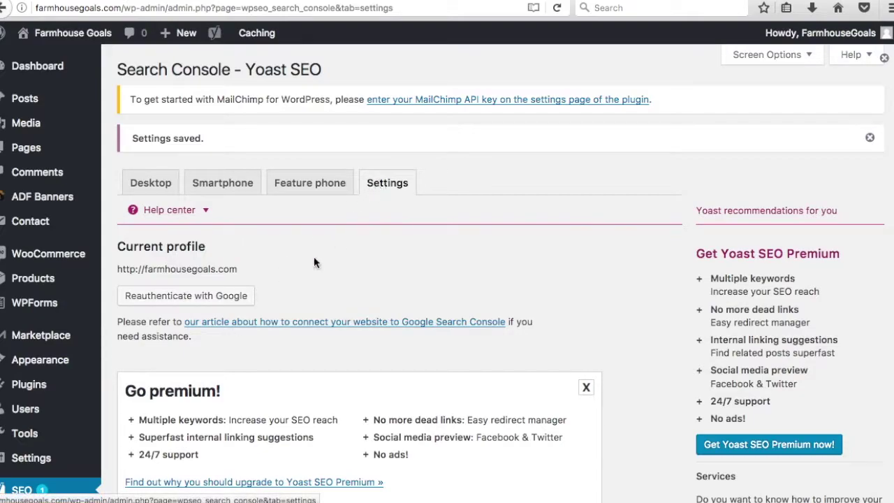
left_click_drag(253, 268, 117, 270)
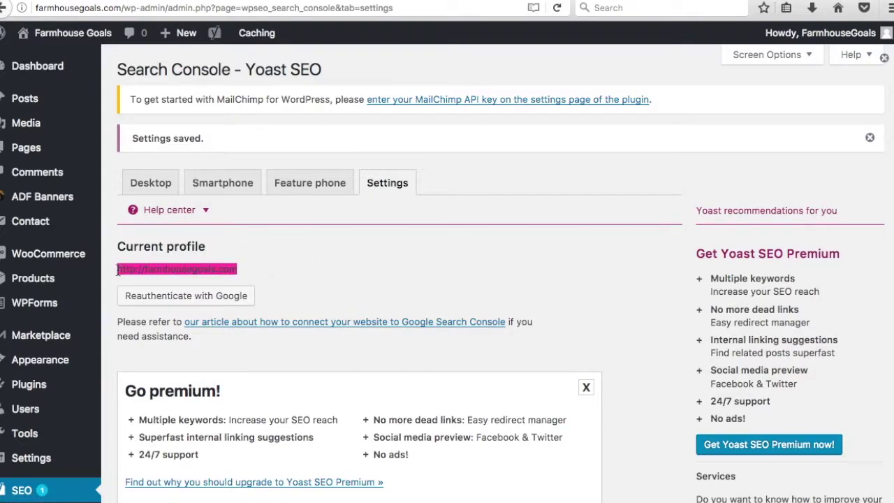
left_click(357, 242)
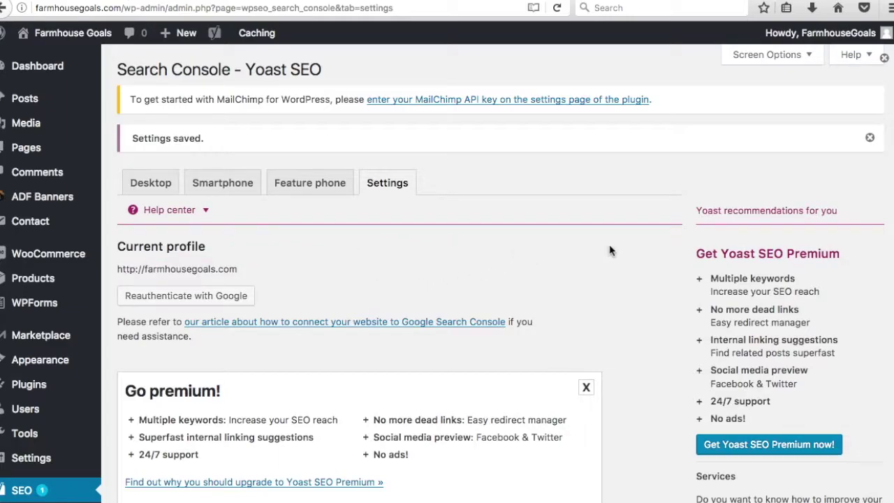
Step: Go to the Yoast SEO dashboard's general settings and open the configuration wizard
scroll(615, 209, "down", 3)
scroll(621, 188, "down", 3)
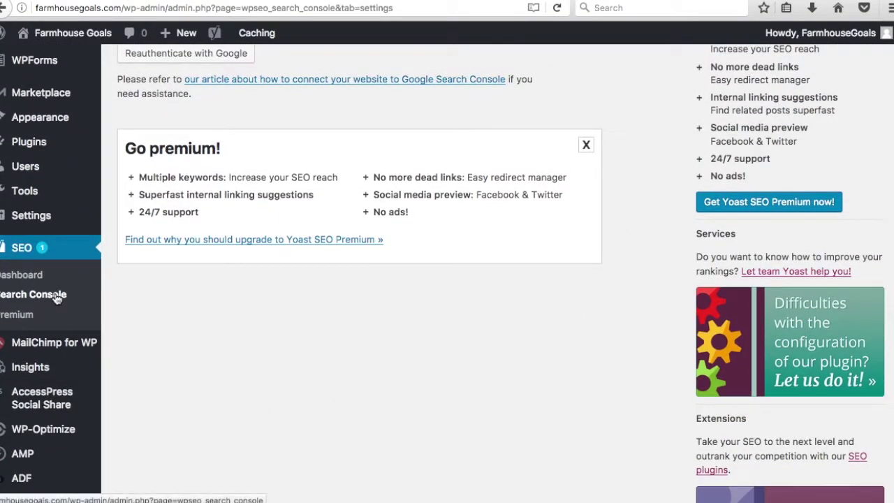
left_click(32, 275)
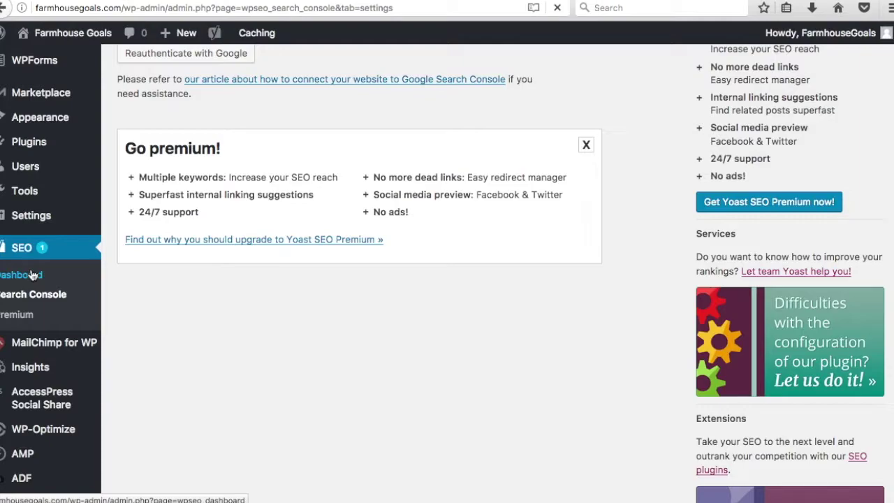
scroll(568, 241, "down", 3)
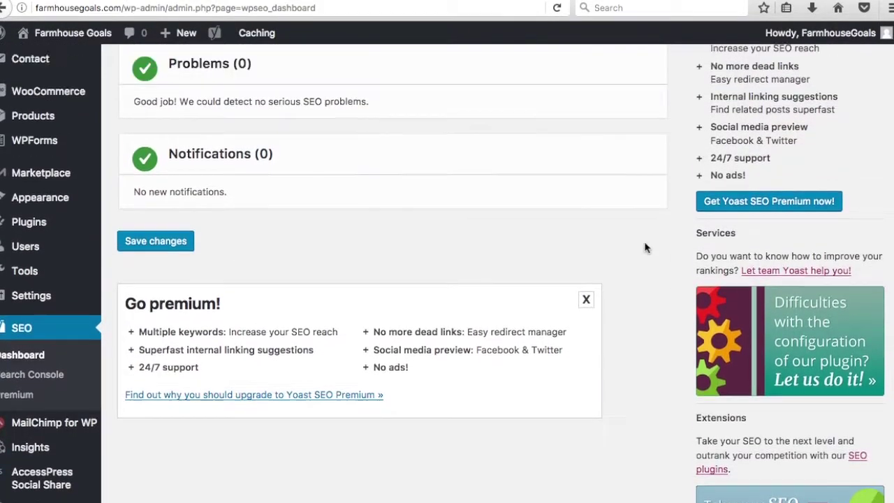
scroll(643, 249, "up", 4)
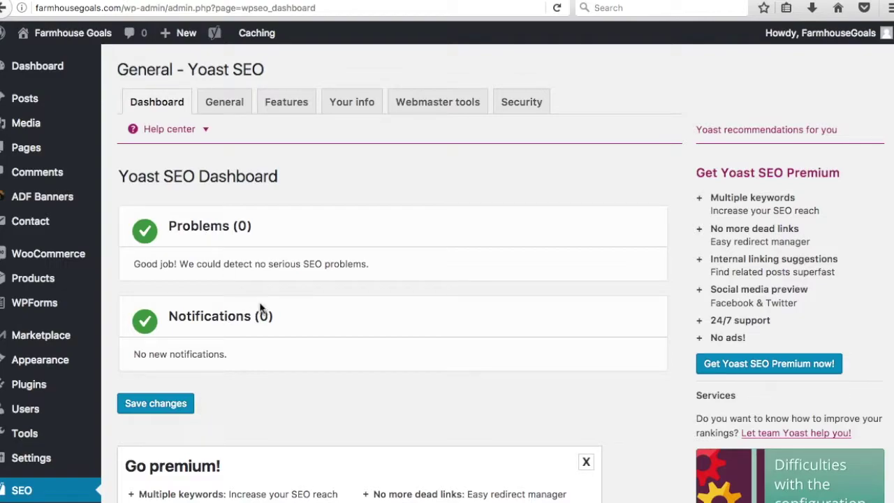
left_click(233, 106)
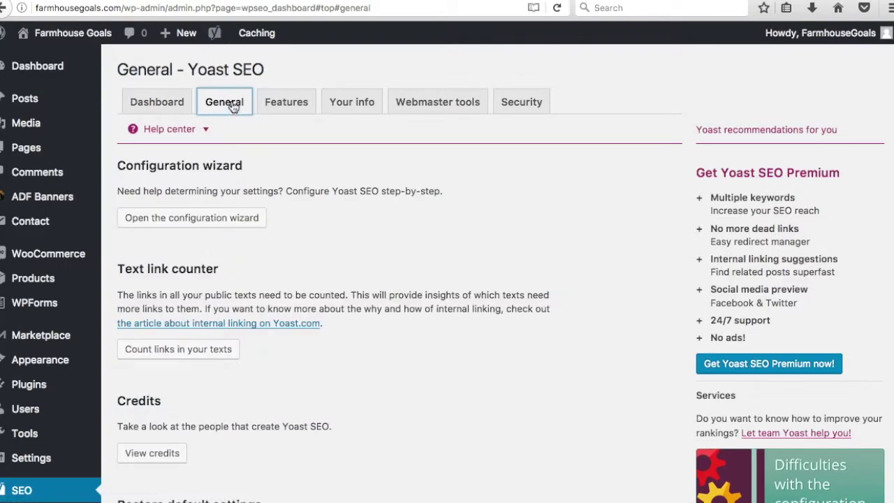
left_click(201, 220)
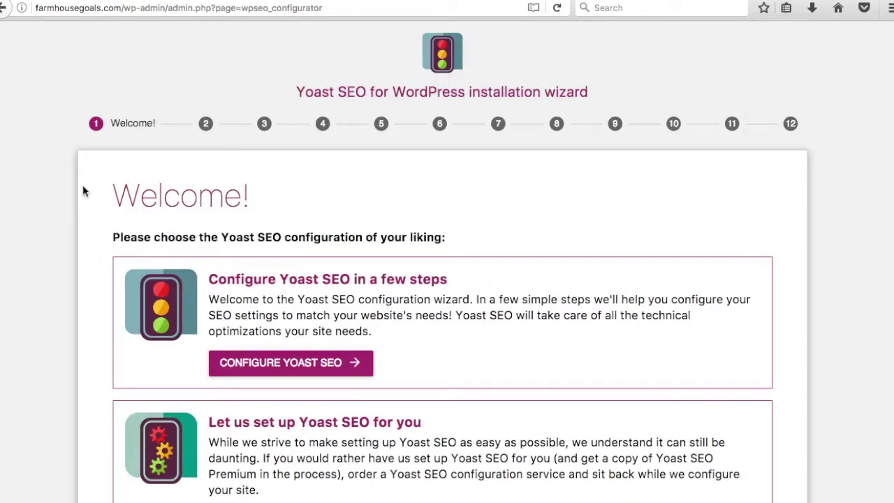
Step: Start configuring Yoast SEO in the wizard and specify that the site is live and ready to be indexed
scroll(74, 179, "down", 4)
scroll(44, 175, "up", 1)
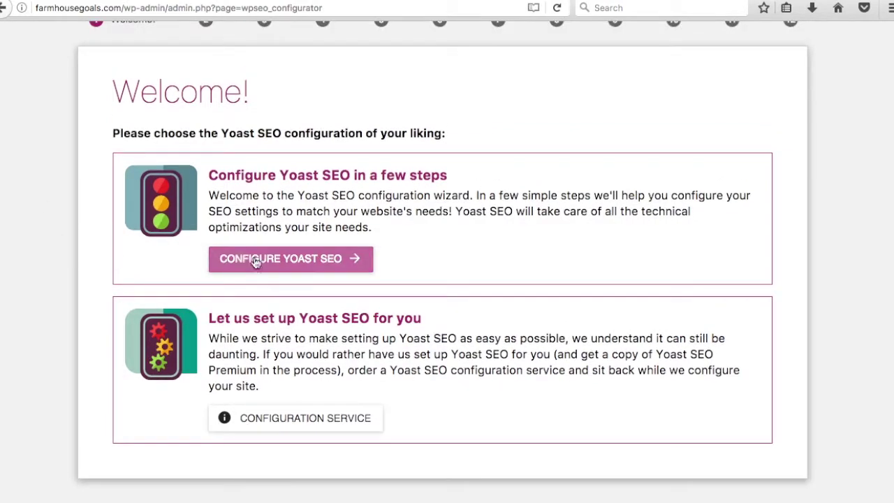
left_click(273, 258)
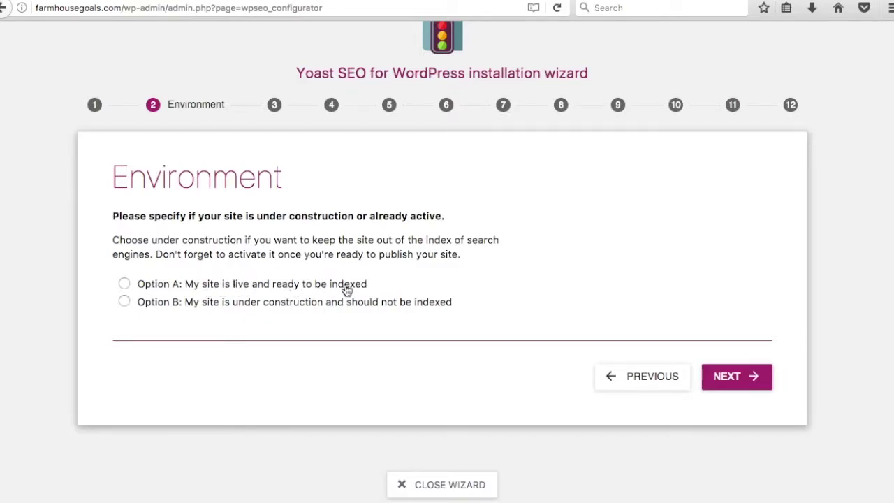
left_click(123, 285)
left_click(722, 385)
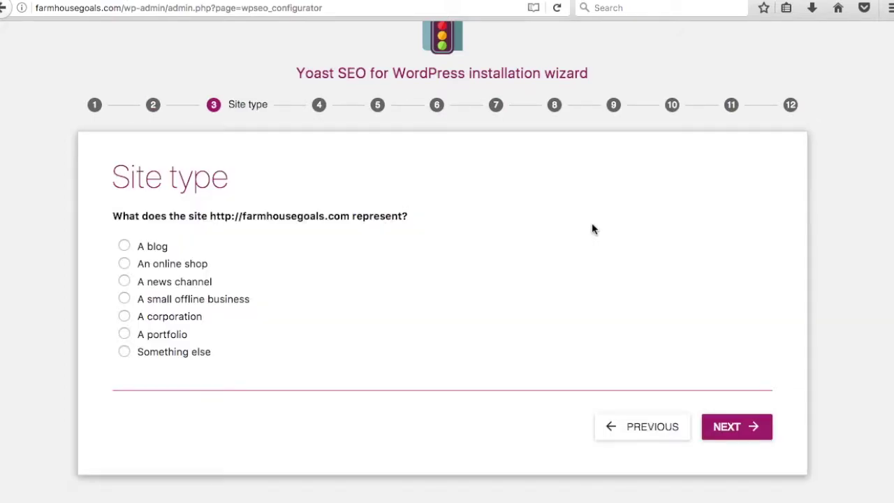
Step: Set the site type to an online shop and continue the wizard
left_click(124, 265)
left_click(124, 248)
left_click(125, 264)
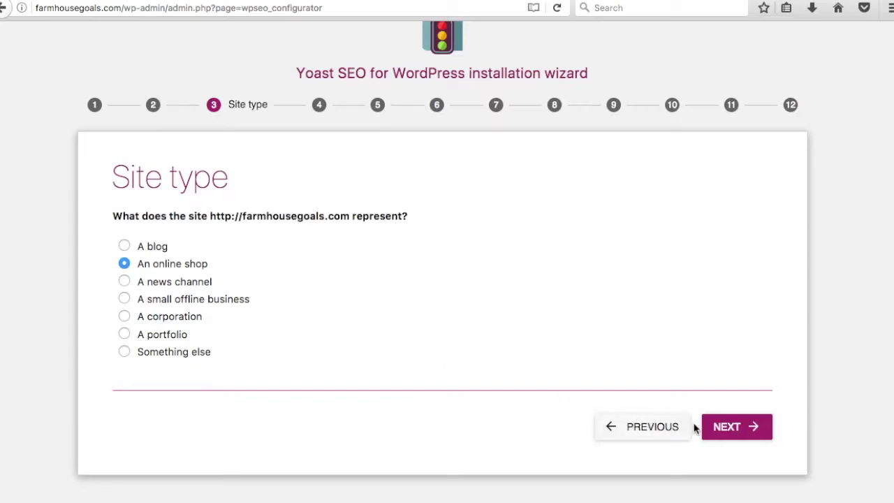
left_click(730, 428)
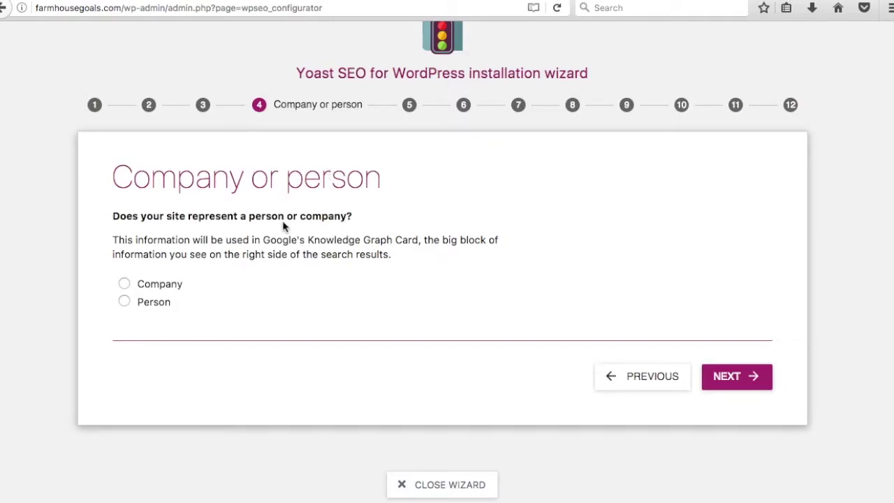
Step: Specify that the site represents a company named Farmhouse Goals and continue without choosing a logo image
left_click(124, 284)
left_click(230, 361)
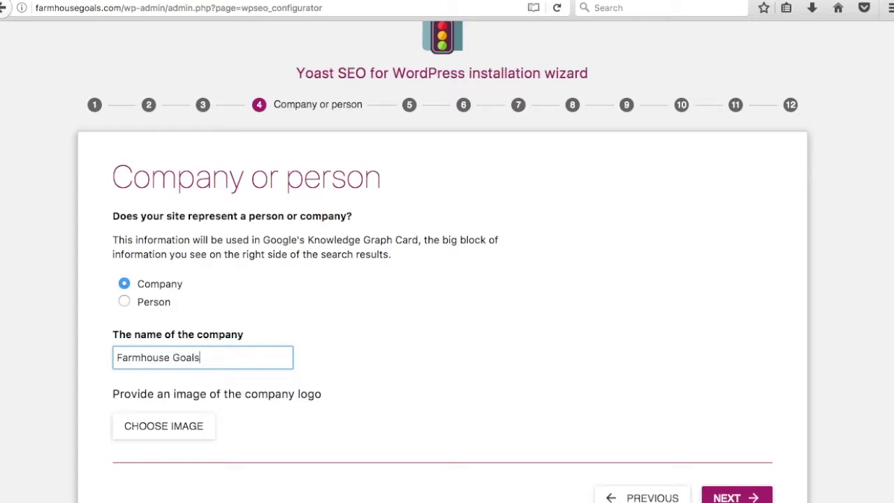
left_click(437, 376)
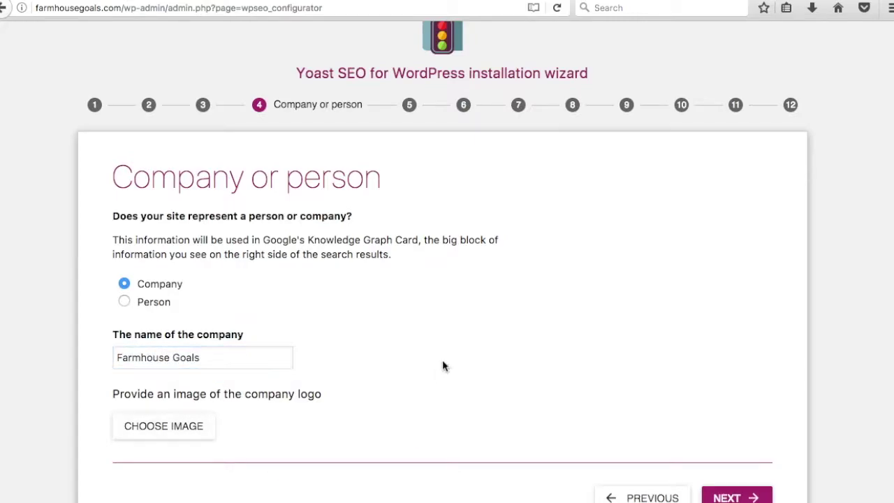
scroll(489, 356, "down", 1)
left_click(726, 463)
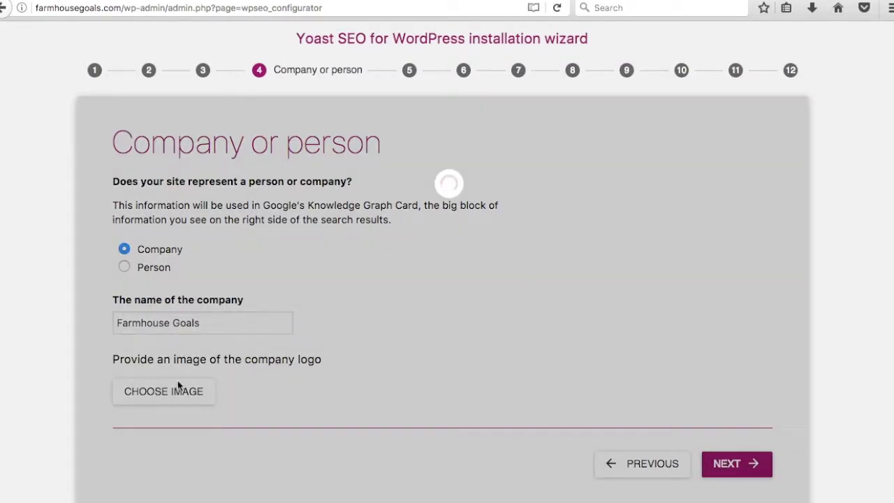
Step: Leave all social profile entries blank and advance the wizard to the post type visibility settings
scroll(398, 265, "down", 3)
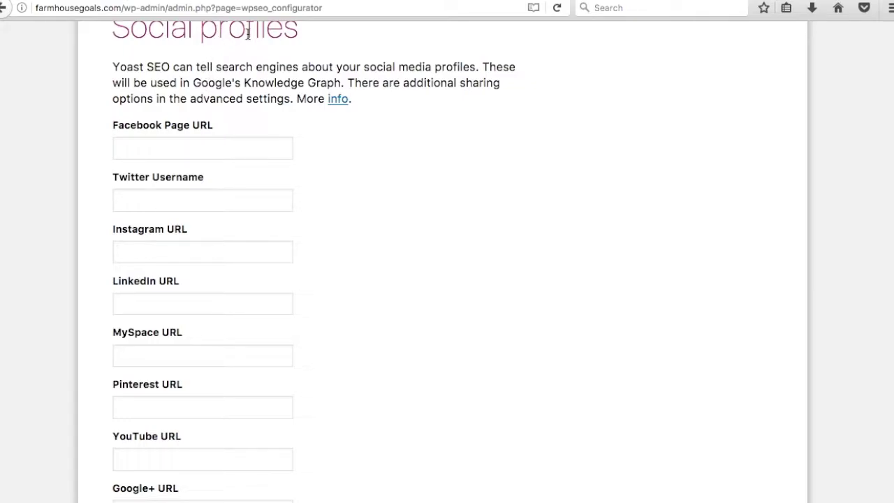
scroll(455, 163, "down", 5)
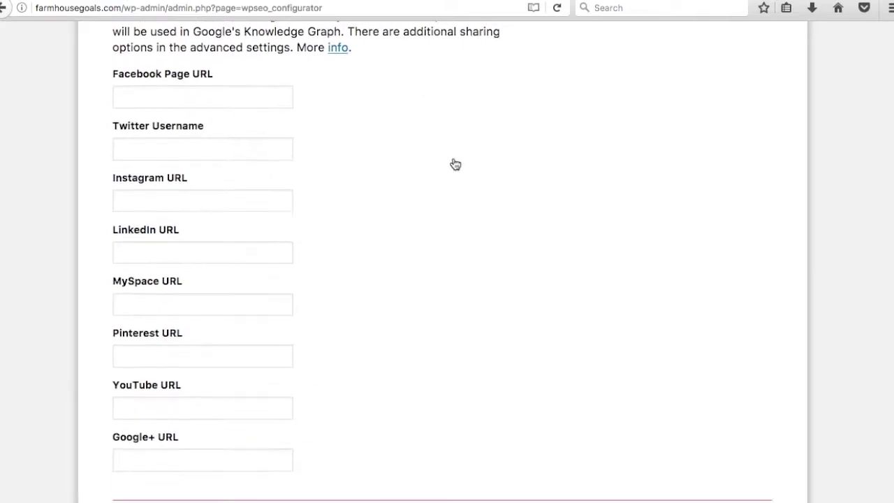
left_click(742, 379)
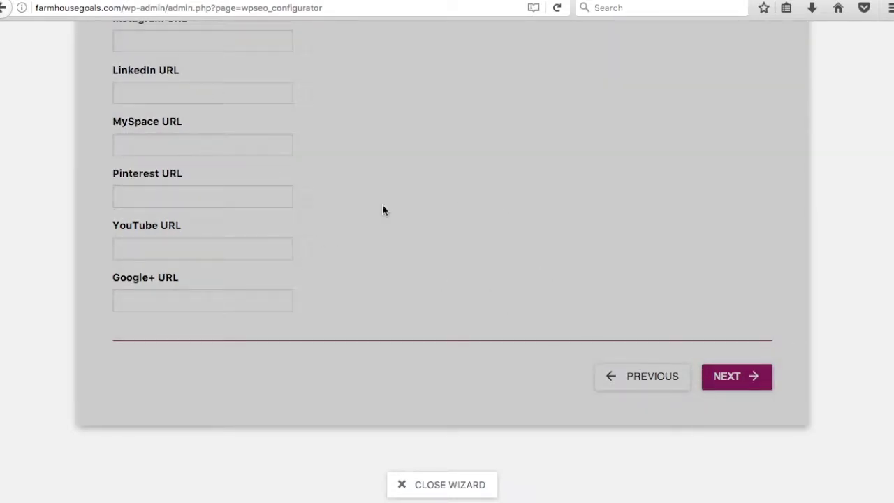
scroll(485, 315, "up", 5)
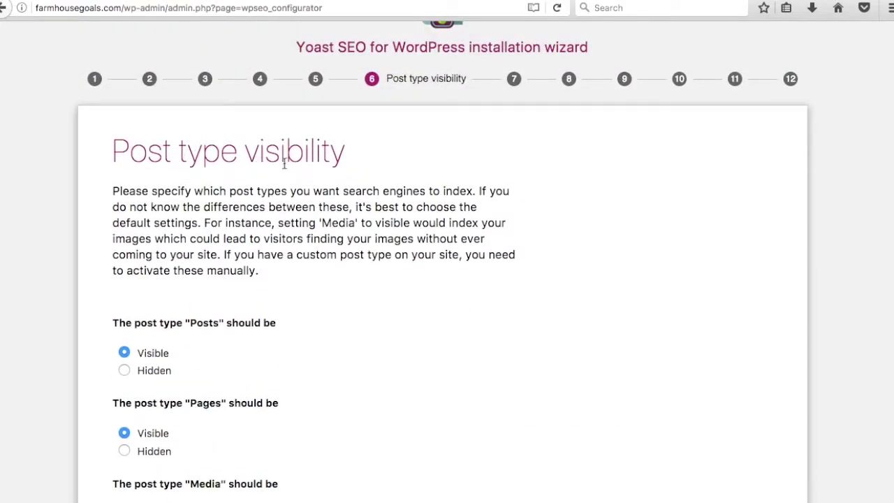
Step: Set the Media post type to visible and continue the wizard
scroll(586, 185, "down", 4)
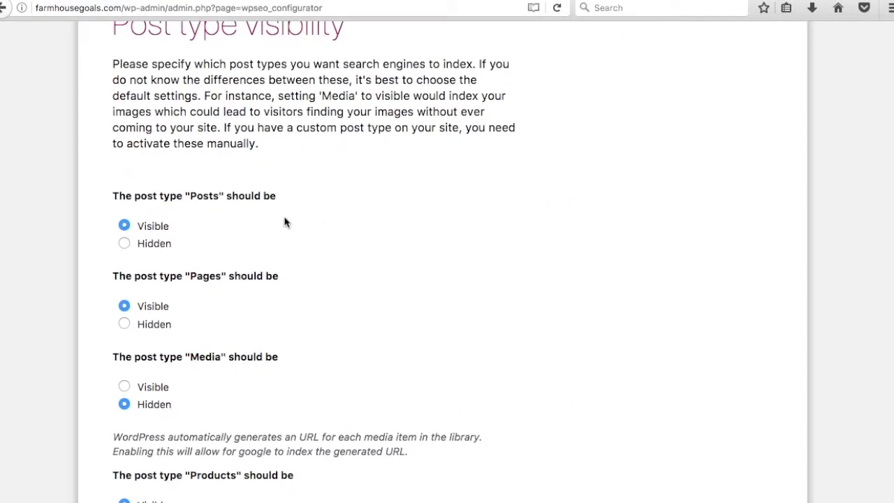
scroll(488, 238, "down", 3)
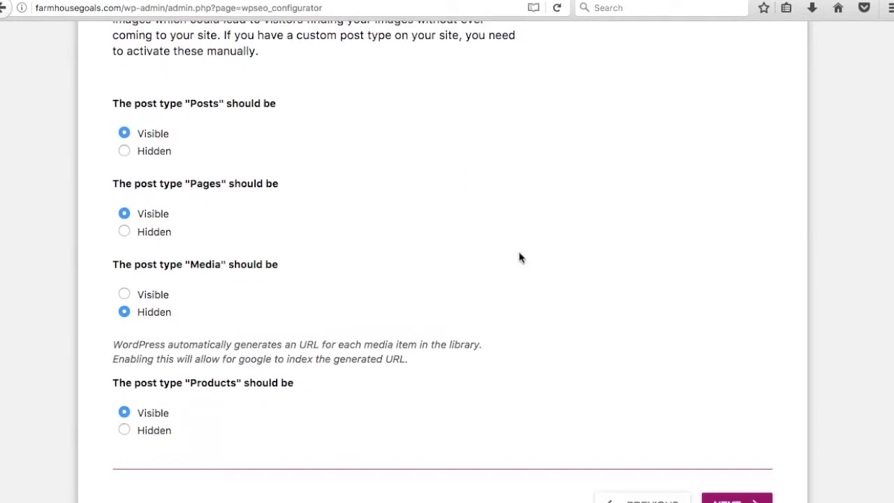
left_click(126, 294)
scroll(609, 335, "down", 3)
left_click(712, 376)
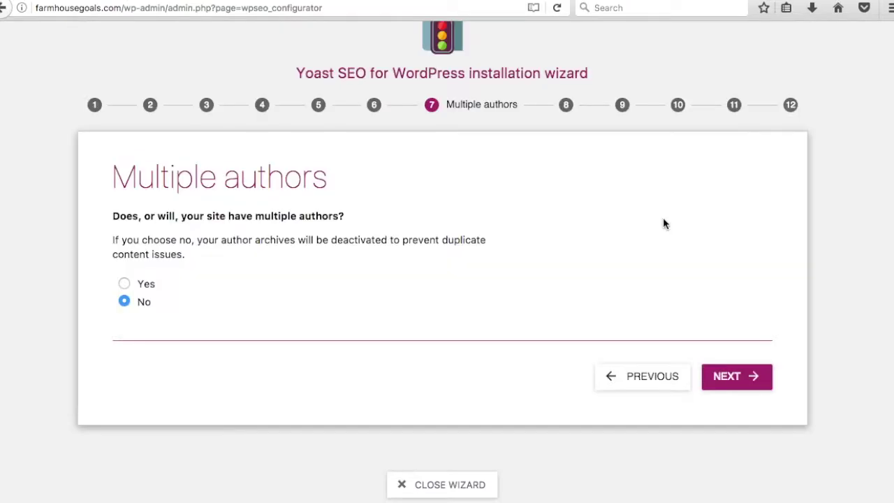
Step: Return to the post type visibility settings, set Media to hidden, and continue the wizard
left_click(649, 378)
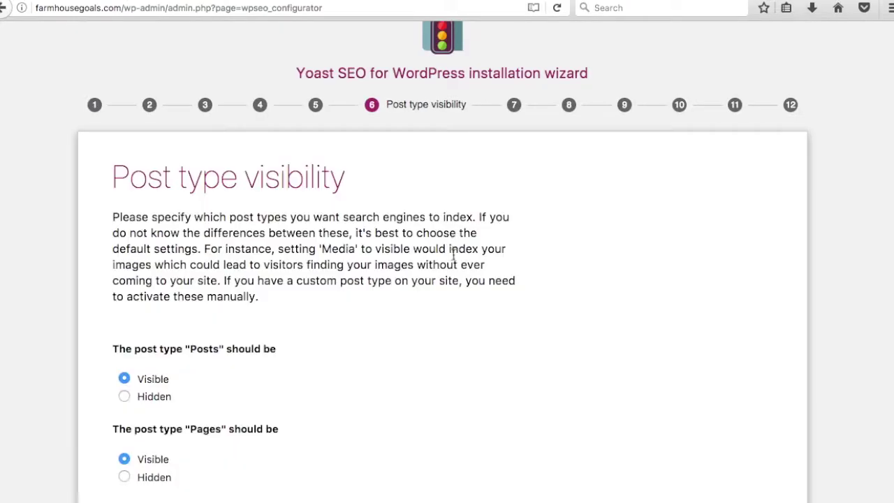
scroll(433, 273, "down", 5)
left_click(125, 304)
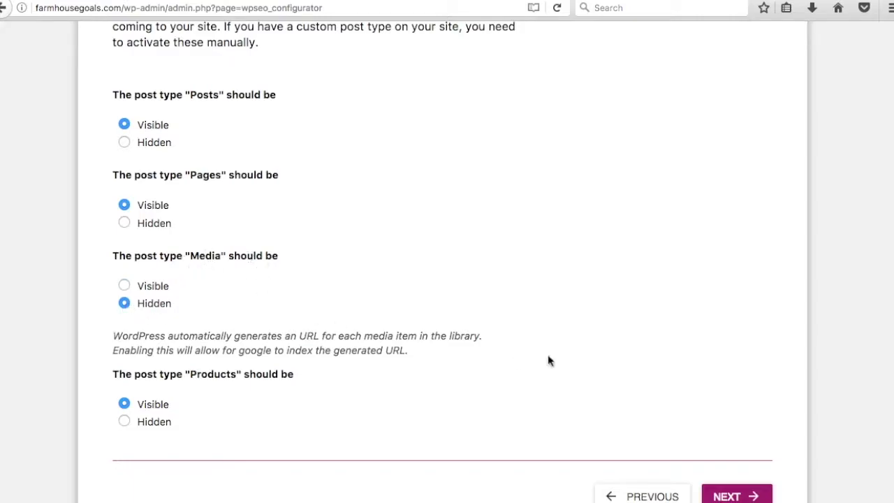
scroll(548, 361, "down", 3)
left_click(753, 383)
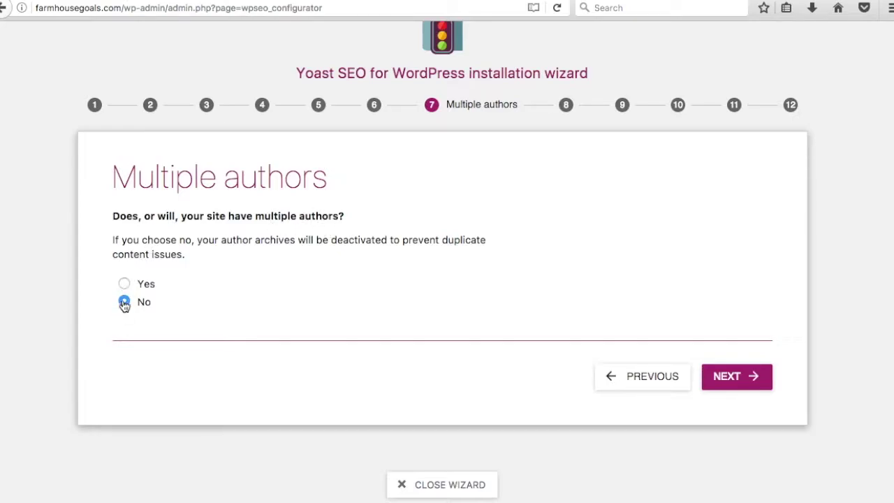
left_click(737, 381)
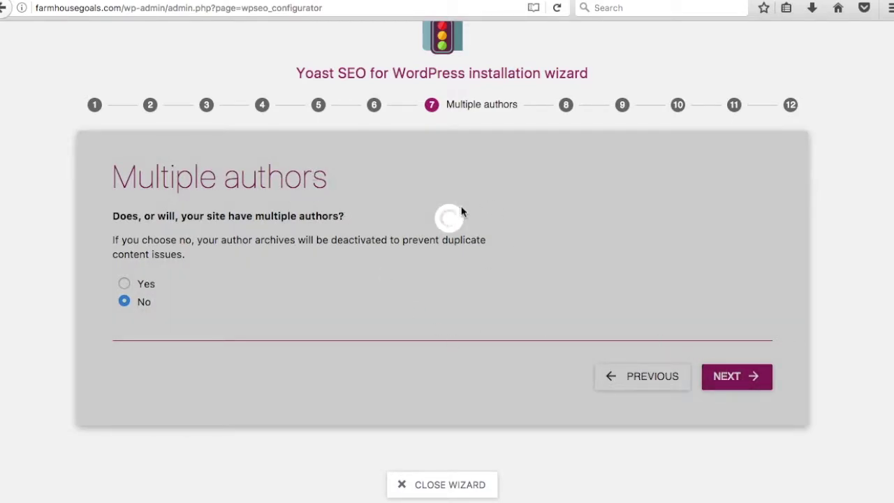
scroll(497, 226, "down", 3)
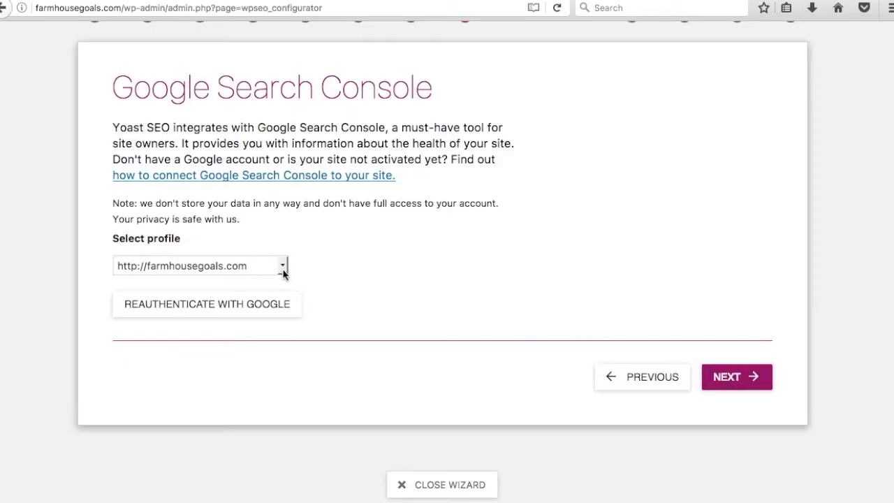
left_click(727, 375)
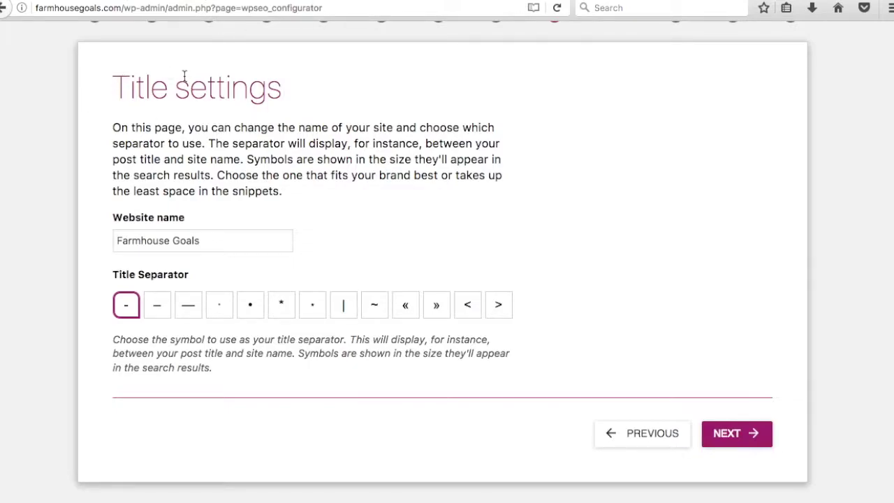
left_click(212, 239)
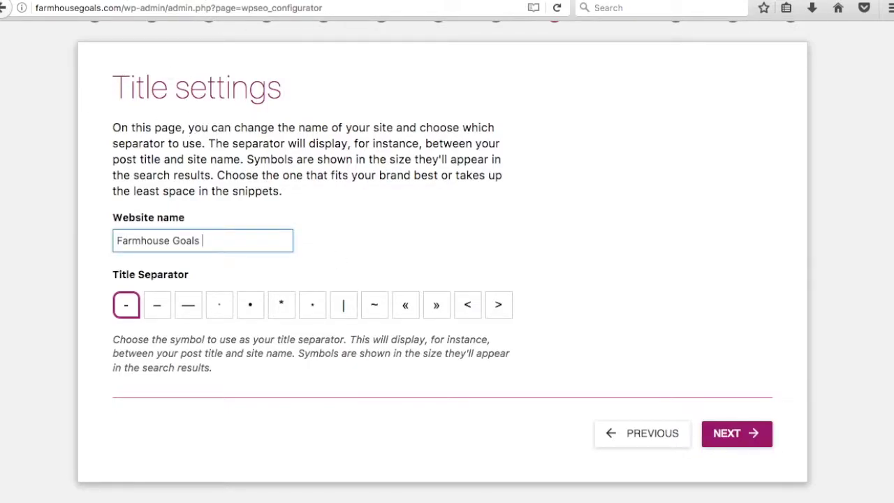
type("- Best Farmhouse Decor")
key("BackSpace")
key("BackSpace")
key("BackSpace")
key("BackSpace")
key("BackSpace")
key("BackSpace")
key("BackSpace")
key("BackSpace")
key("BackSpace")
key("BackSpace")
key("BackSpace")
key("BackSpace")
key("BackSpace")
key("BackSpace")
key("BackSpace")
key("BackSpace")
key("BackSpace")
key("BackSpace")
Step: Choose the short hyphen as the title separator and skip the newsletter signup
left_click(135, 310)
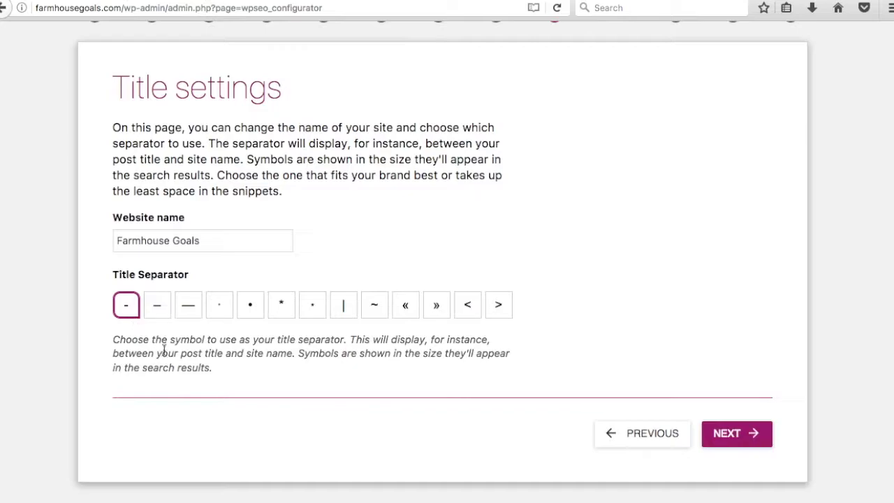
left_click(738, 433)
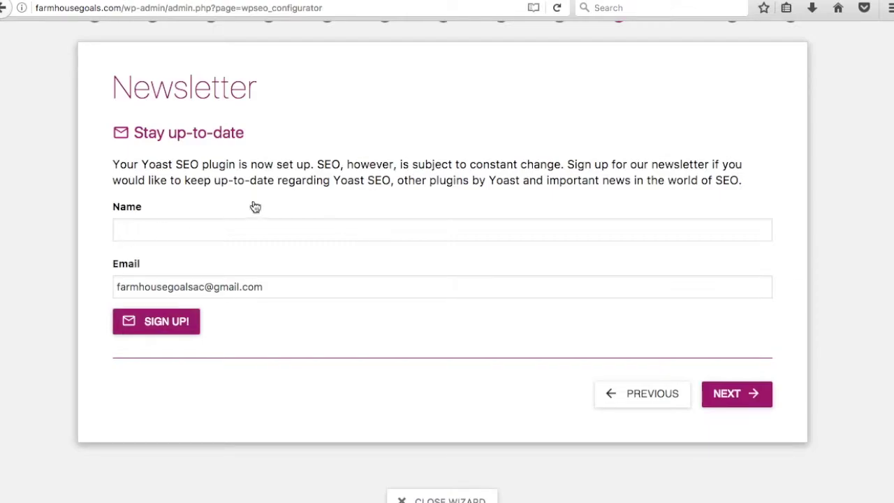
left_click(729, 391)
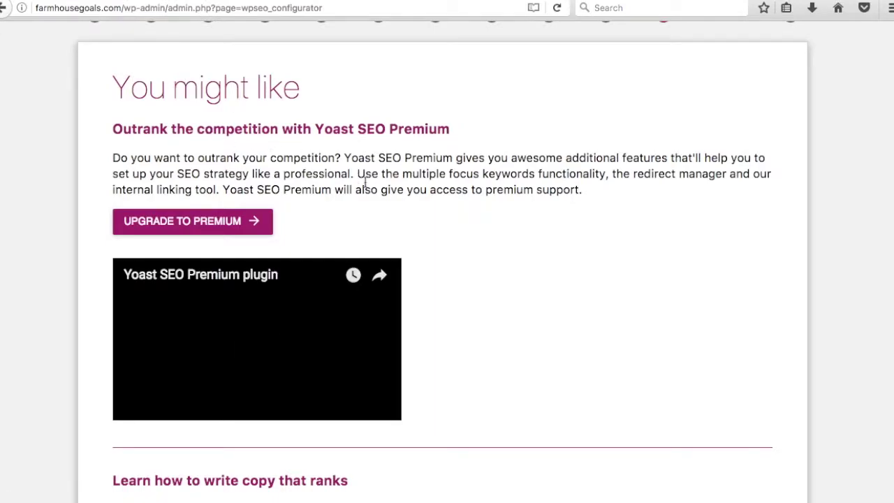
Step: Skip the premium and training recommendations and close the finished wizard
scroll(528, 195, "down", 10)
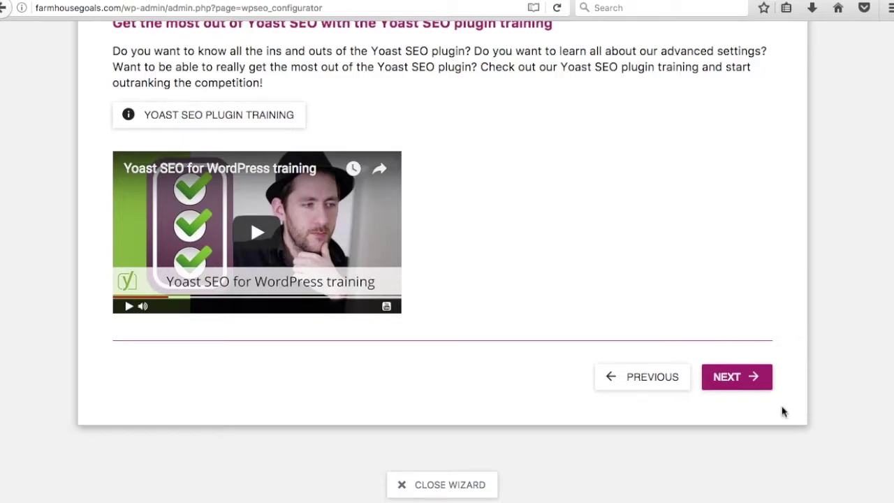
left_click(742, 381)
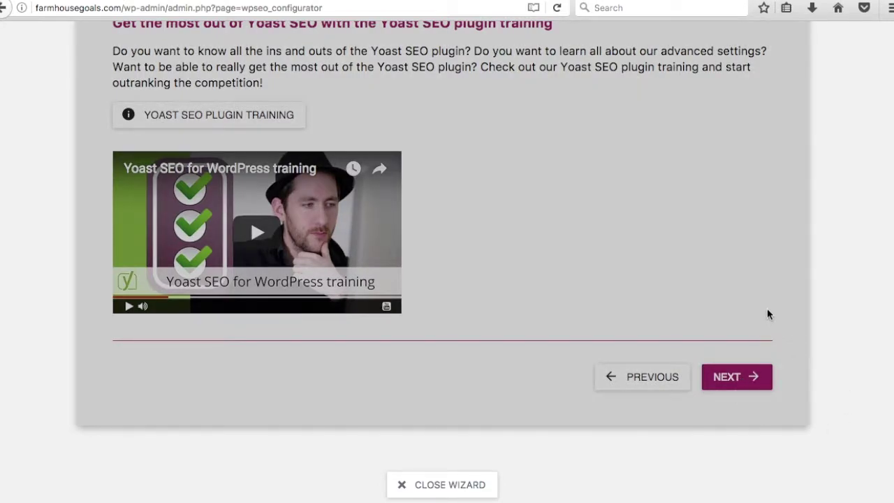
scroll(439, 259, "up", 4)
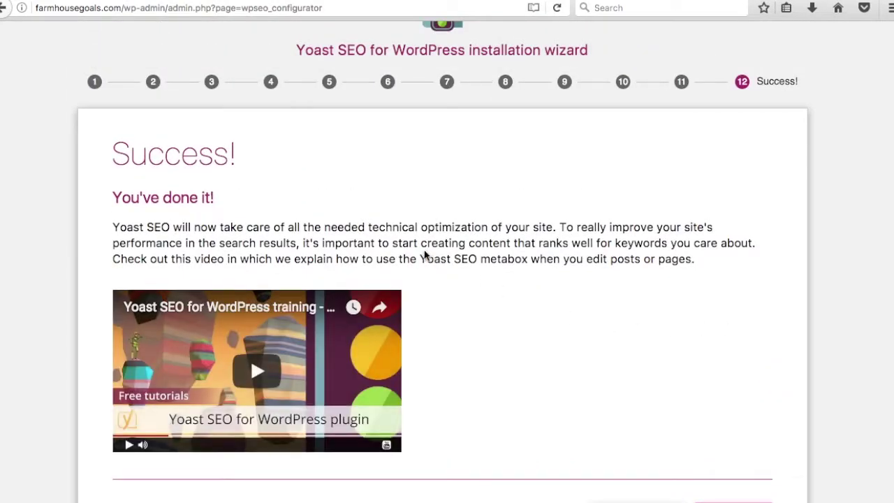
scroll(687, 273, "down", 4)
left_click(746, 377)
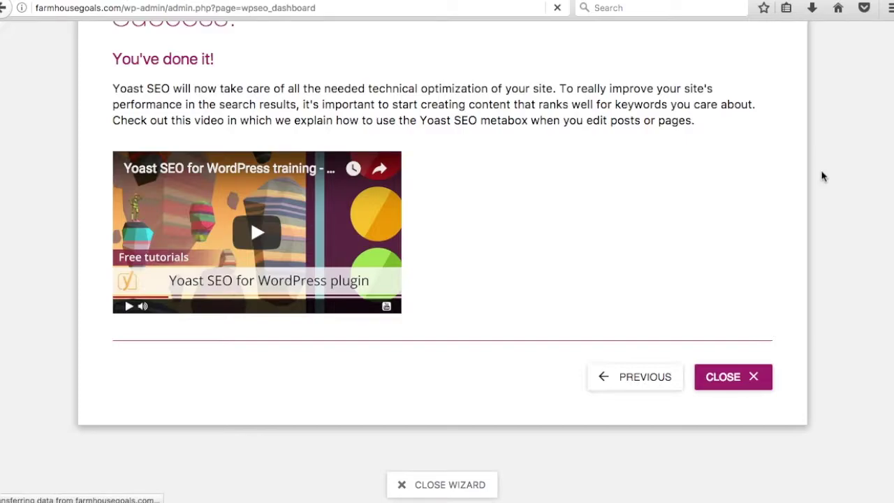
Step: Enable the advanced settings pages in the Yoast SEO features and save the changes
scroll(816, 163, "down", 5)
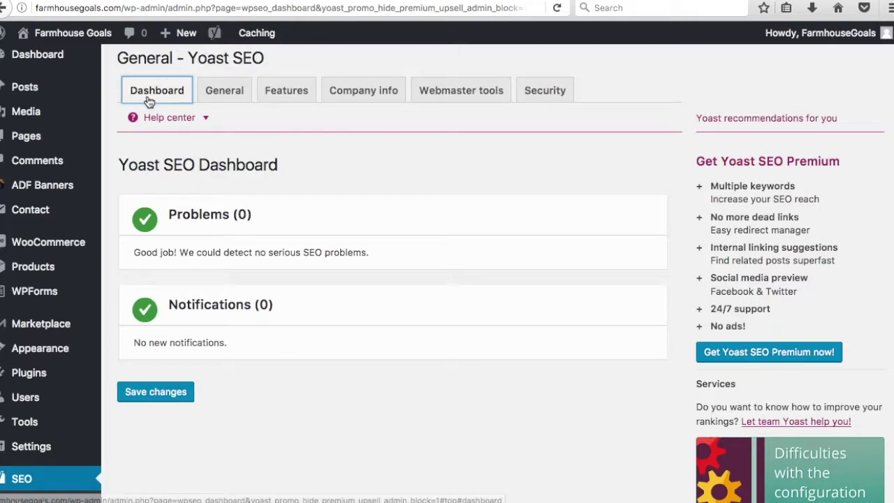
left_click(209, 91)
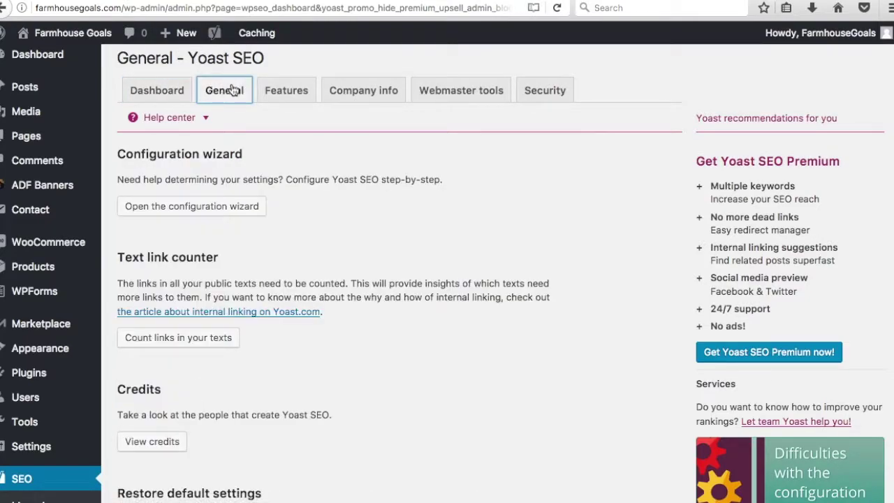
left_click(286, 91)
scroll(465, 226, "down", 3)
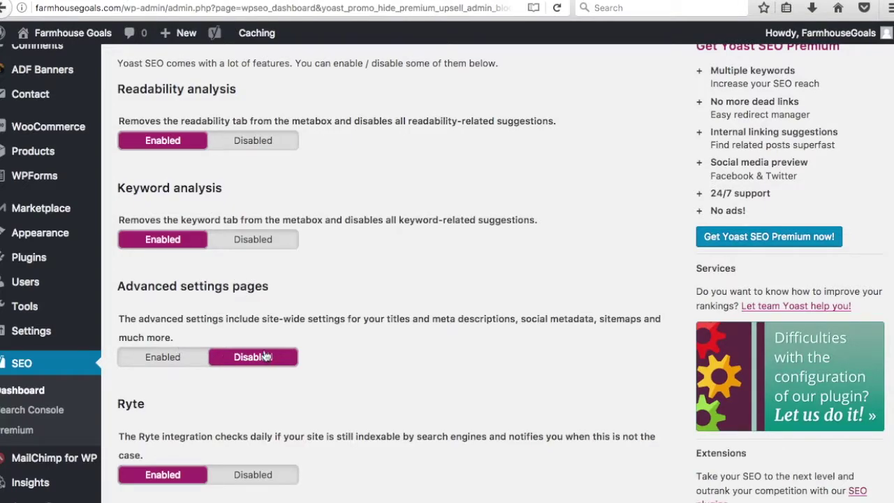
left_click(147, 358)
scroll(412, 349, "down", 6)
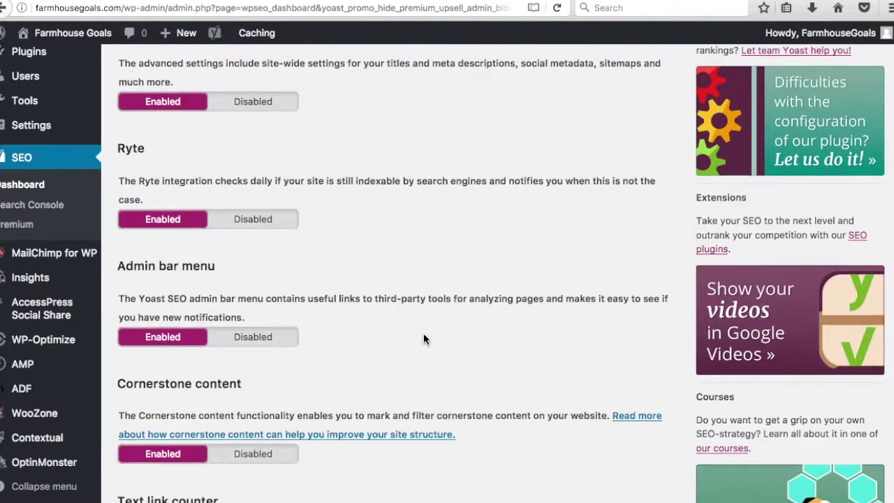
left_click(165, 435)
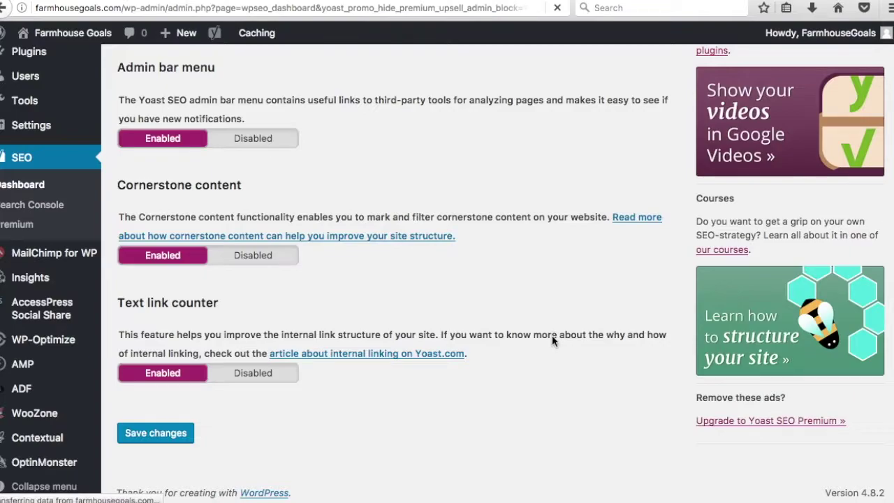
Step: Go to the homepage section of Yoast's Titles & Metas settings and open the front page for editing
scroll(551, 334, "down", 3)
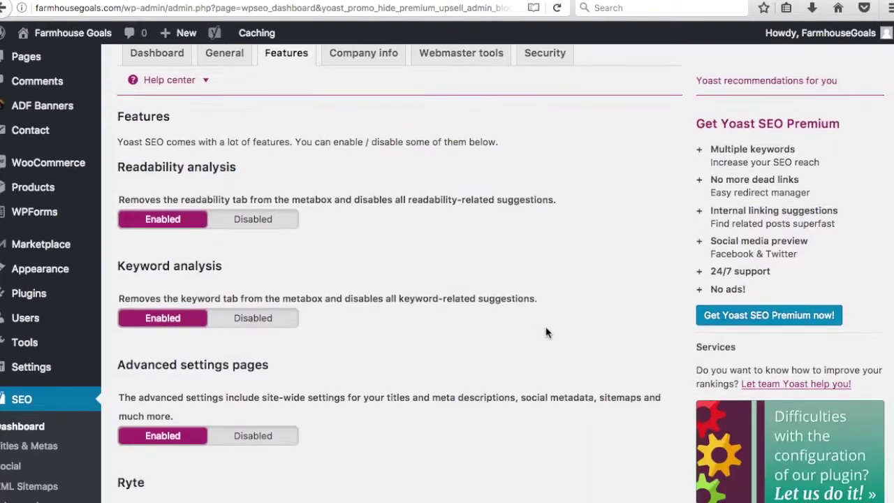
scroll(533, 323, "down", 3)
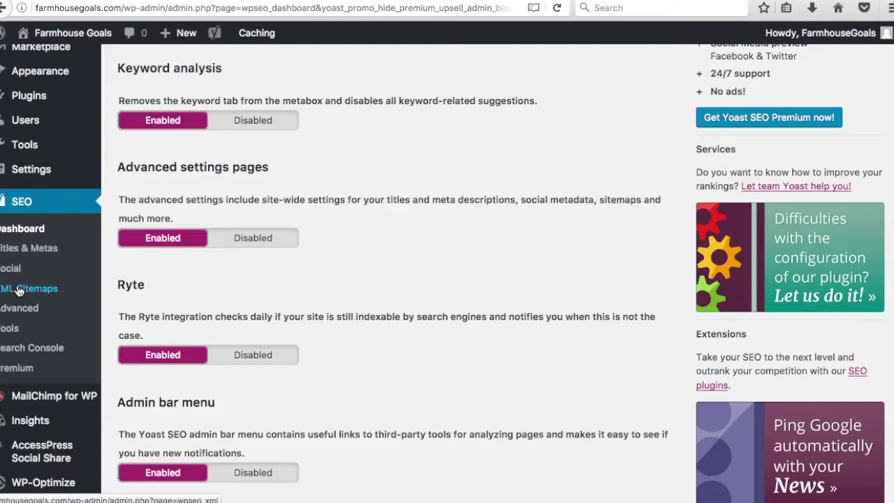
left_click(22, 250)
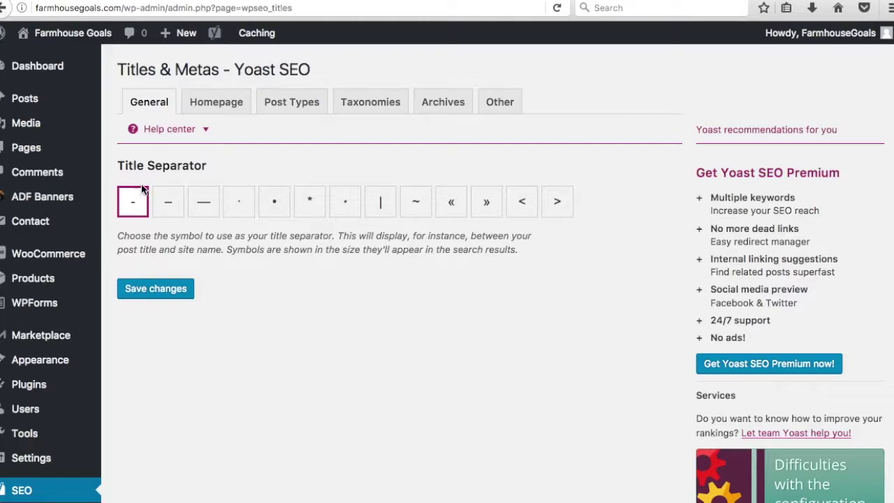
left_click(222, 109)
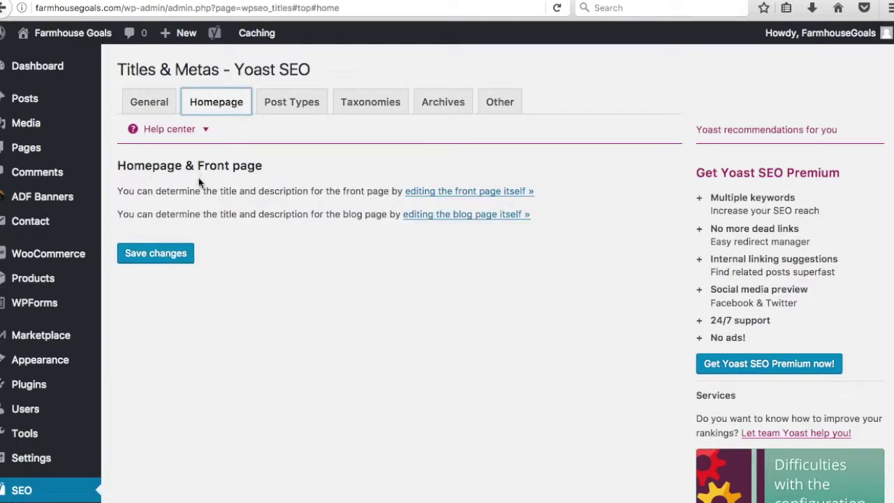
left_click_drag(120, 191, 288, 189)
left_click(321, 189)
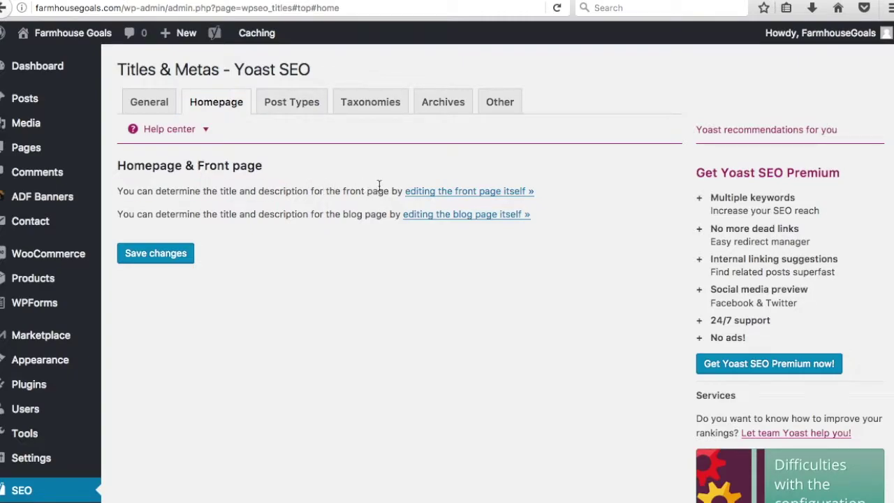
left_click(441, 192)
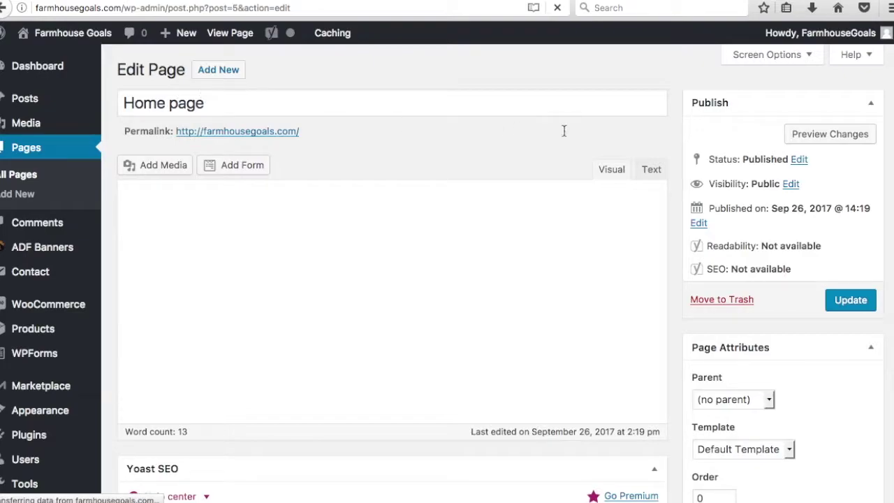
Step: Set the home page's SEO title to "Farmhouse Goals - Best Farmhouse Decor, Furniture, and More"
scroll(675, 140, "down", 5)
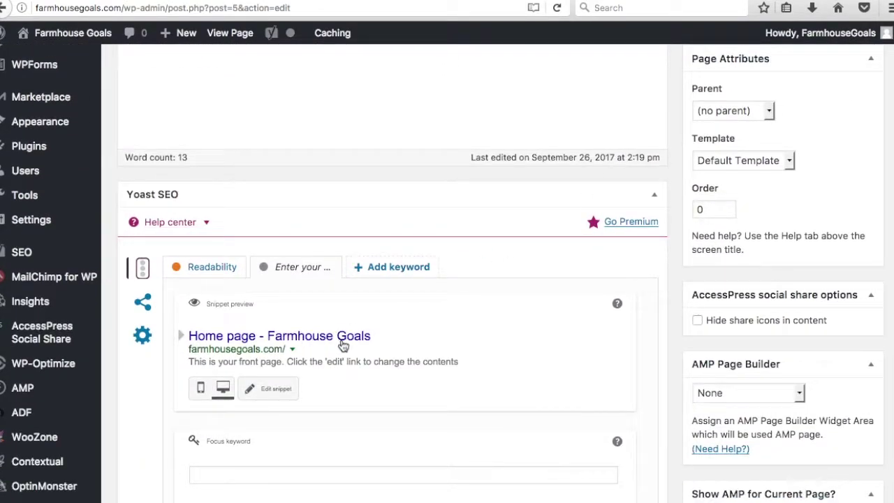
left_click(354, 341)
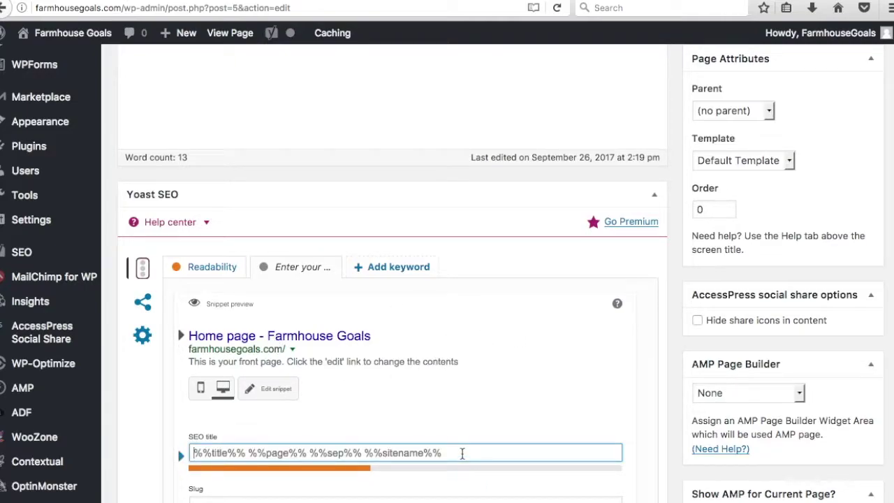
type("Fa")
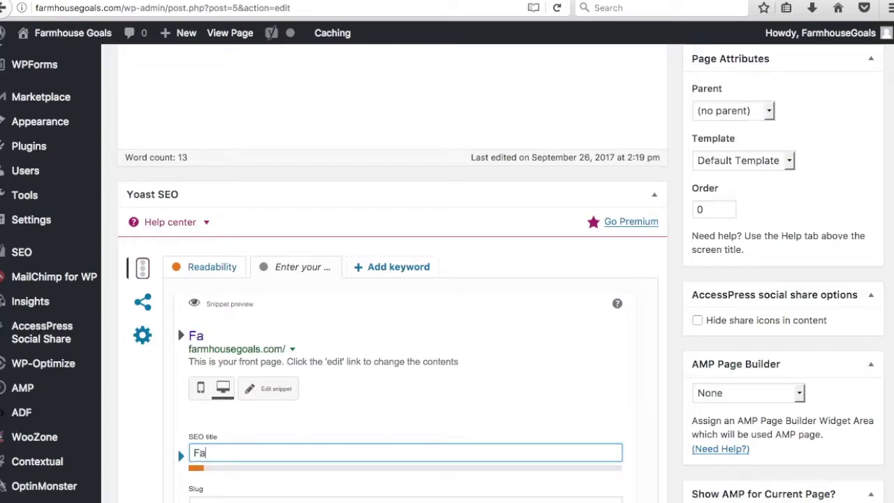
type("rmhouse Goals - ")
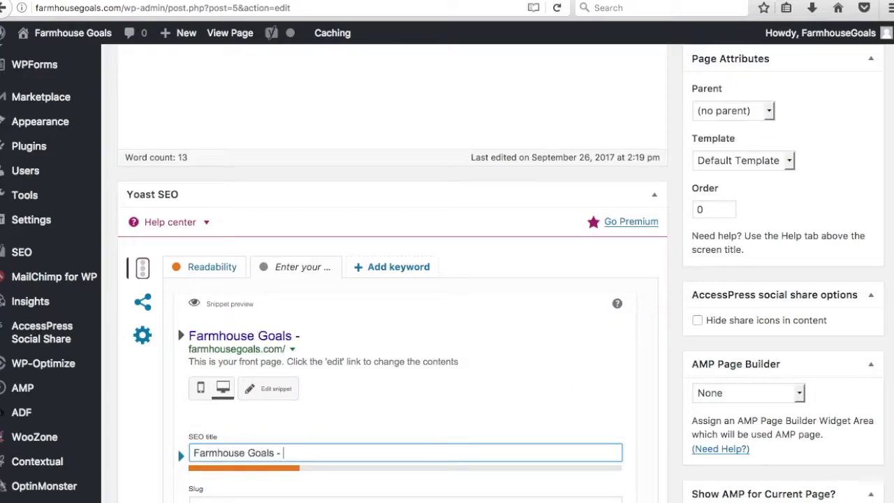
type("Best Fa")
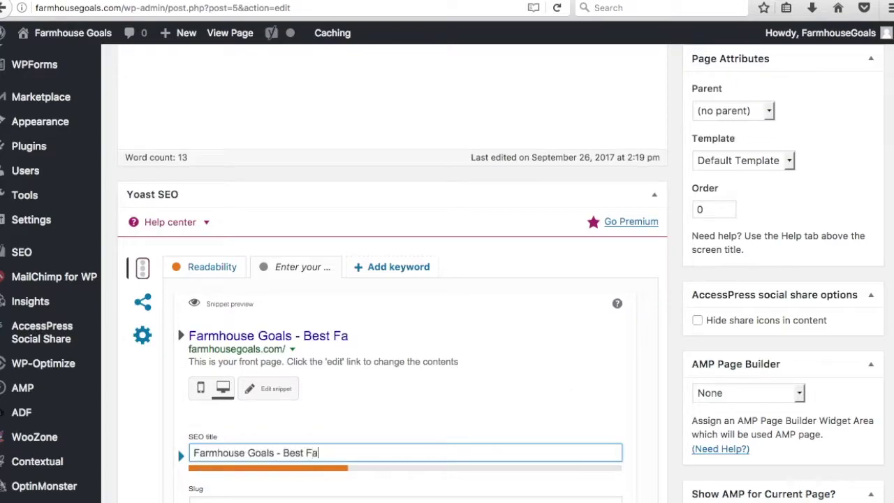
type("rmhouse Decor")
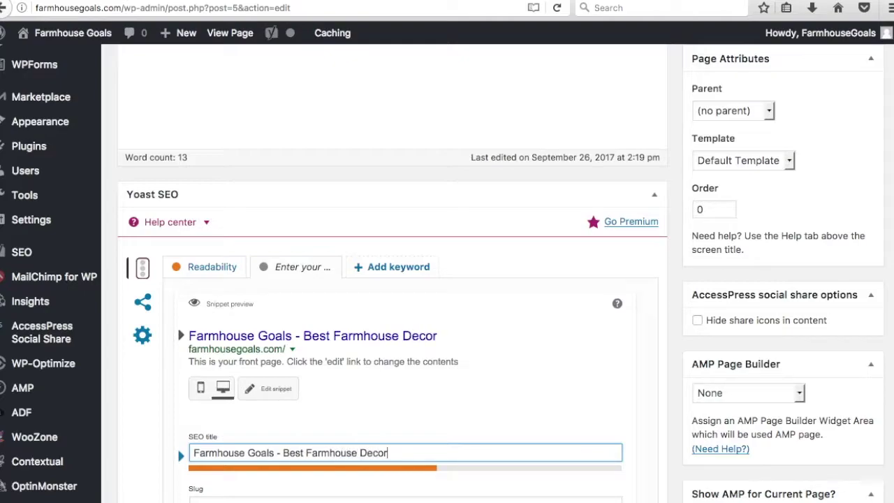
type(", Furniture, and More")
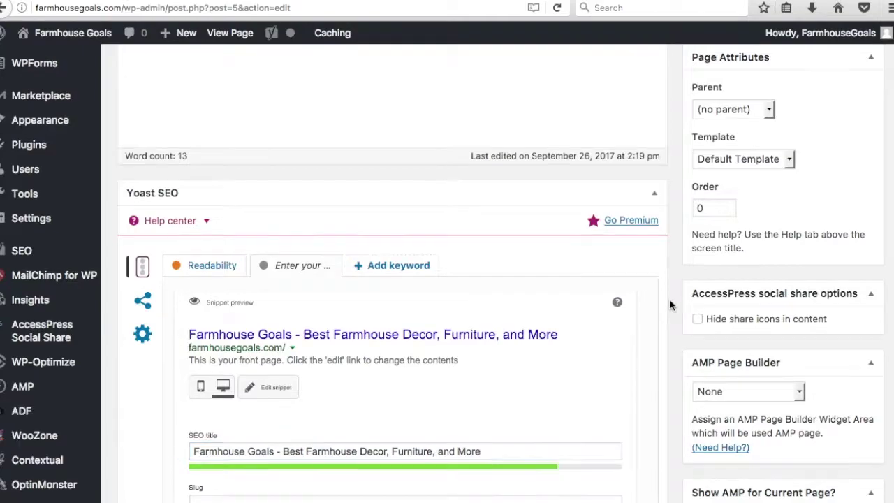
Step: Begin the home page's meta description with "Discover the best farmhouse home decor for your living room, bathroom, bedroom,"
scroll(668, 300, "down", 5)
left_click(255, 331)
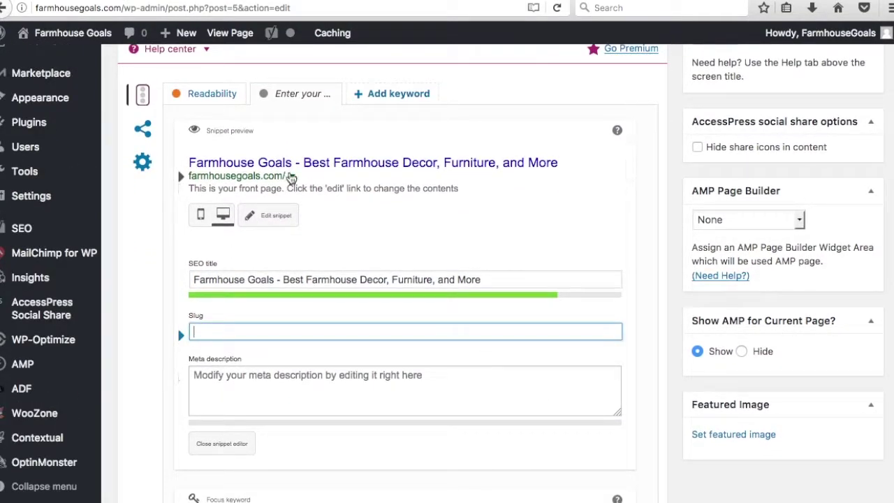
left_click(296, 366)
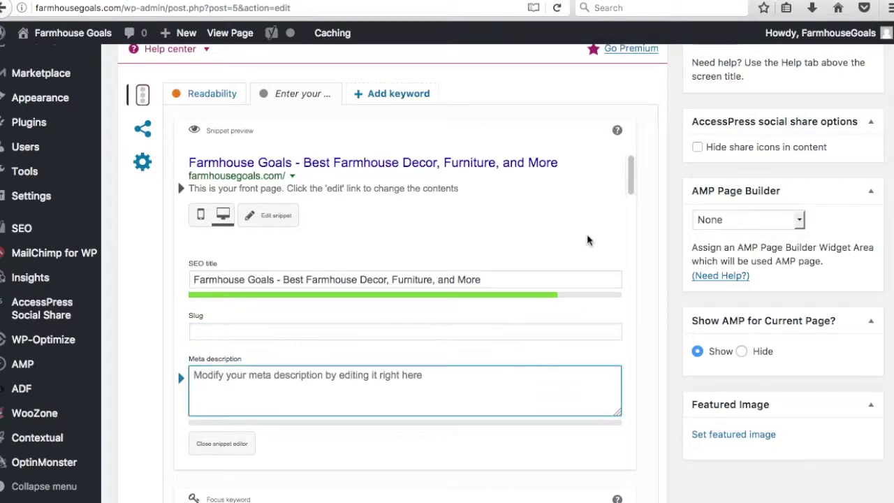
type("Discover")
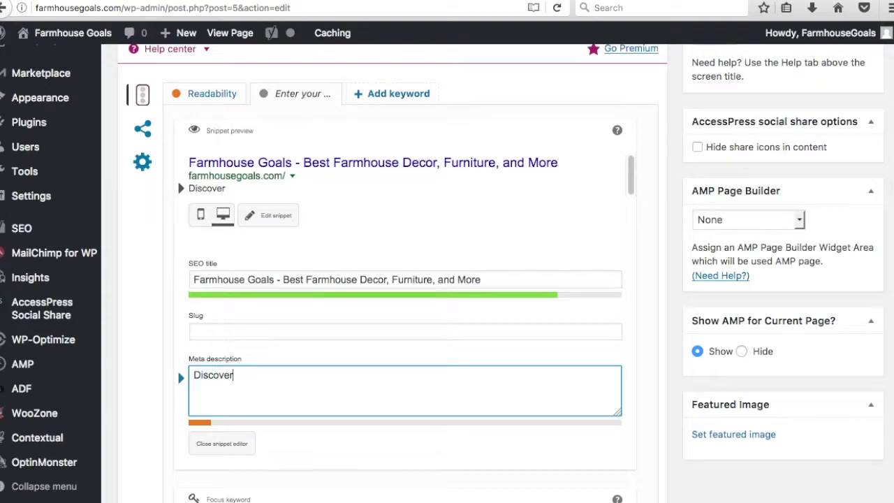
type(" the be")
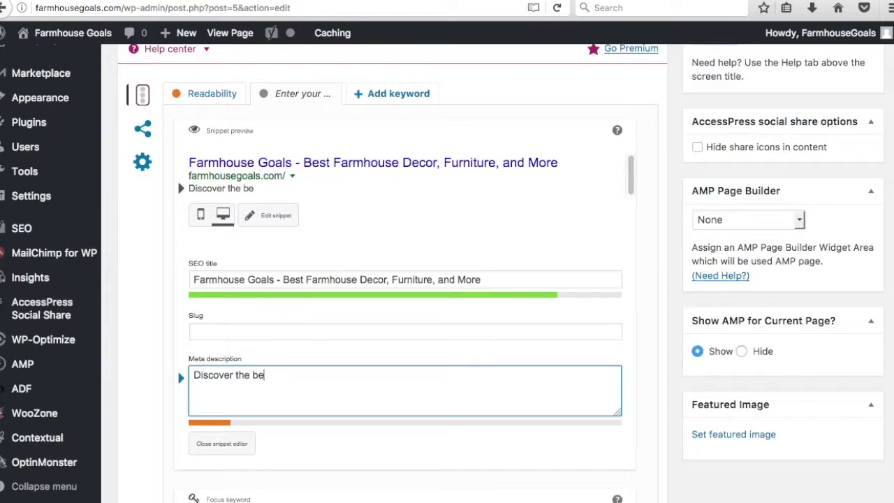
type("st farm")
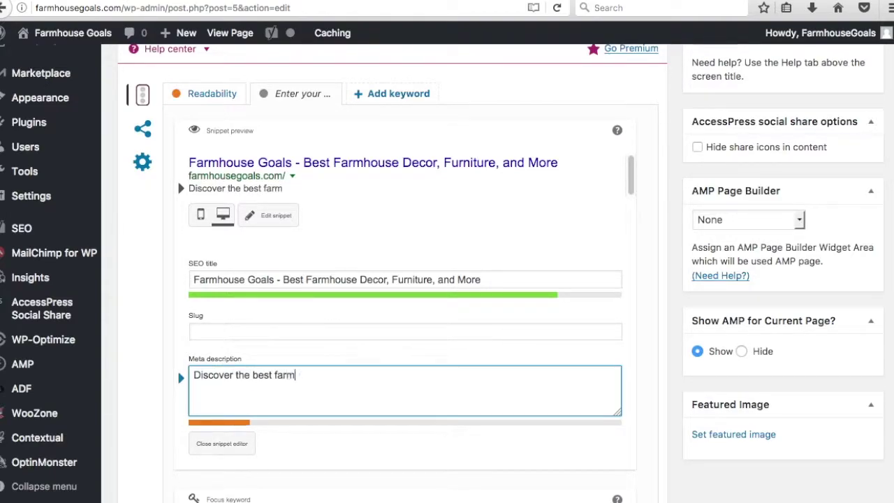
type("house home decor")
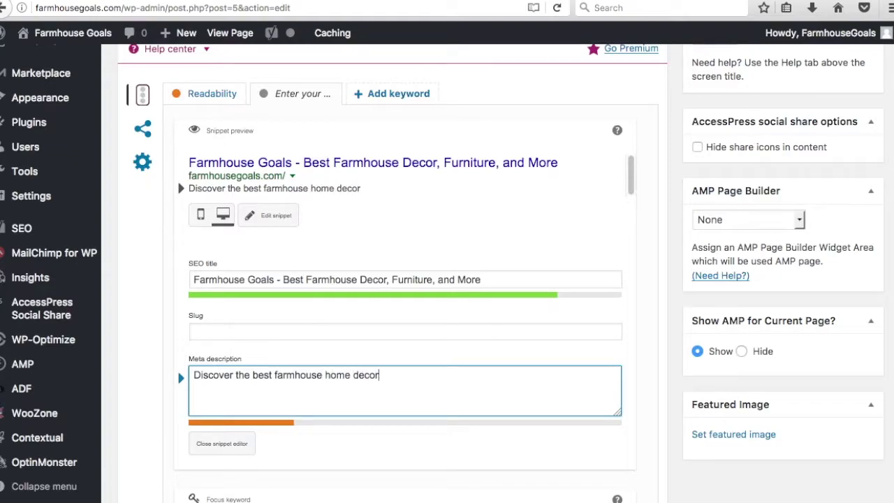
type(" for your livin r")
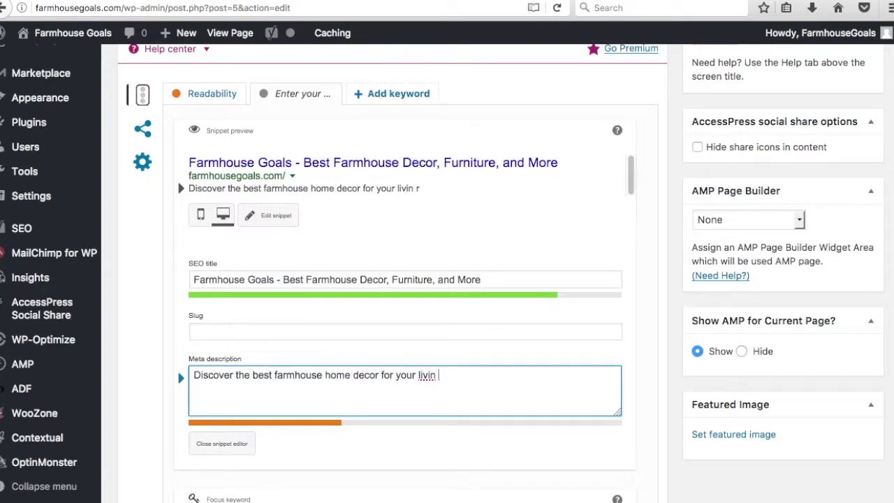
key("BackSpace")
type("g room")
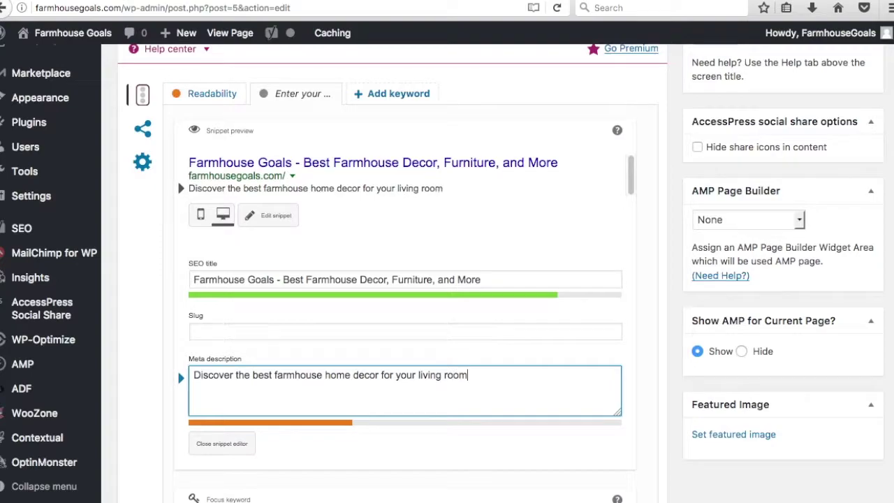
type(", bathroom, ")
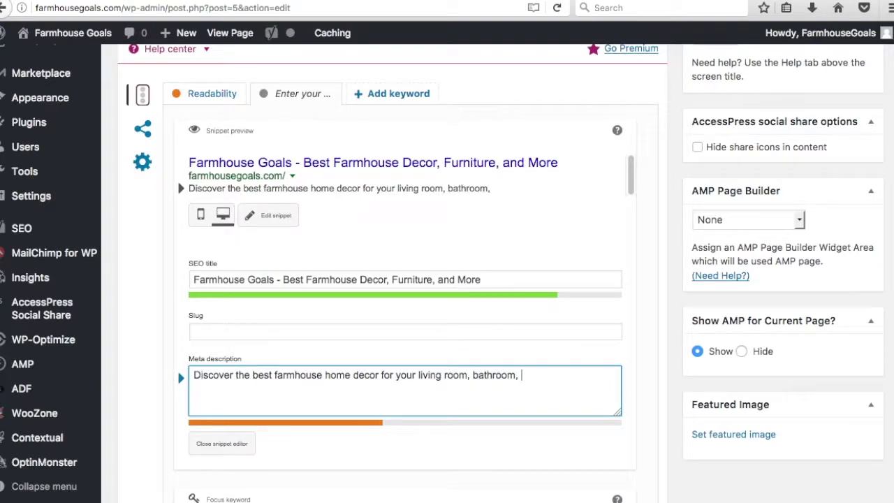
type("bedroom, o")
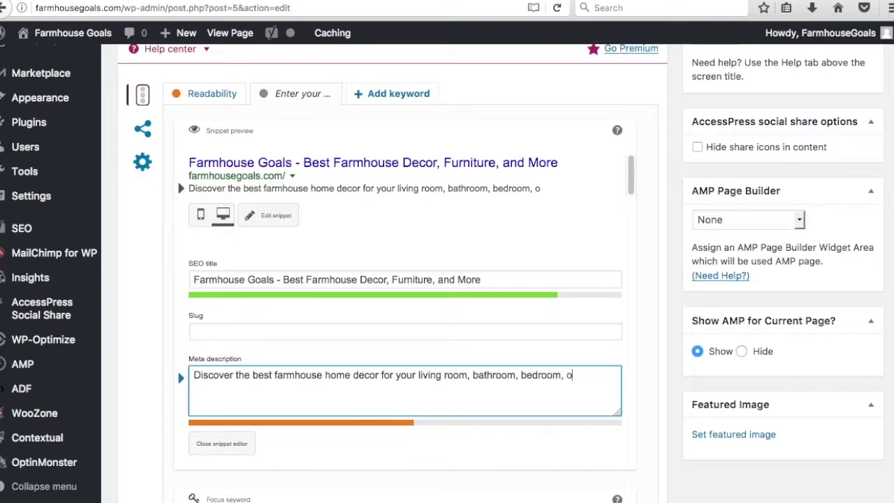
Step: Finish the meta description with "dining room, kitchen, and more. Find farmhouse furniture and decor today."
type("utdoo")
key("BackSpace")
key("BackSpace")
key("BackSpace")
key("BackSpace")
key("BackSpace")
key("BackSpace")
type("dining room, ki")
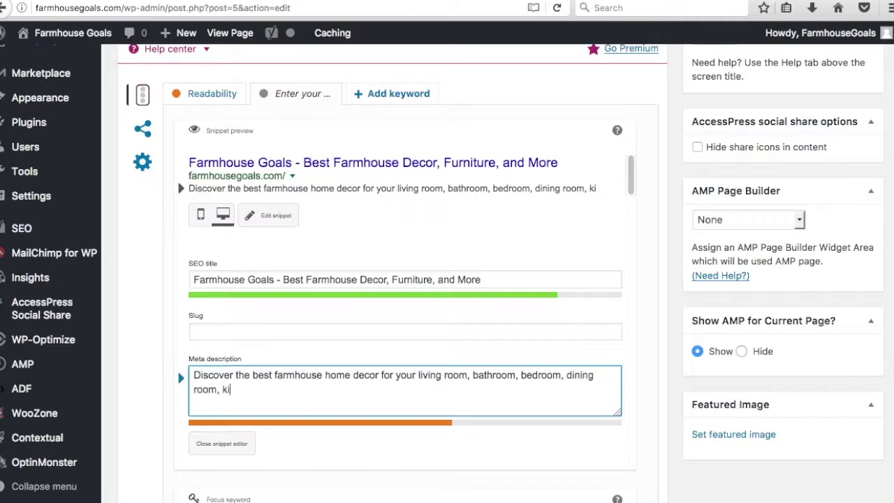
type("tchen, and more. F")
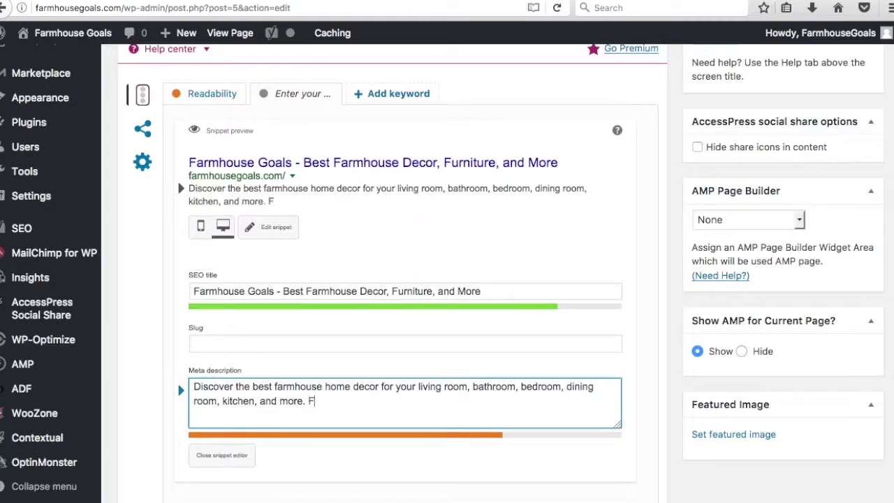
type("ind farmhouse")
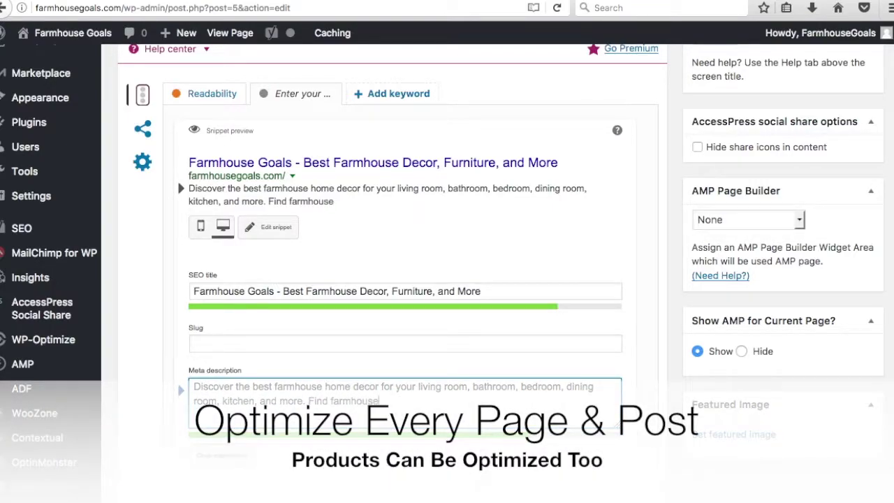
type(" furniture and decor today.")
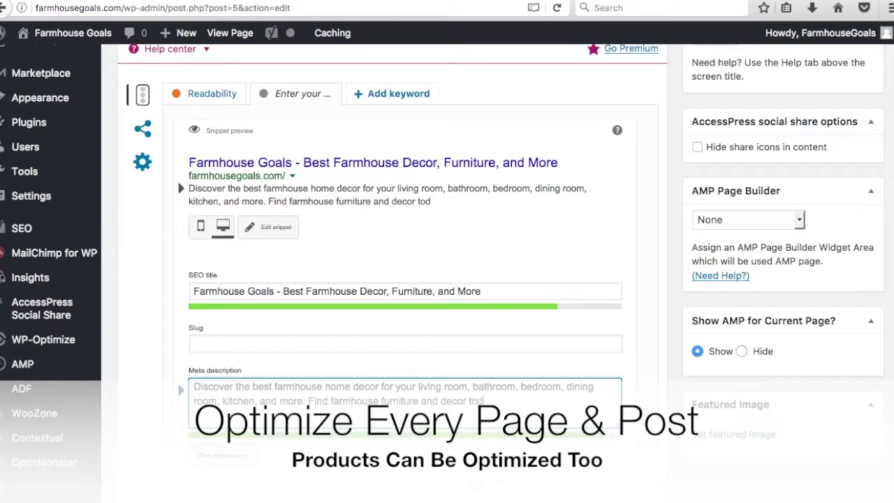
left_click(680, 335)
Step: Change the front page's title to "Home"
scroll(680, 335, "down", 5)
scroll(681, 336, "down", 3)
scroll(681, 336, "up", 15)
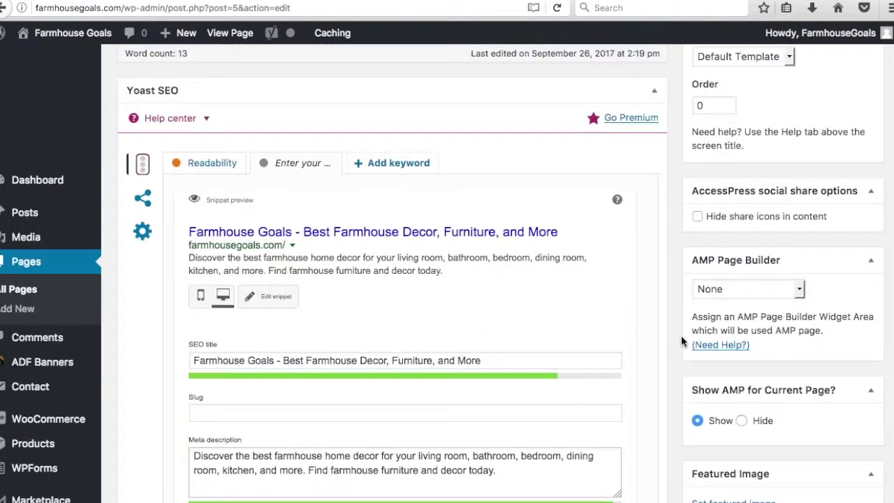
scroll(493, 351, "up", 1)
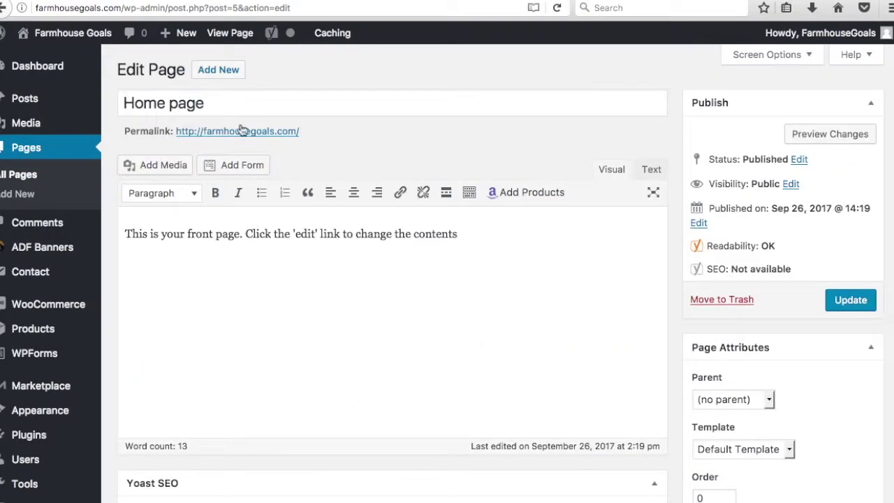
left_click_drag(209, 103, 315, 74)
type("Home")
Step: Replace the page's body text with "Homepage text goes here - Welcome to Farmhouse Decor." and update the page
left_click(650, 170)
left_click_drag(525, 227, 124, 220)
type("Homepage text goe")
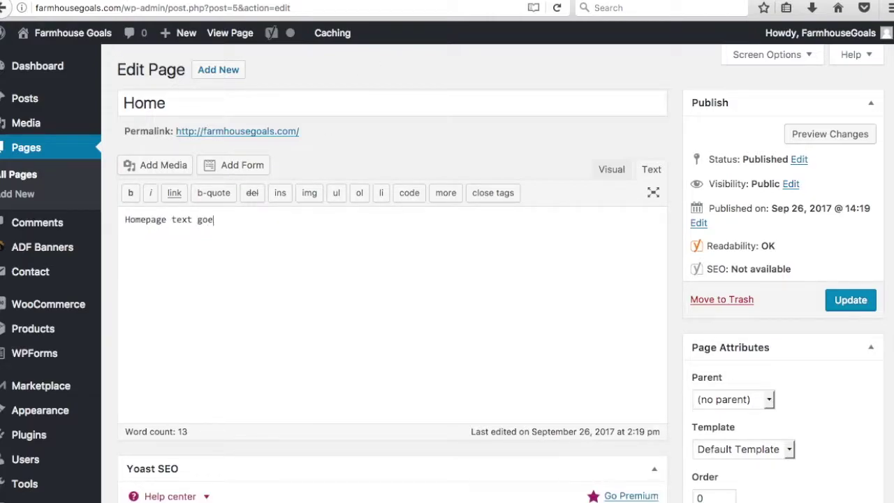
type("s here - Welcome to Farmhouse Decor.")
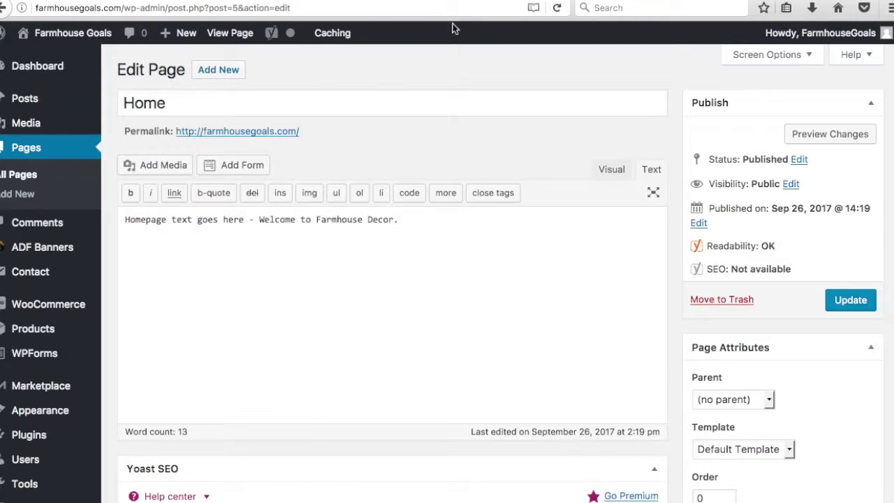
left_click(850, 300)
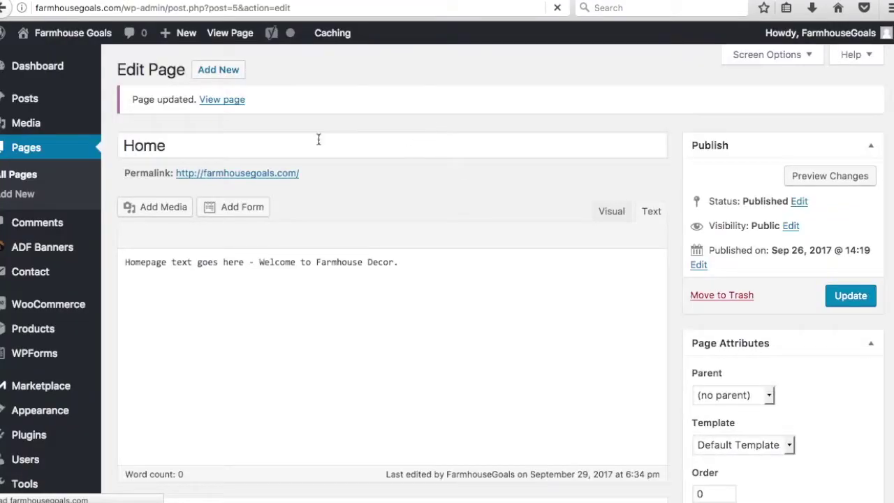
right_click(232, 100)
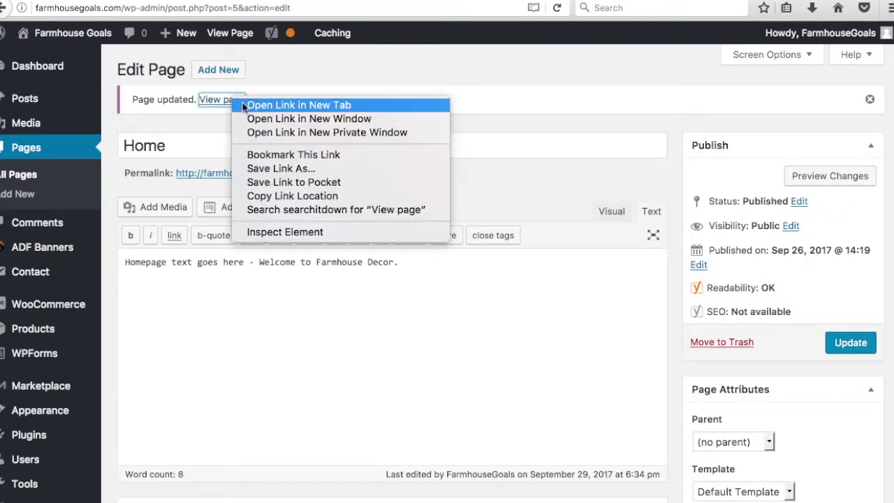
left_click(203, 247)
Step: Return to Yoast's Titles & Metas settings and view the title separator and homepage sections
scroll(167, 333, "down", 3)
mouse_move(68, 431)
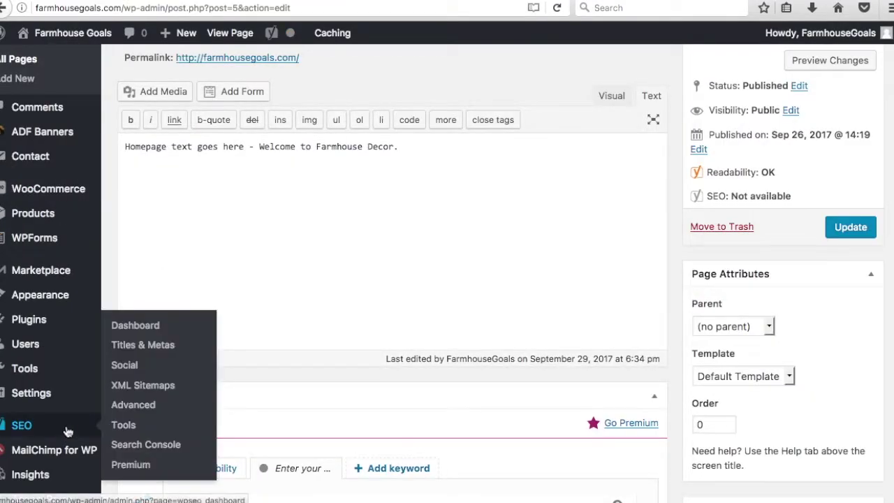
left_click(143, 346)
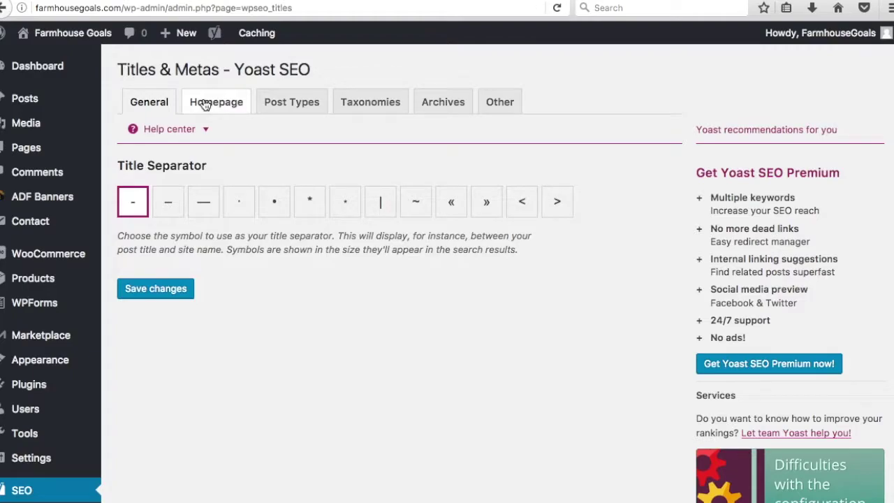
left_click(205, 104)
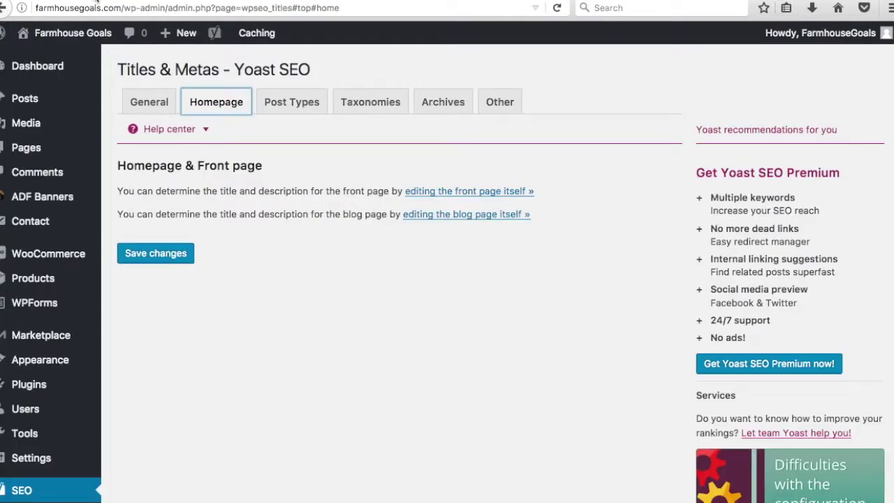
Step: Open the Post Types section and examine the title, page, separator and site name variables in the posts title template
left_click(292, 103)
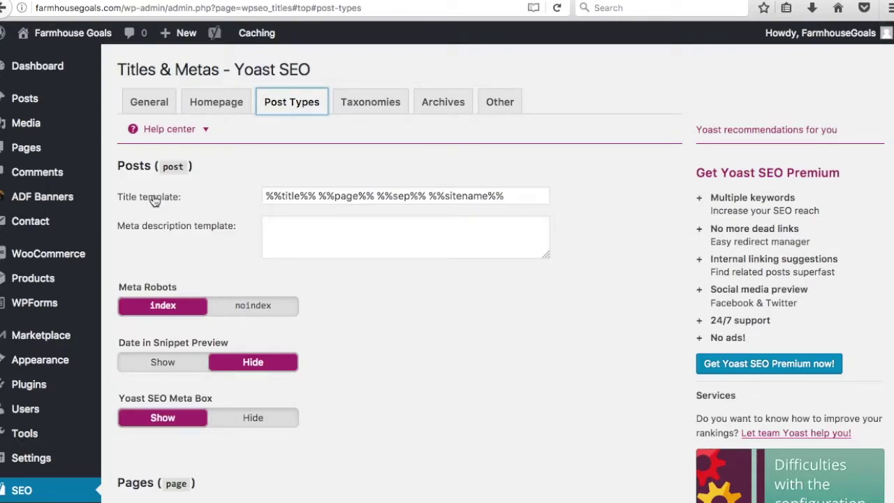
left_click_drag(378, 197, 504, 197)
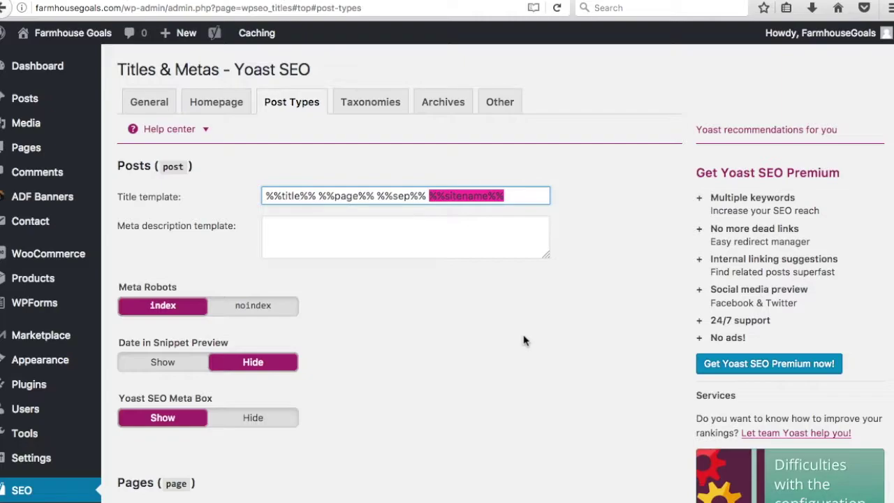
left_click(396, 197)
left_click_drag(266, 196, 369, 196)
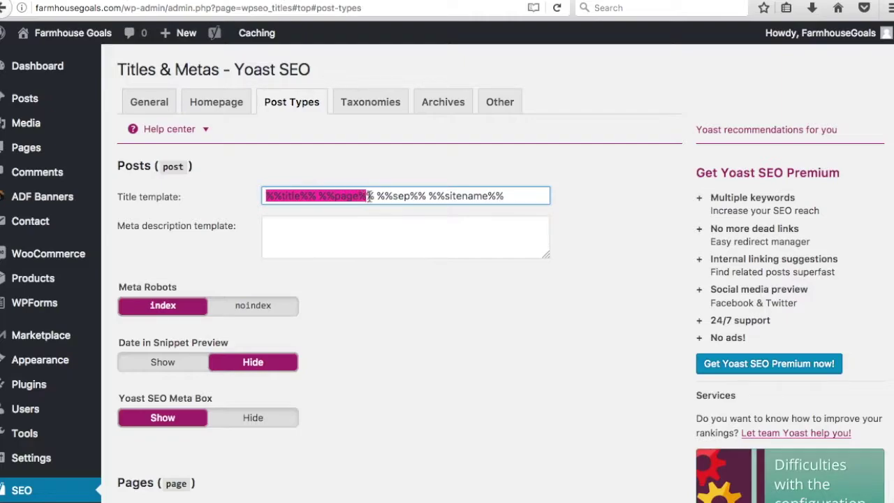
left_click(375, 195)
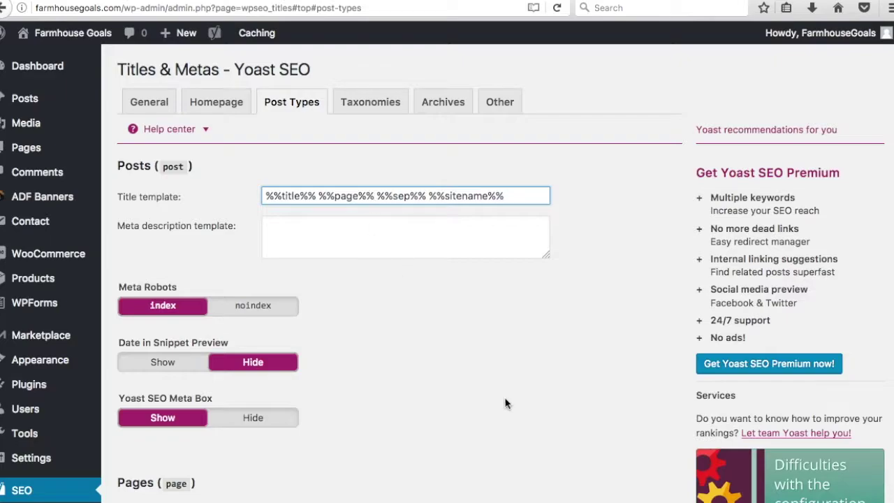
Step: Review the page, custom post type archive and product templates and save the Post Types settings
scroll(505, 403, "down", 3)
left_click(543, 399)
scroll(549, 391, "down", 3)
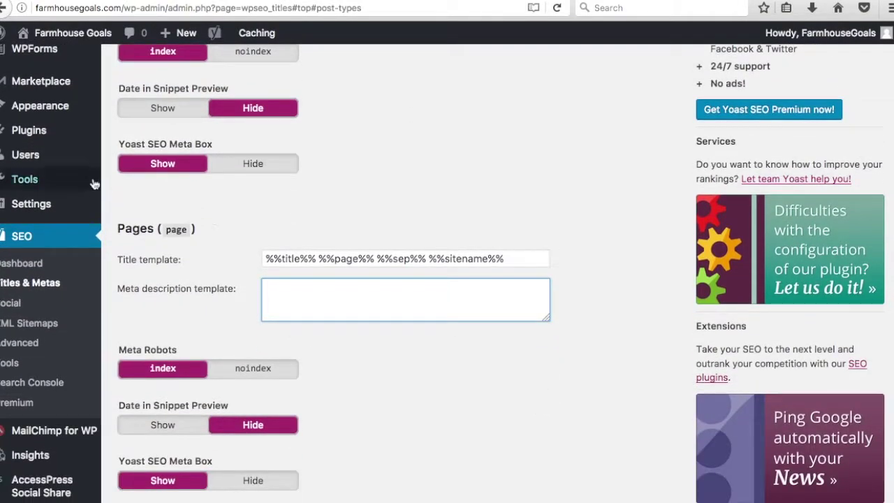
scroll(451, 328, "down", 15)
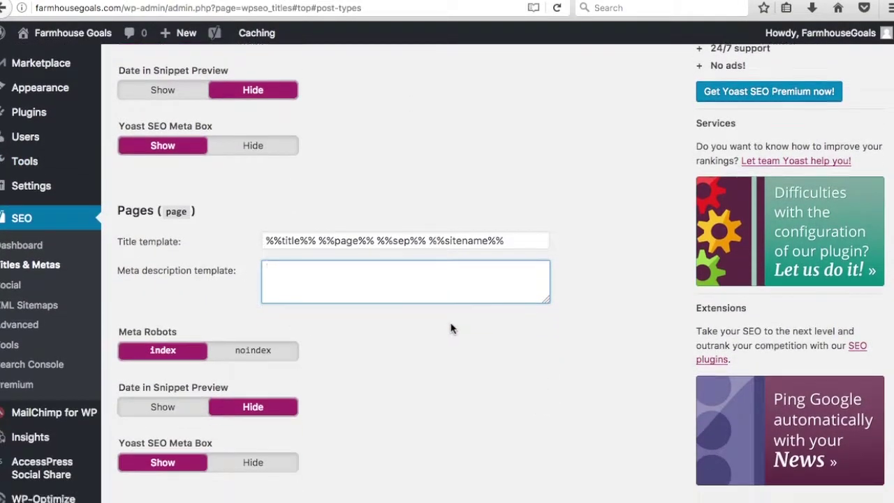
scroll(514, 336, "down", 10)
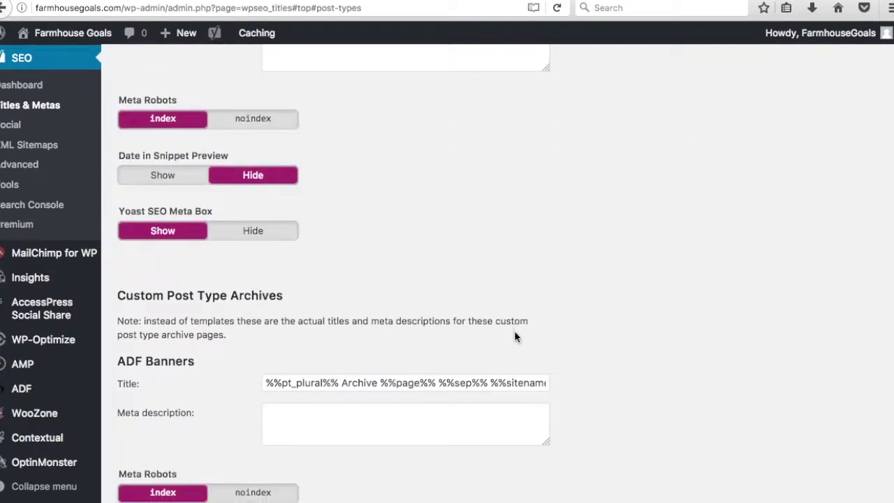
scroll(637, 358, "down", 6)
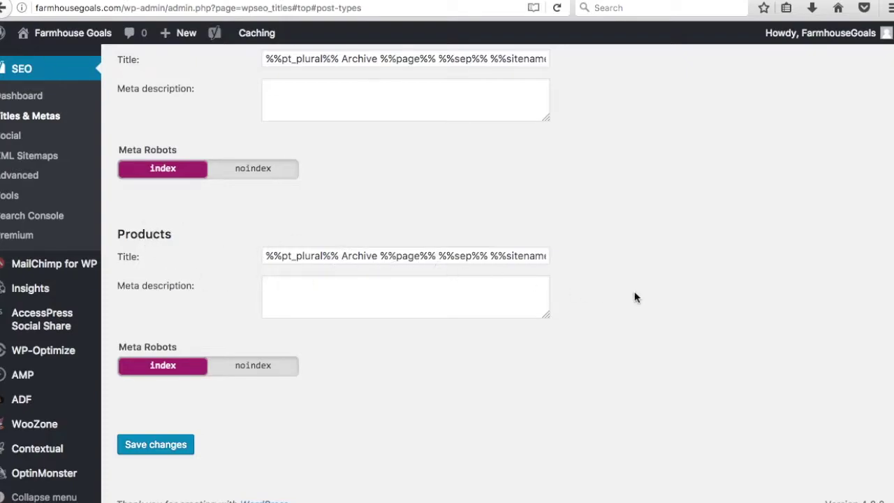
scroll(637, 299, "up", 10)
scroll(639, 308, "down", 10)
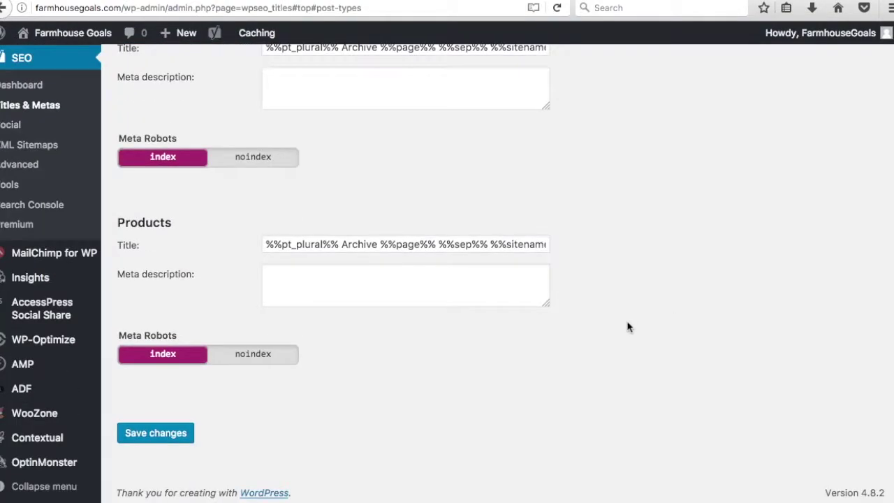
left_click(157, 432)
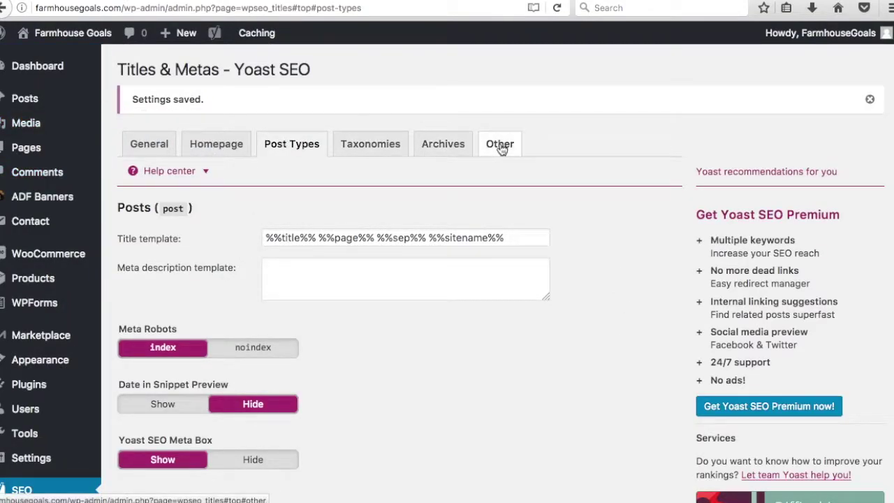
Step: Open Yoast's XML Sitemaps settings
scroll(612, 190, "down", 10)
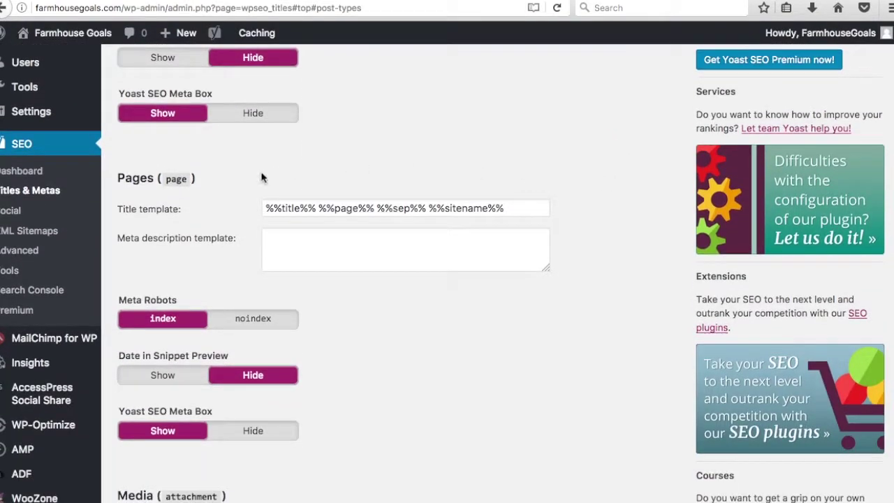
left_click(42, 236)
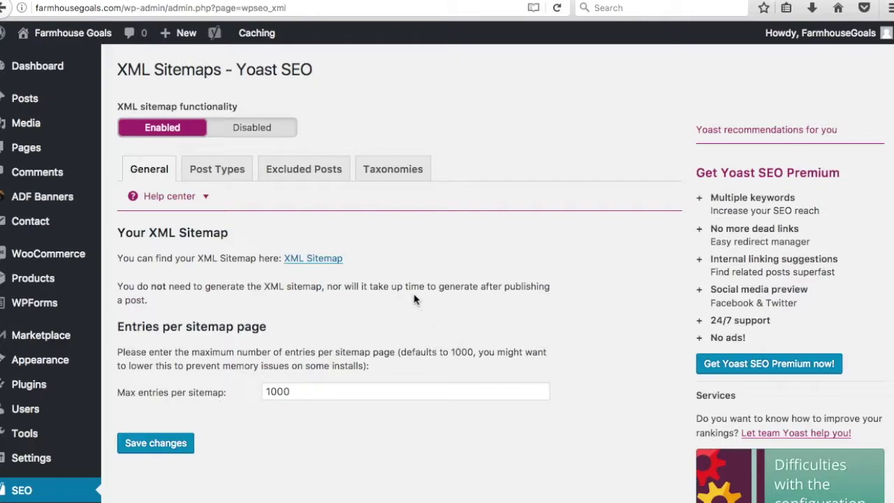
Step: Include media attachments in the sitemap through the post types sitemap settings and save the changes
left_click(225, 173)
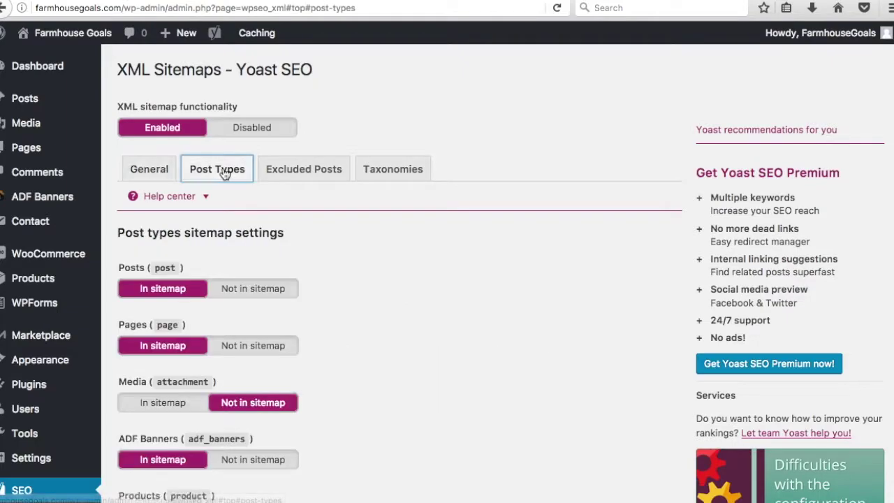
scroll(329, 235, "down", 2)
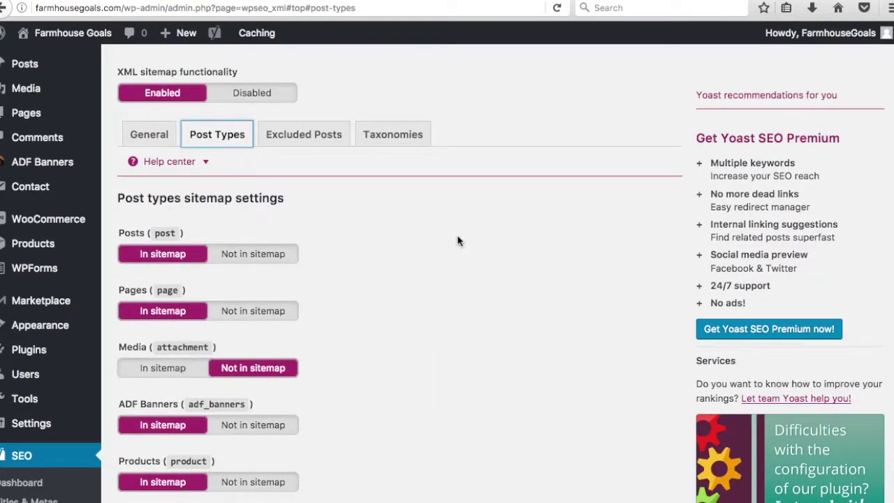
scroll(457, 241, "down", 3)
left_click(173, 278)
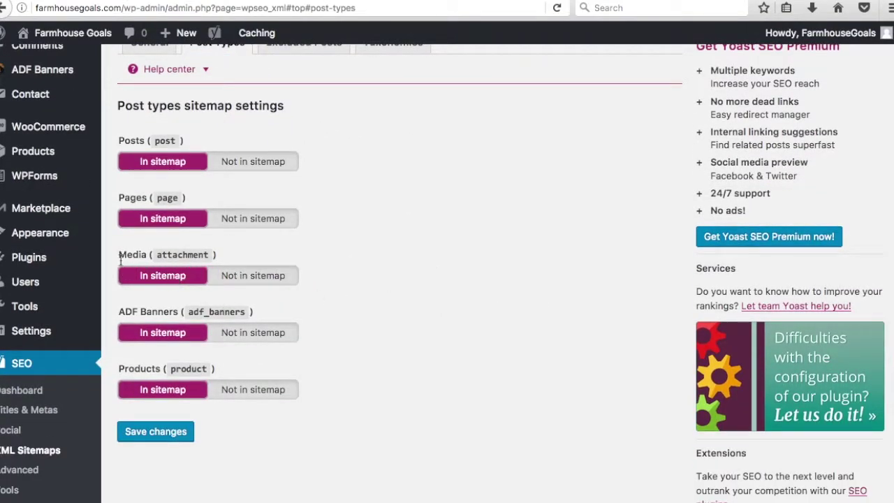
scroll(361, 288, "up", 4)
scroll(359, 293, "down", 4)
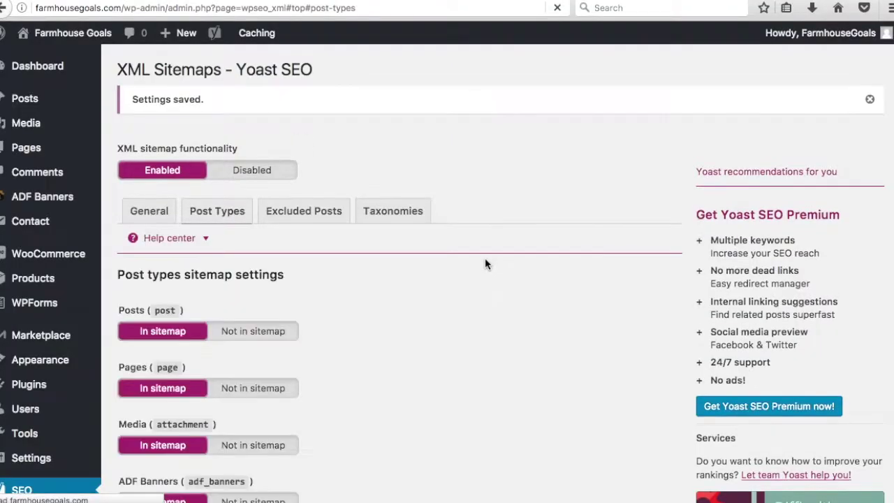
Step: Review the taxonomies and excluded posts sitemap settings and open the site's generated XML sitemap
left_click(402, 217)
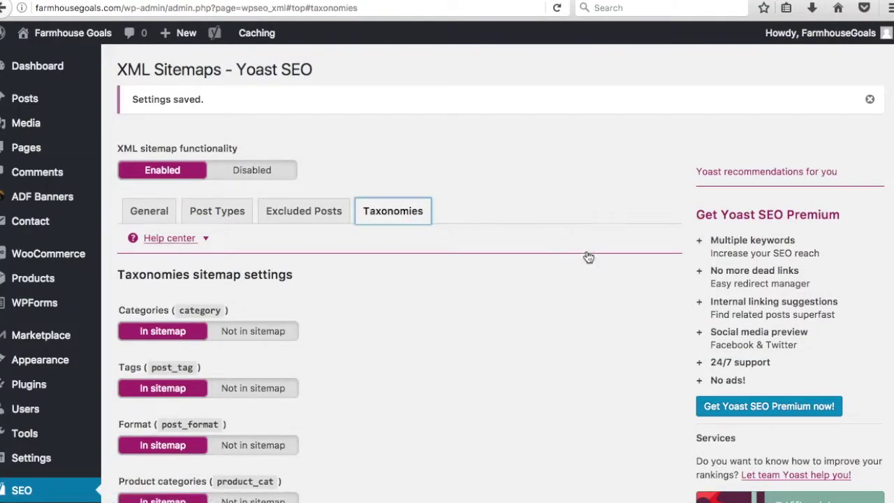
scroll(587, 253, "down", 5)
scroll(590, 253, "up", 5)
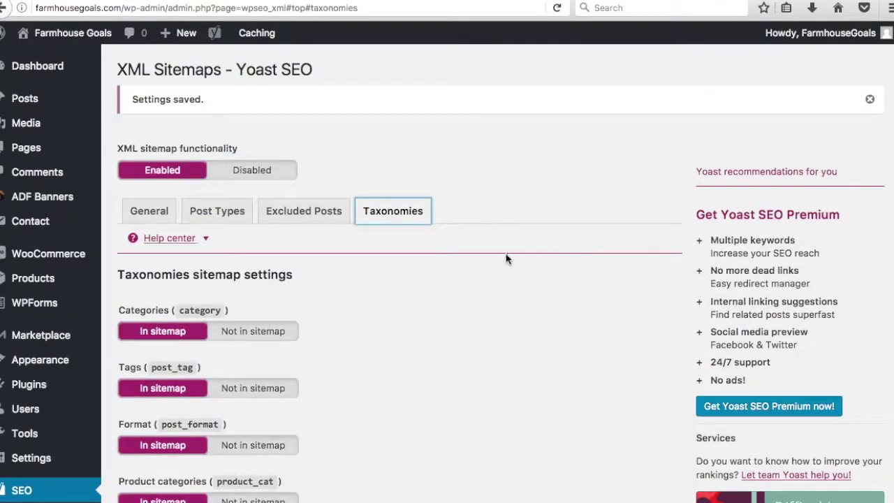
left_click(304, 211)
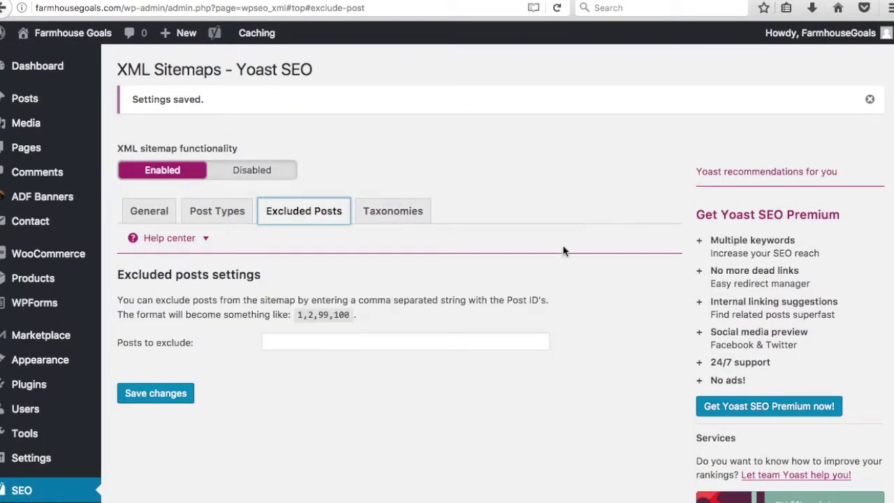
left_click(165, 212)
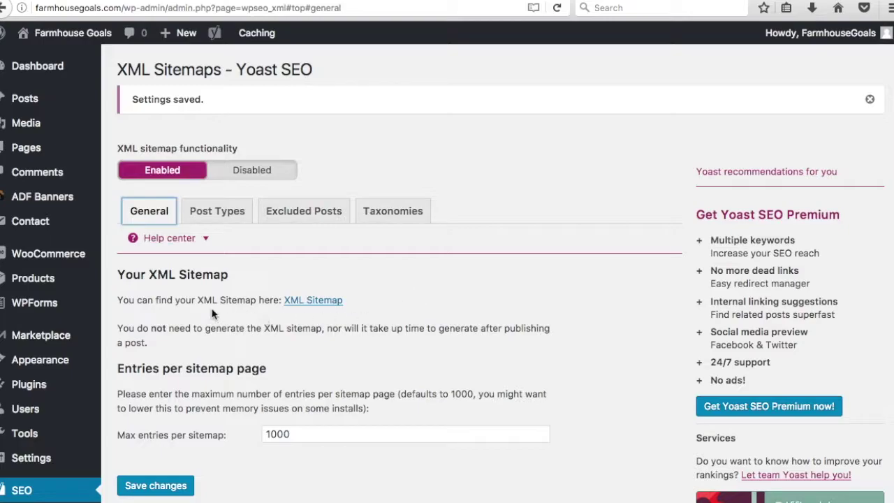
left_click(313, 300)
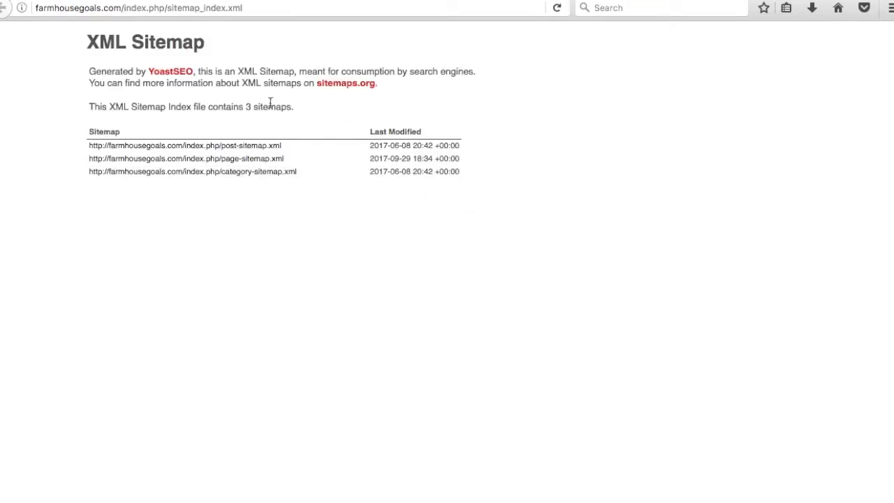
left_click(275, 6)
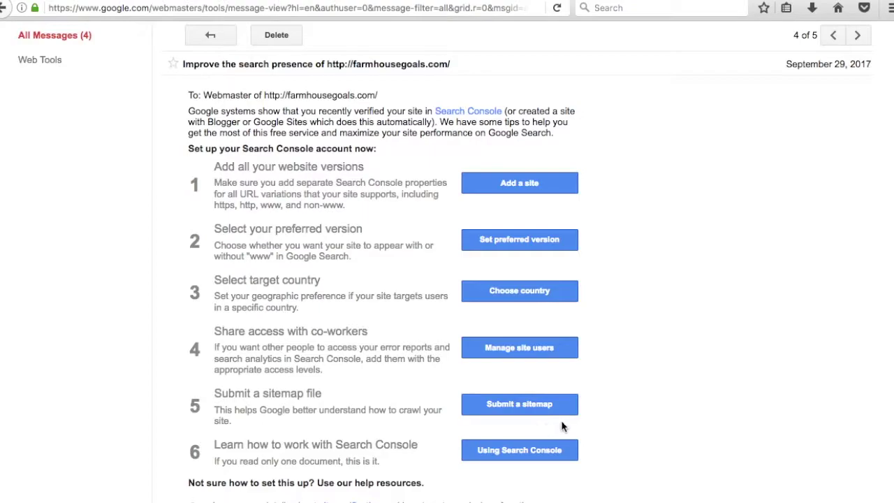
left_click(537, 405)
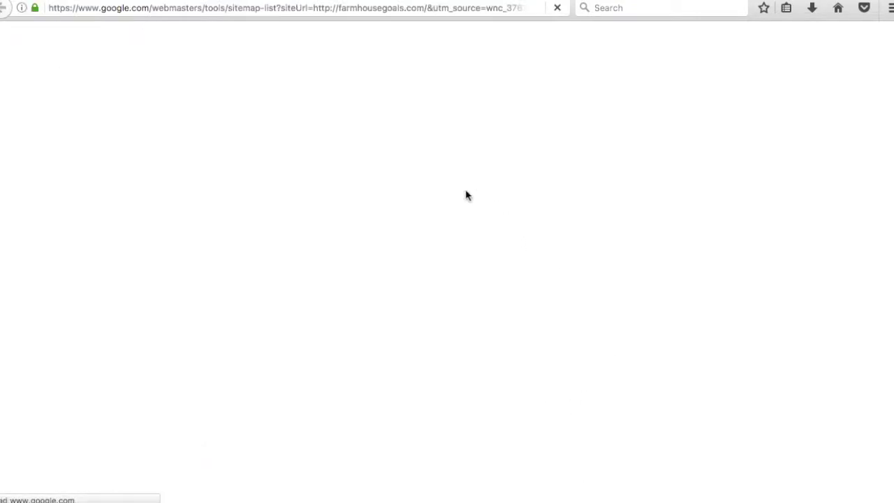
key("super+Left")
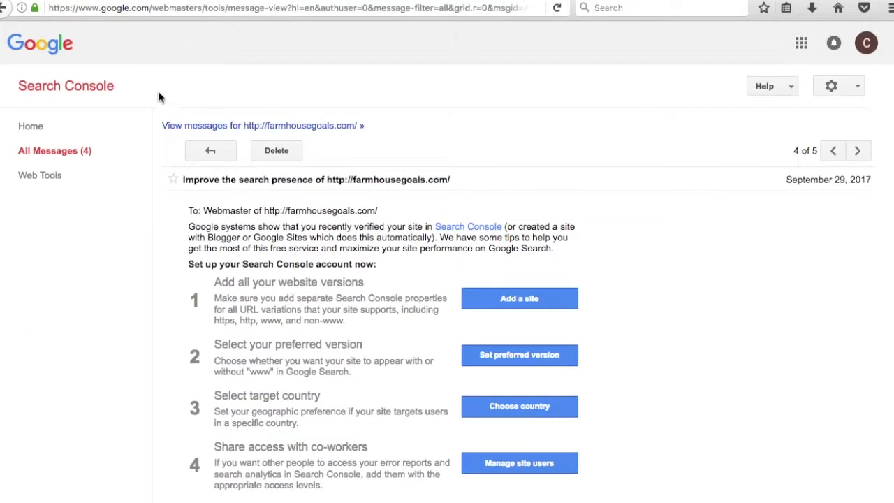
left_click(86, 83)
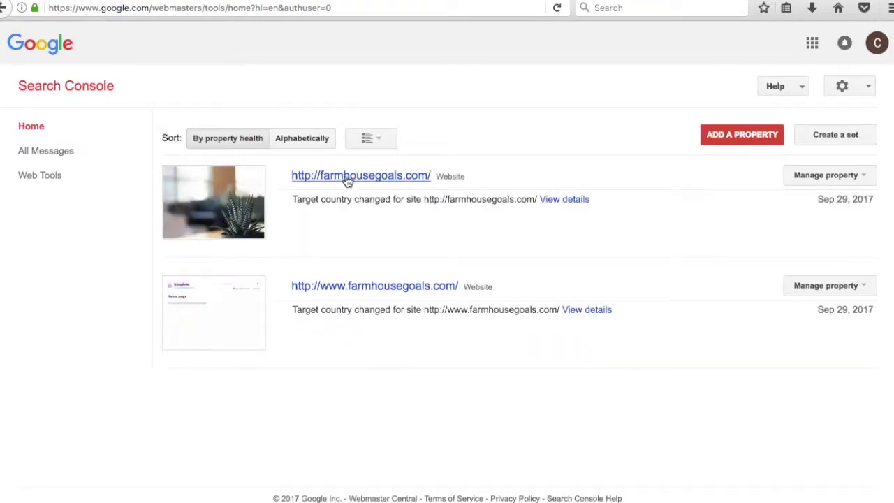
left_click(347, 178)
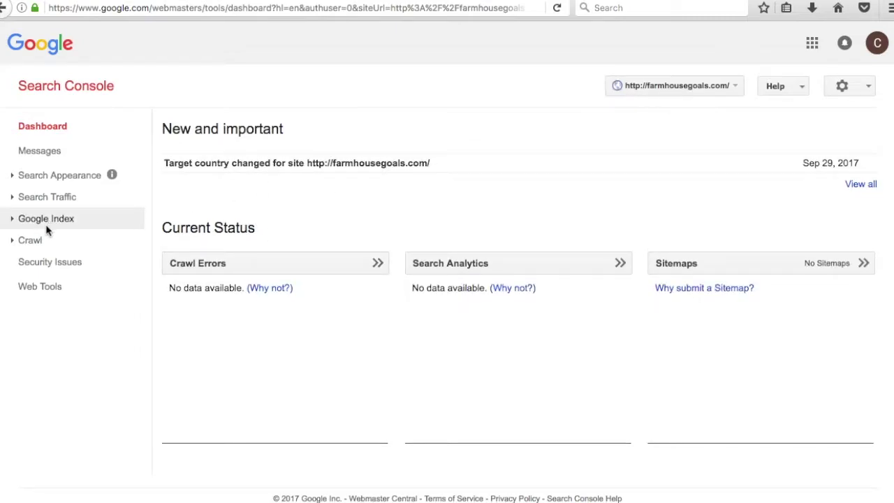
left_click(734, 271)
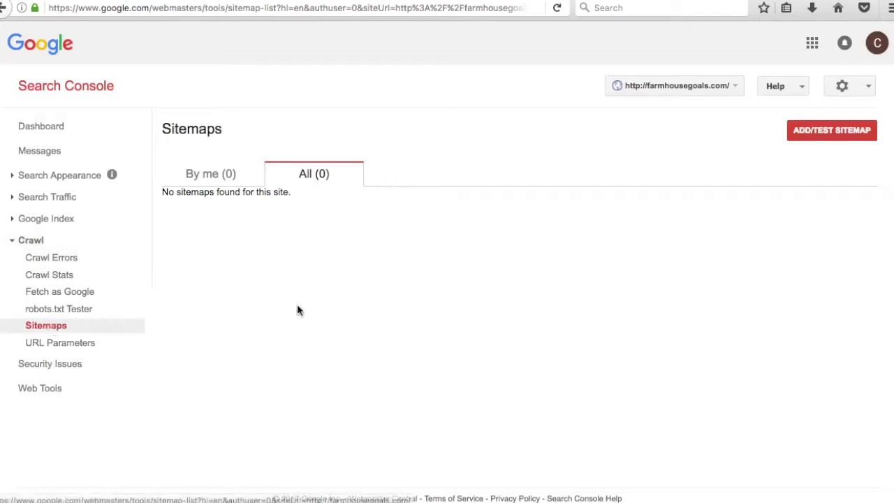
Step: Copy the path index.php/sitemap_index.xml from the address of the open XML sitemap page
left_click(847, 137)
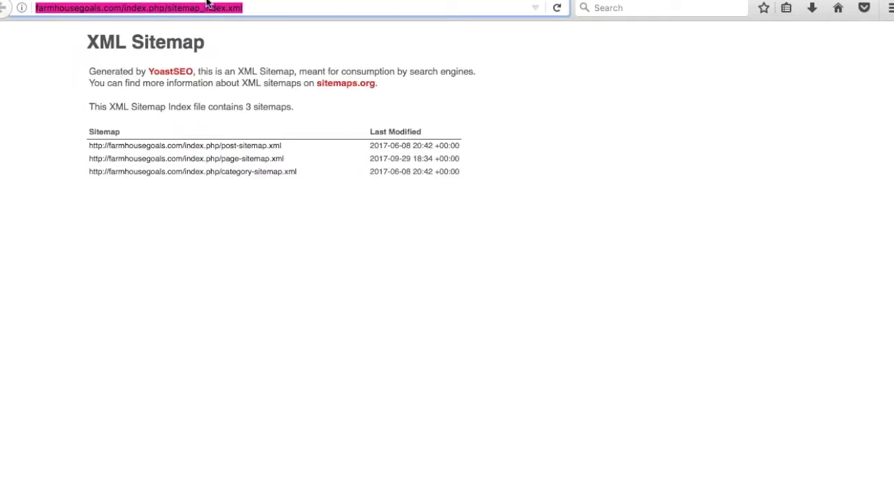
left_click(255, 8)
left_click_drag(256, 8, 189, 8)
key("Right")
left_click(124, 7, "shift")
key("super+c")
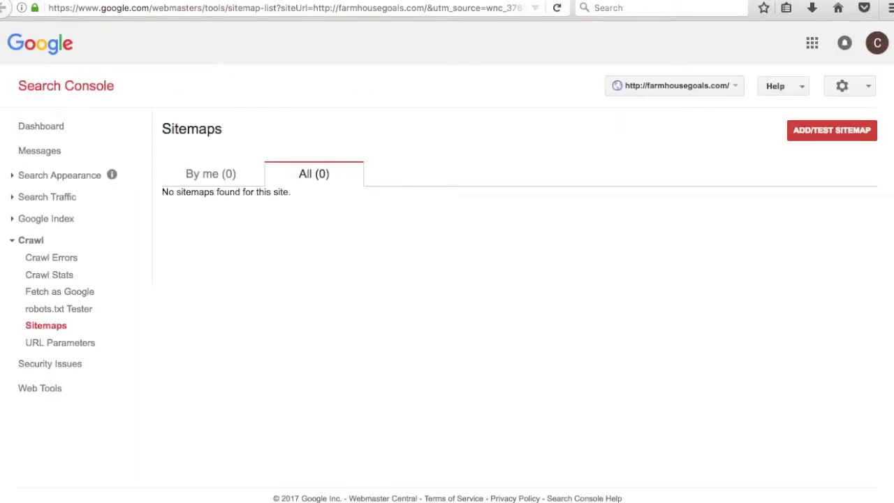
Step: Test the sitemap index.php/sitemap_index.xml in Search Console, review its error details and close the test
left_click(831, 130)
left_click(831, 184)
key("super+v")
left_click_drag(796, 183, 872, 187)
left_click(849, 183)
triple_click(819, 183)
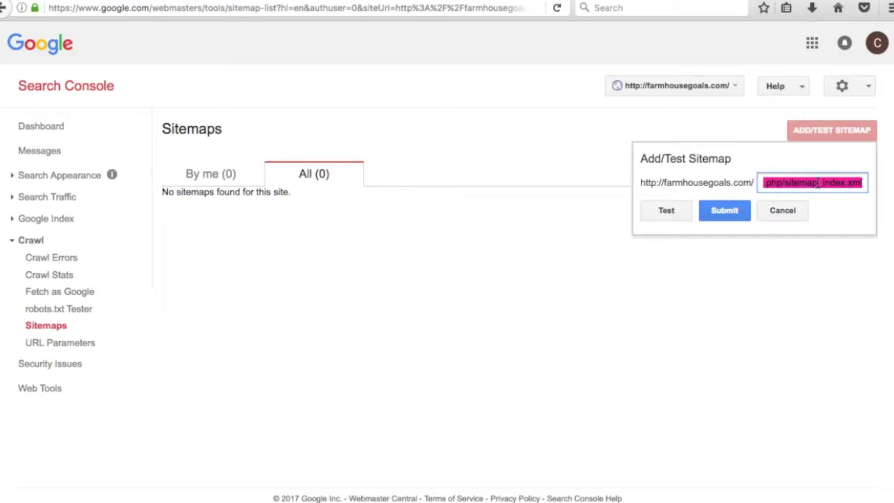
left_click(673, 209)
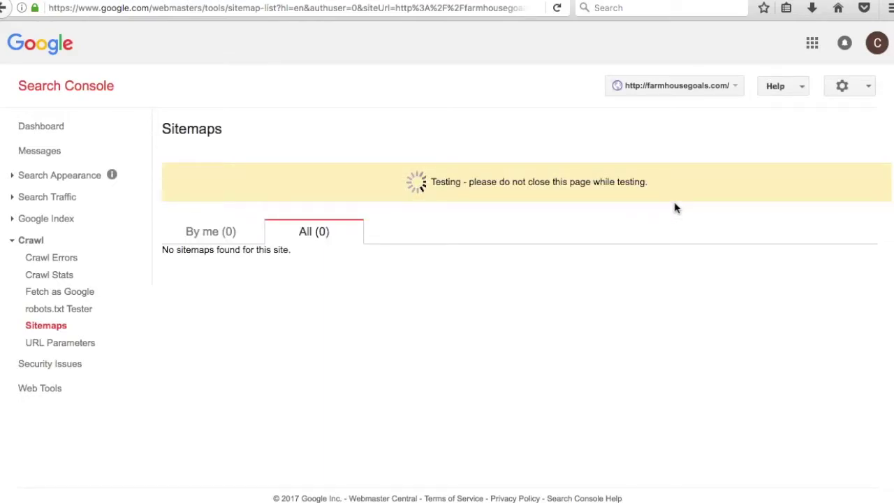
left_click(562, 183)
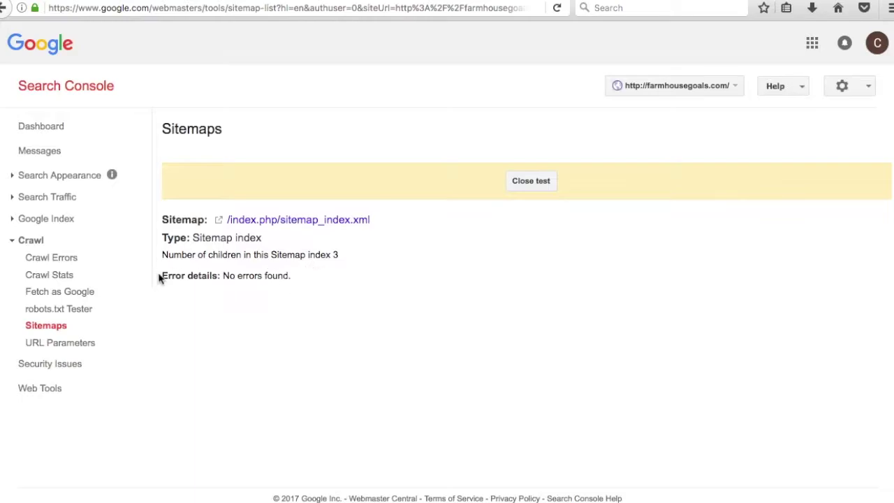
left_click_drag(162, 277, 289, 272)
left_click(540, 182)
Step: Submit index.php/sitemap_index.xml as the property's sitemap, refresh the Sitemaps report and open the list of properties
left_click(852, 138)
left_click(805, 180)
key("super+v")
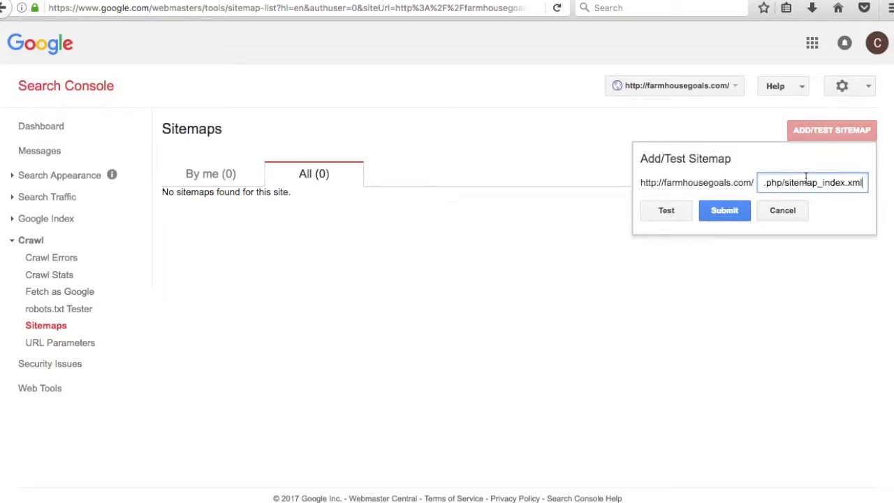
left_click(729, 213)
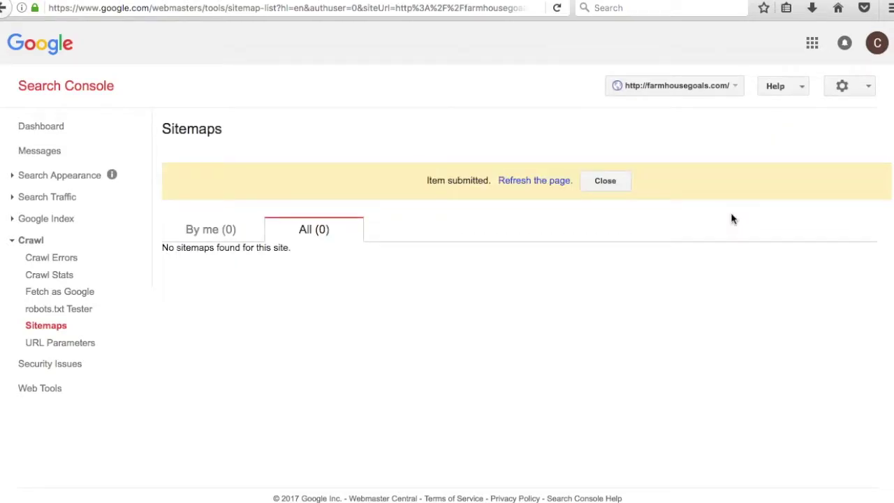
left_click(529, 181)
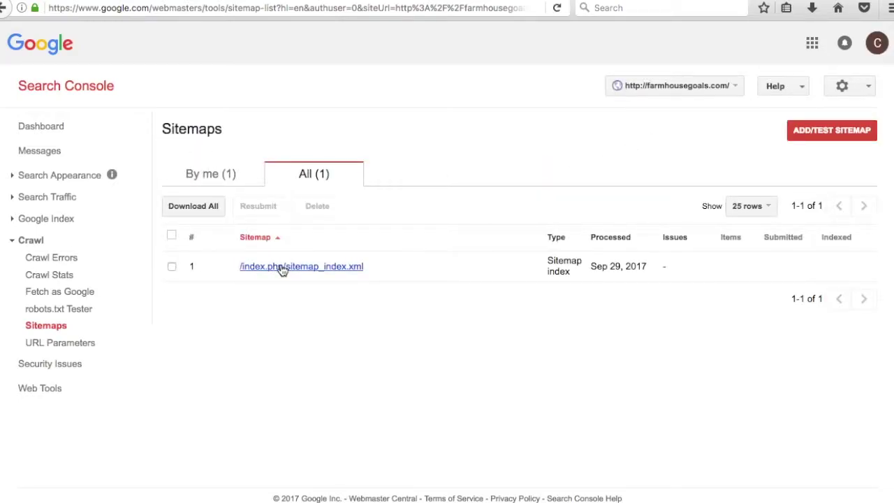
left_click(705, 85)
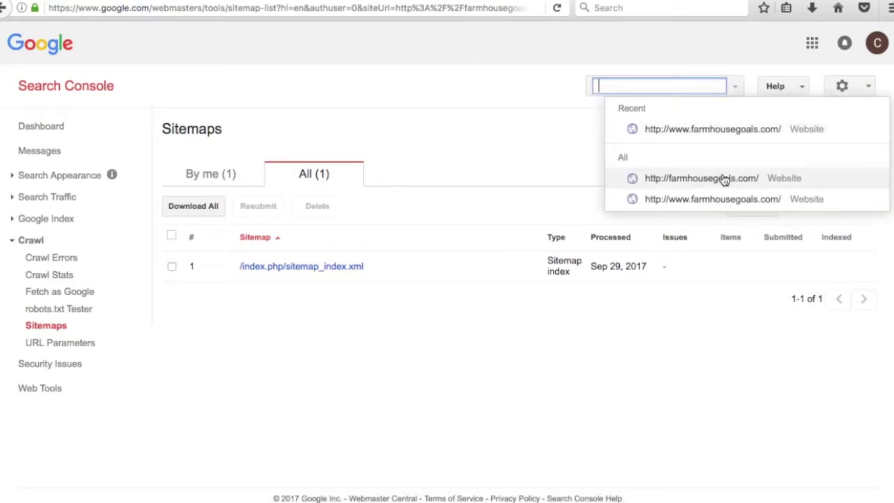
left_click(533, 133)
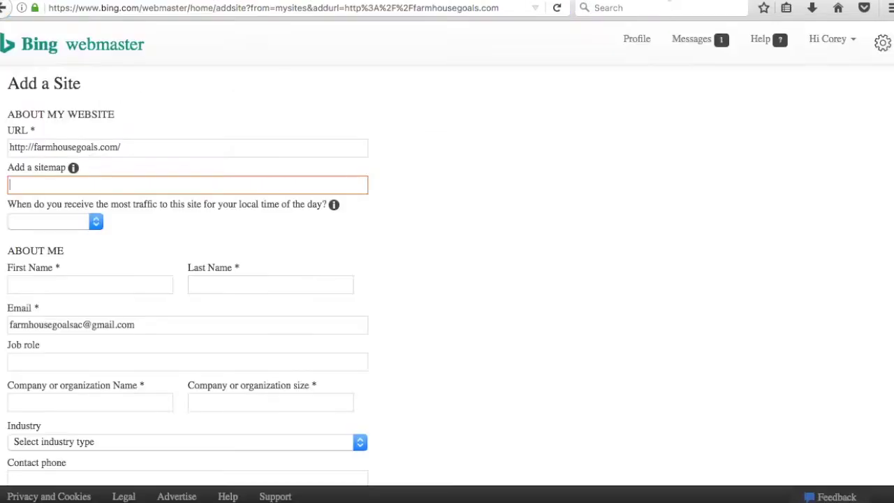
type("http://farmhousegoals.com/index.php/sitemap_index.xml")
key("Tab")
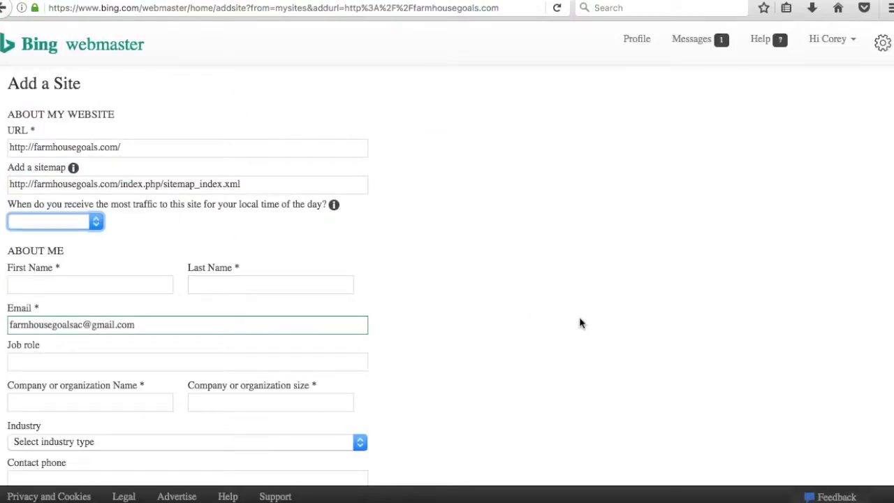
left_click(102, 222)
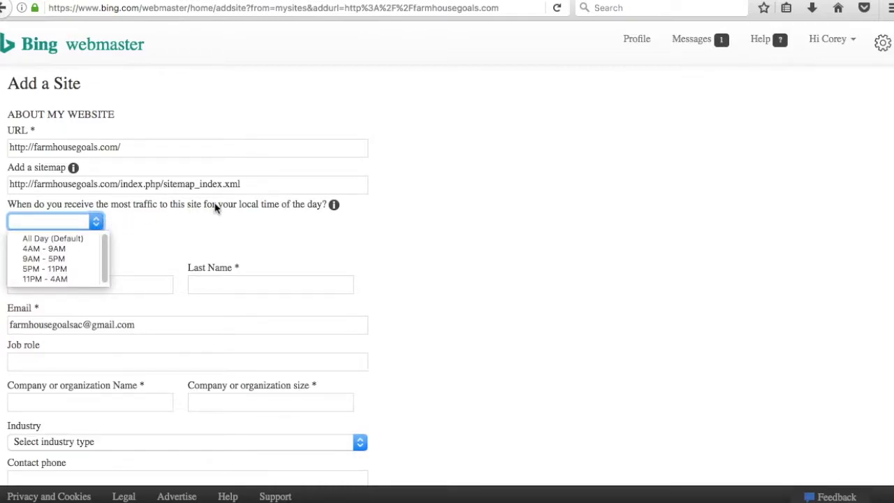
left_click(70, 240)
Step: Fill in the site owner's first and last name in the About Me section
left_click(505, 237)
scroll(125, 264, "down", 1)
left_click(127, 254)
left_click(270, 249)
type("W")
key("Tab")
key("Tab")
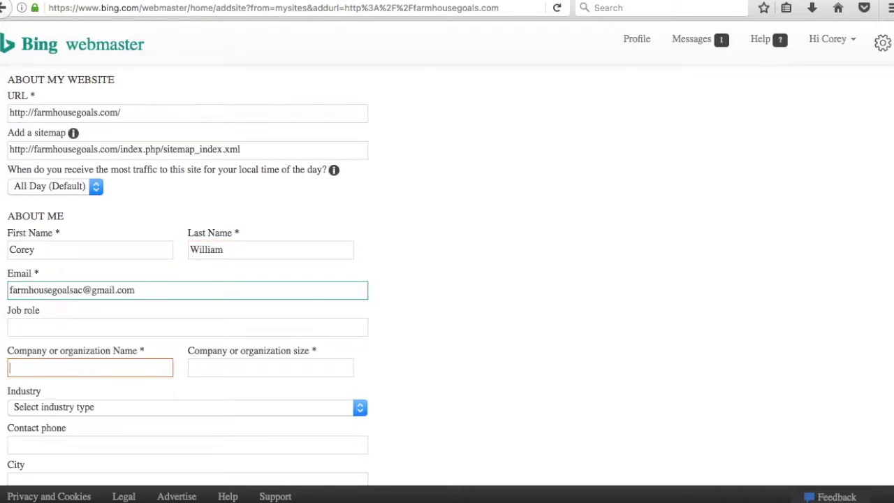
Step: Enter Surfside PPC as the company name and farmhousegoals.com as the company size
scroll(439, 273, "down", 5)
type("Surfside PPC")
key("Tab")
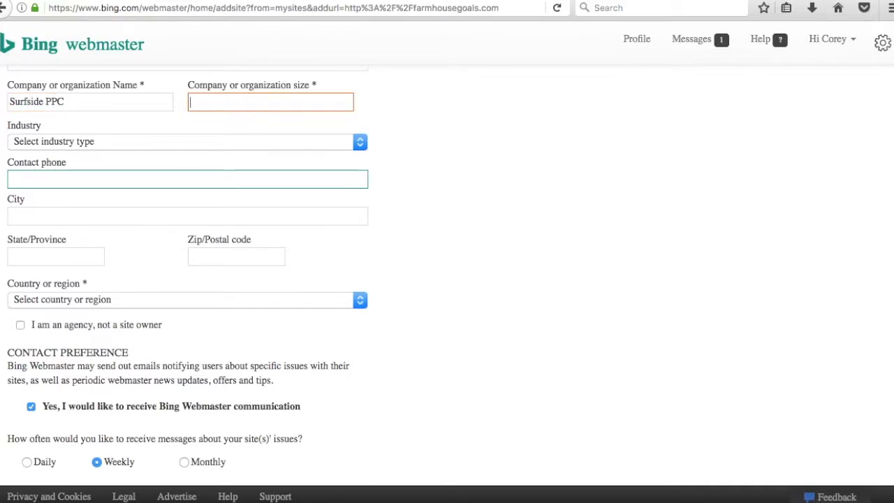
type("farmhousegoals.c")
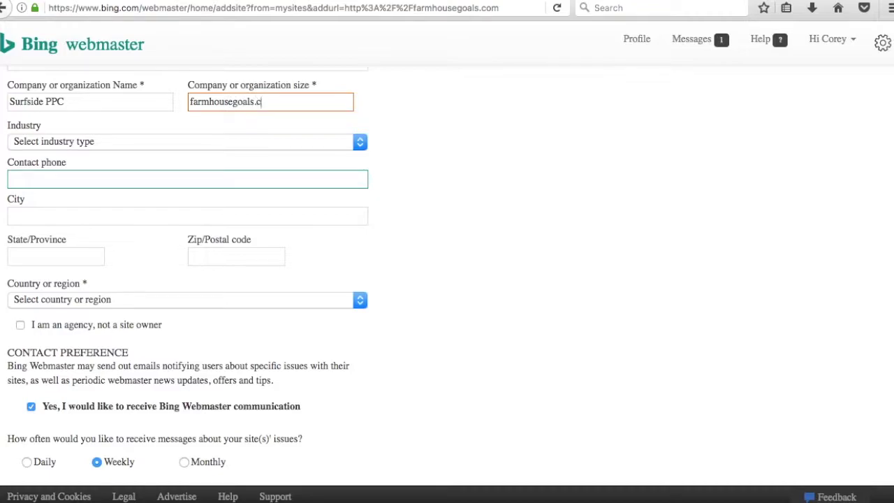
type("om")
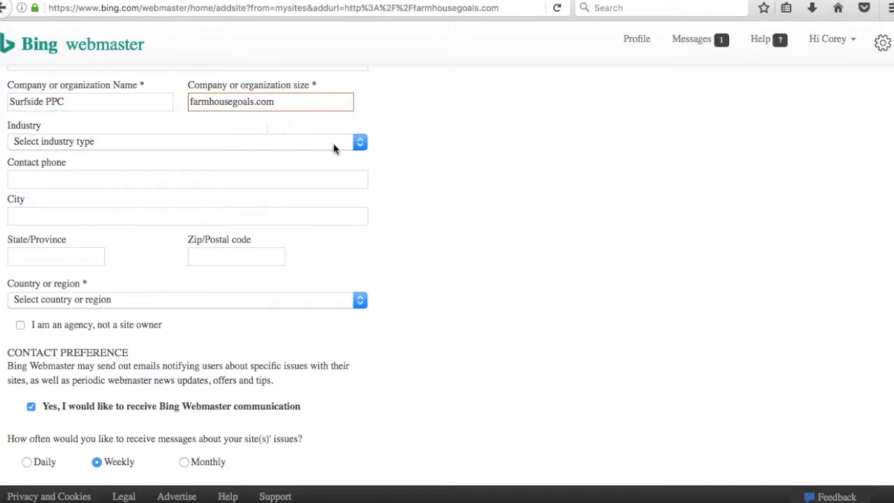
Step: Set the industry to Retail (E-Commerce and Offline) and leave the contact phone and city blank
left_click(326, 148)
scroll(325, 251, "down", 1)
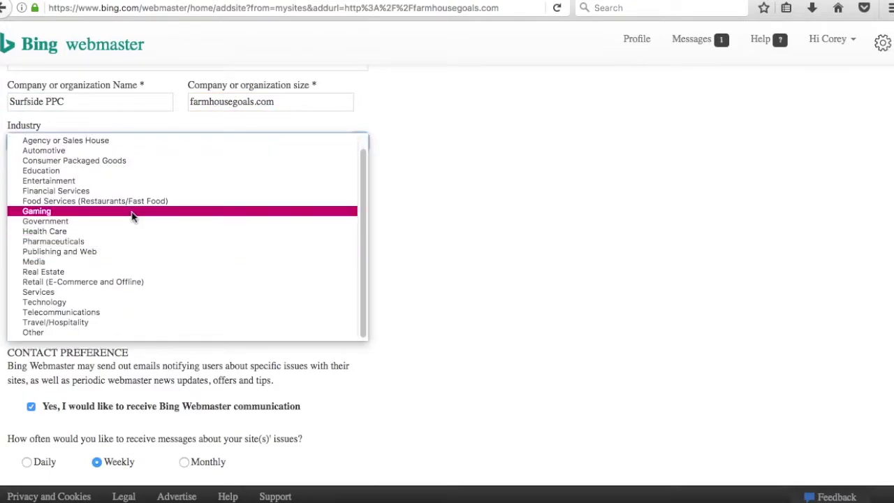
scroll(130, 168, "up", 1)
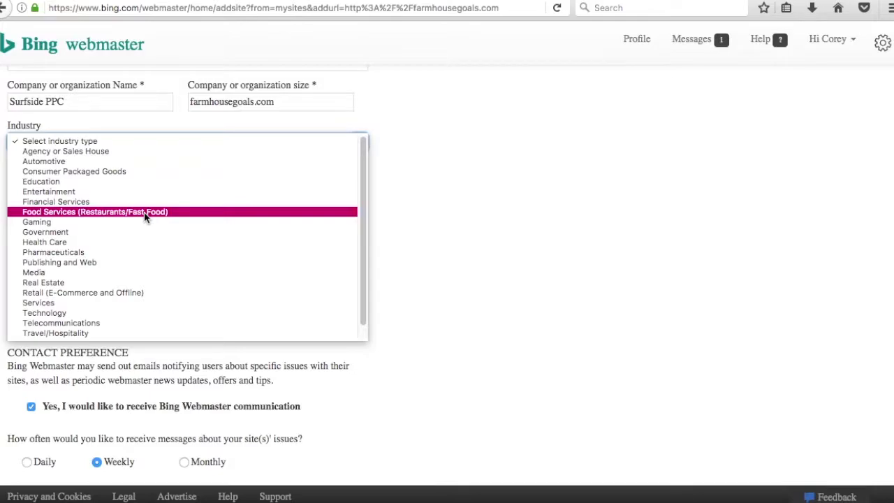
left_click(140, 292)
left_click(46, 171)
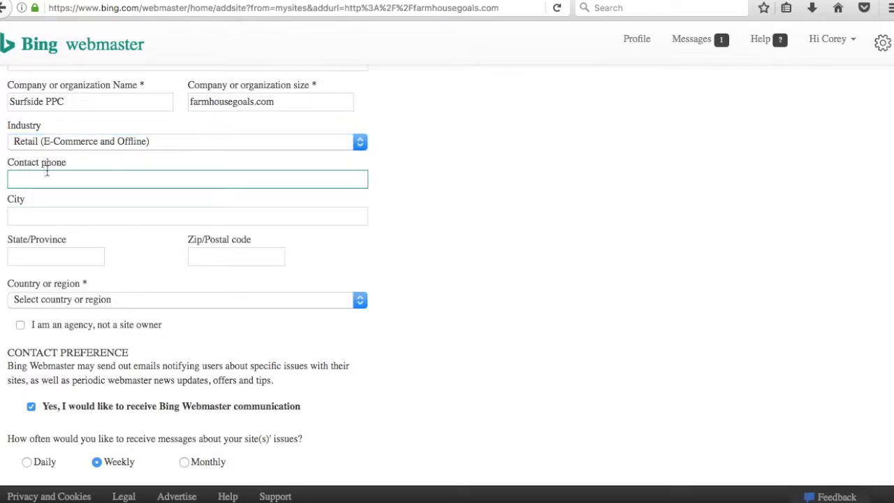
left_click(216, 222)
left_click(629, 268)
scroll(637, 265, "down", 1)
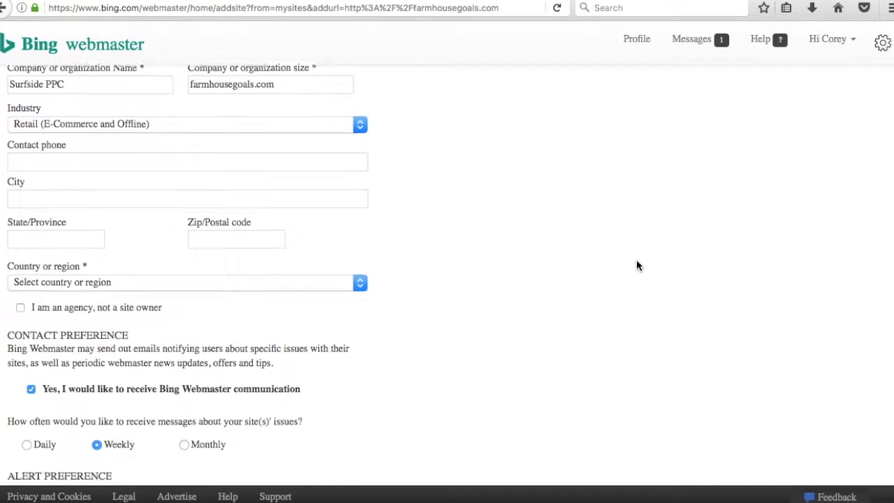
Step: Set the country or region to United States, leave the weekly message frequency selected, and save the site details
scroll(637, 266, "down", 1)
left_click(84, 251)
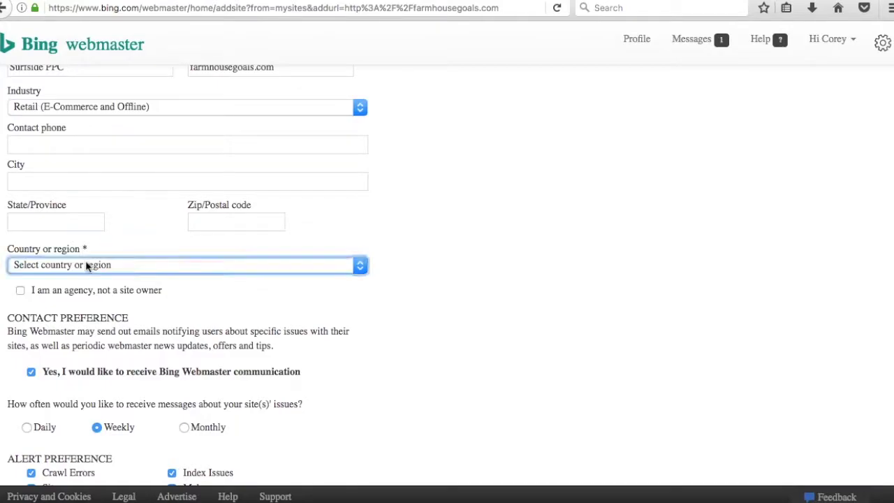
left_click(279, 270)
scroll(375, 371, "down", 5)
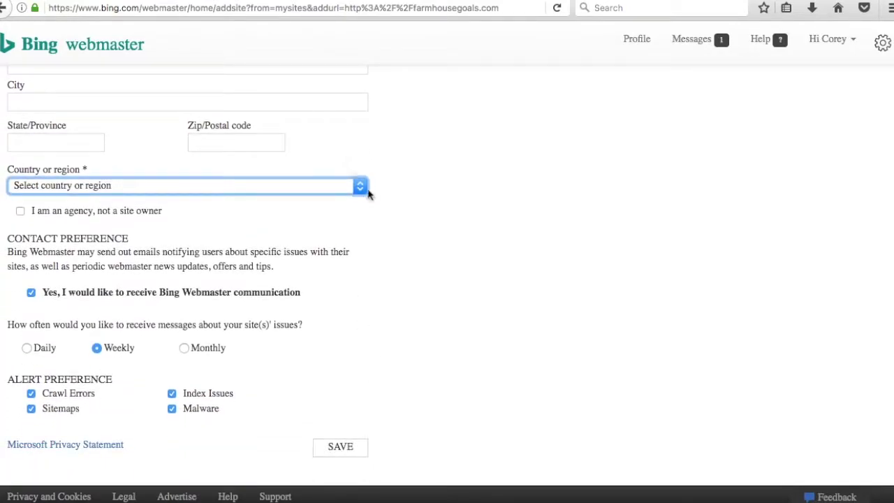
left_click(361, 192)
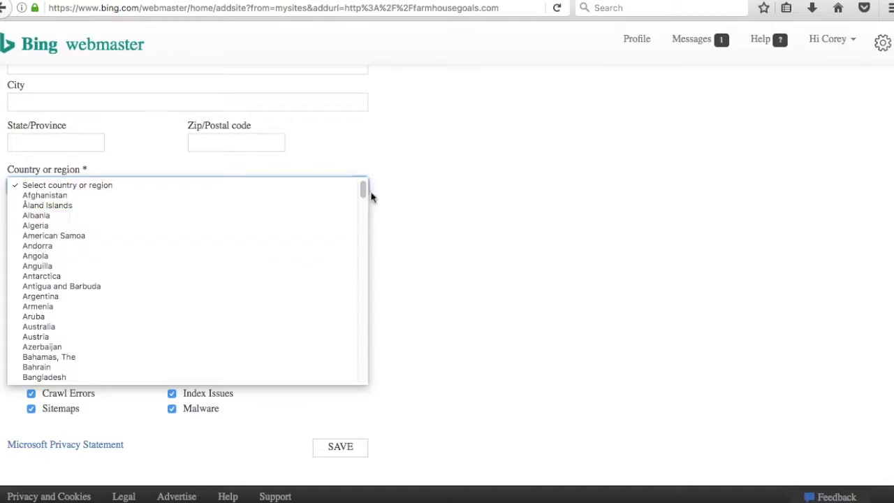
left_click_drag(363, 192, 361, 377)
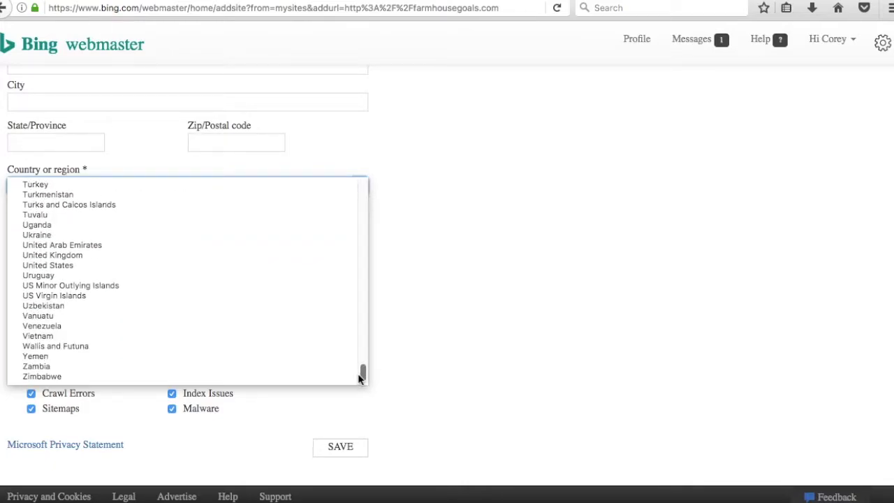
left_click(111, 264)
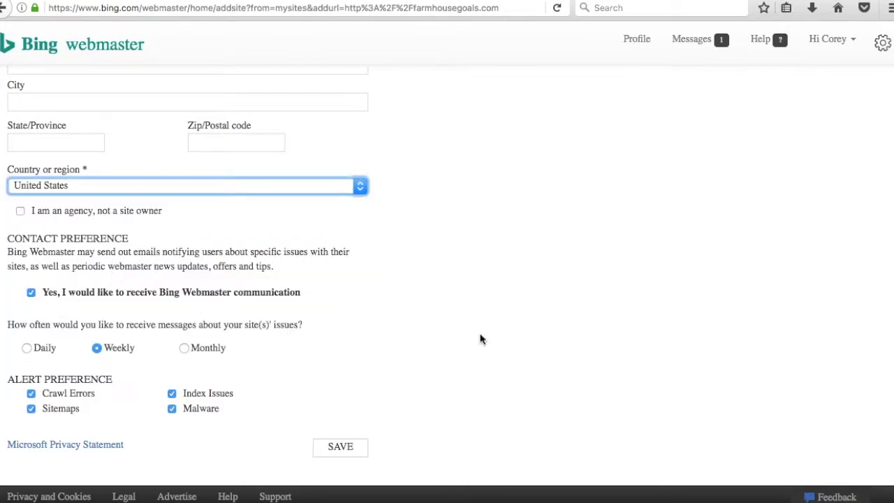
left_click(469, 291)
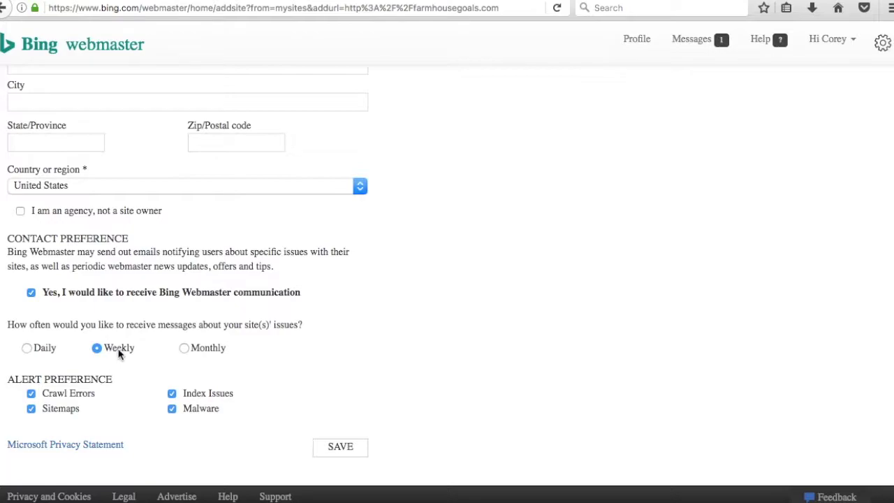
left_click(351, 451)
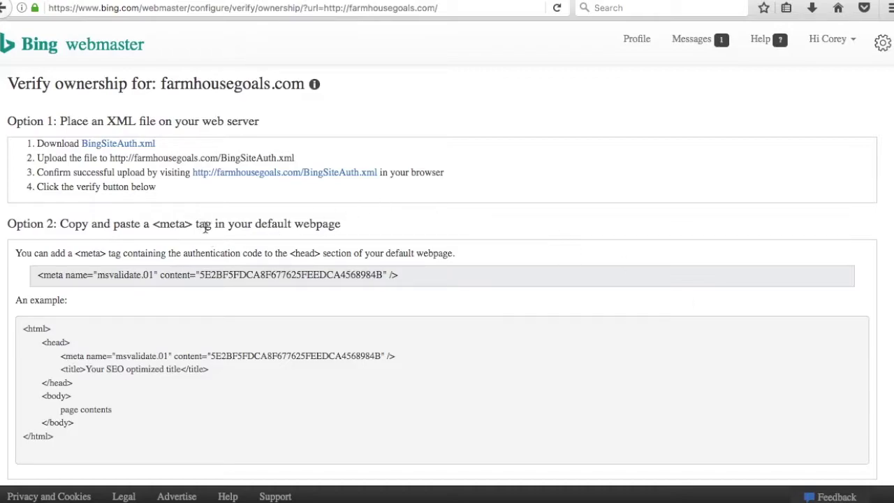
Step: Copy the Option 2 meta verification tag for farmhousegoals.com and switch to the WordPress admin
triple_click(127, 273)
key("super+c")
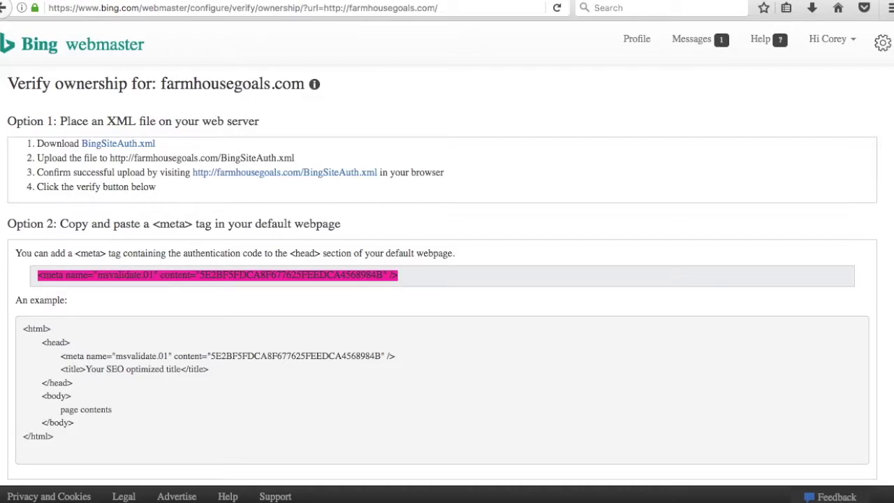
key("ctrl+Tab")
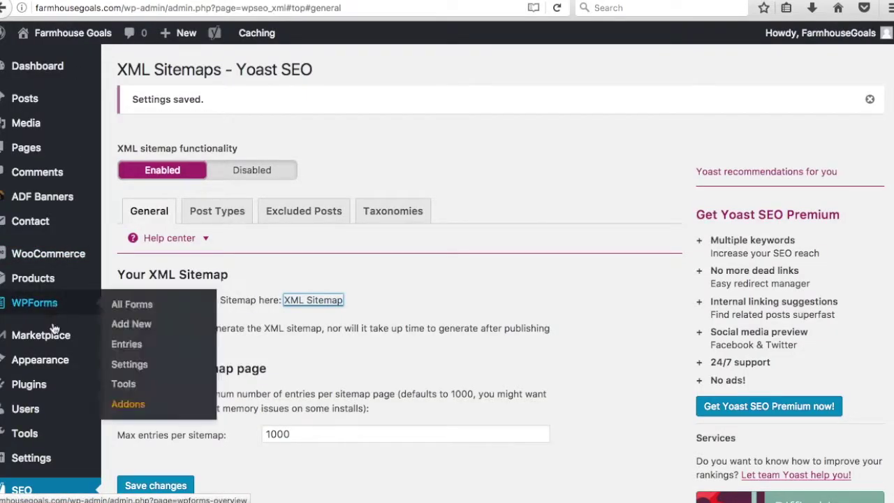
Step: In the WordPress theme editor, select the Kingdom parent theme and open its header.php file for editing
mouse_move(59, 361)
left_click(126, 470)
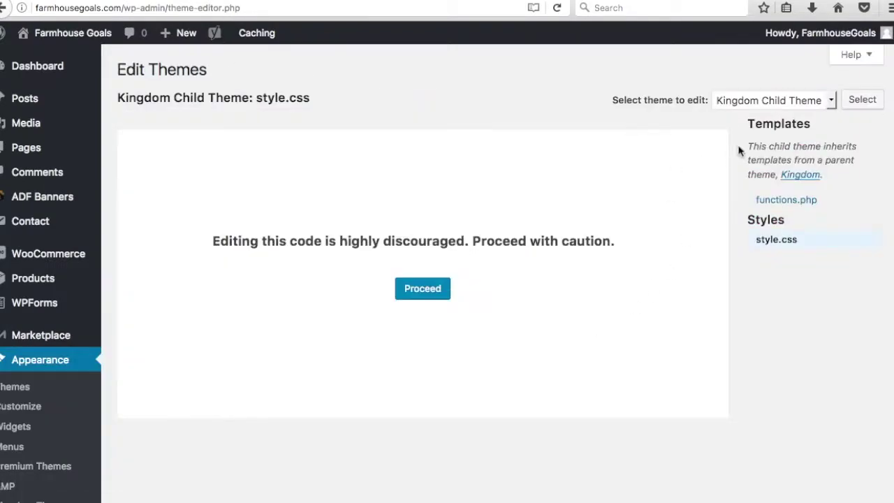
left_click(726, 103)
left_click(773, 110)
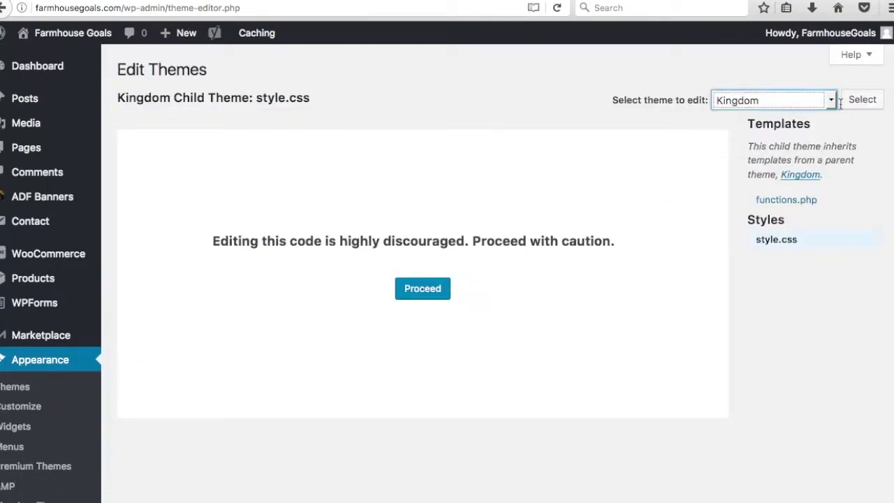
left_click(862, 100)
scroll(768, 280, "down", 5)
left_click(782, 374)
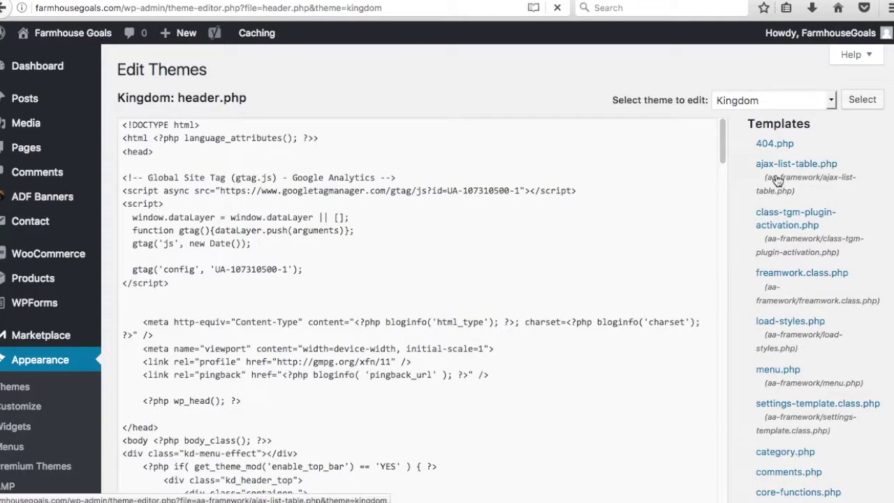
left_click(423, 303)
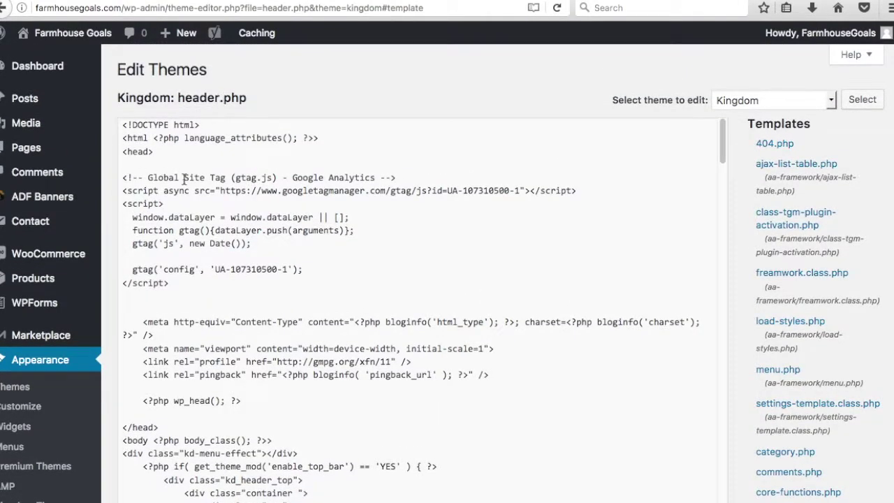
Step: Paste the Bing verification meta tag below the Google Analytics script in header.php and update the file
left_click(195, 283)
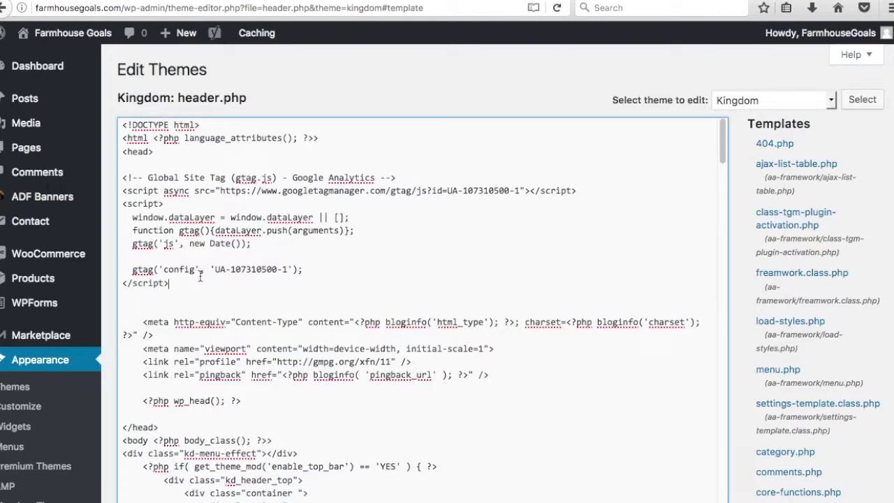
key("Return")
key("Return")
key("super+v")
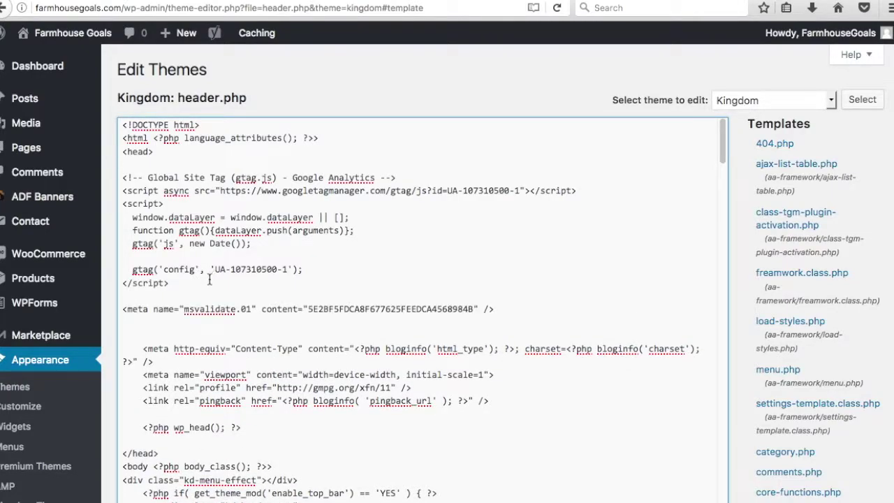
left_click_drag(122, 309, 498, 308)
left_click(509, 311)
scroll(419, 279, "down", 15)
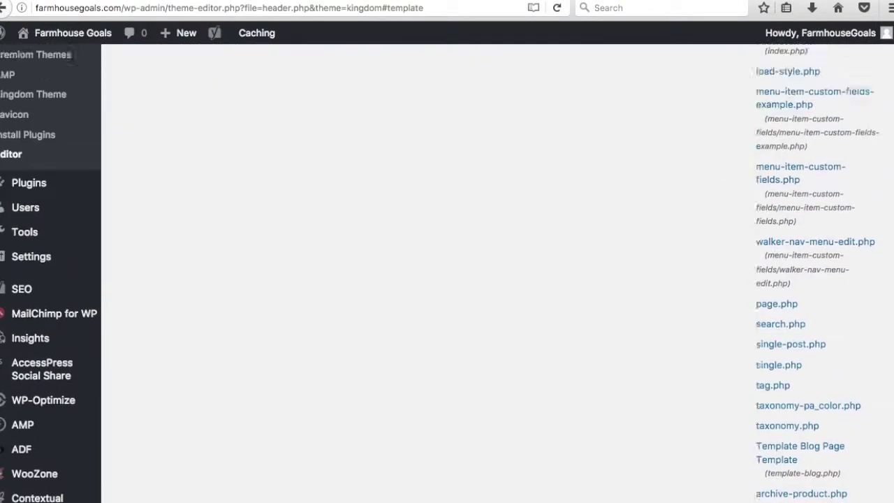
scroll(419, 279, "up", 6)
left_click(153, 174)
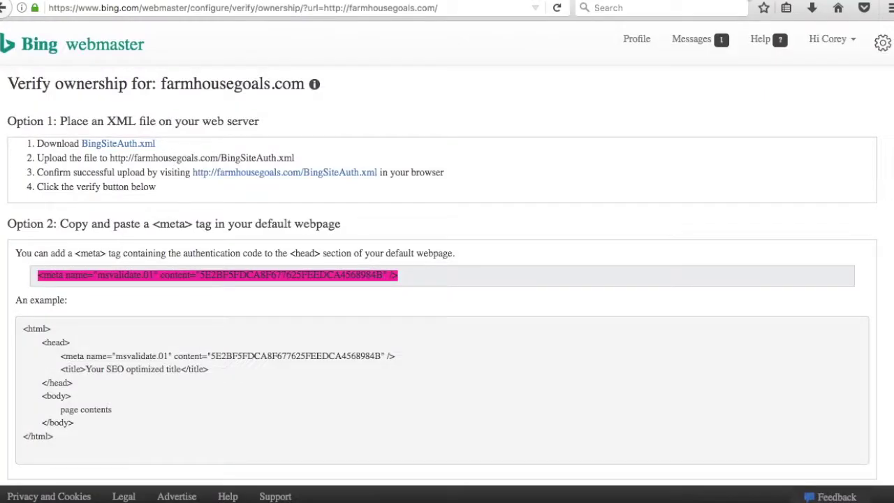
Step: Back in Bing Webmaster, try to verify ownership of farmhousegoals.com with the meta tag and dismiss the error dialogs
scroll(644, 197, "down", 1)
scroll(231, 351, "down", 3)
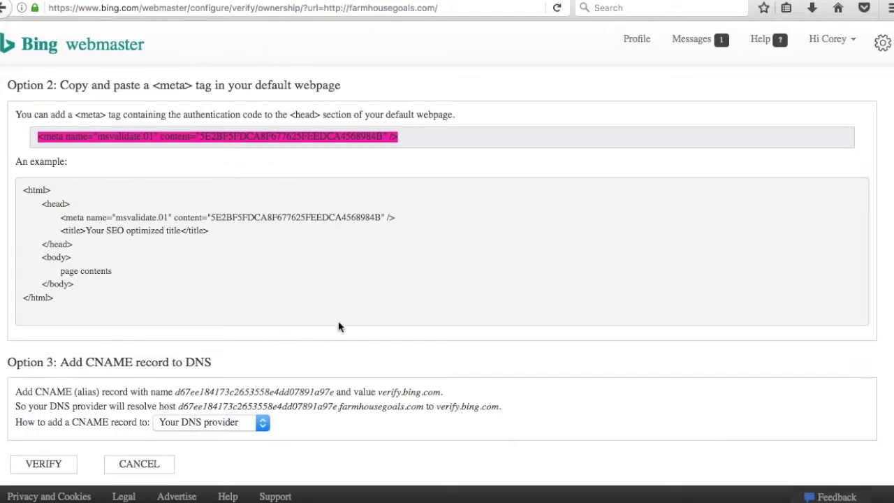
scroll(521, 338, "down", 1)
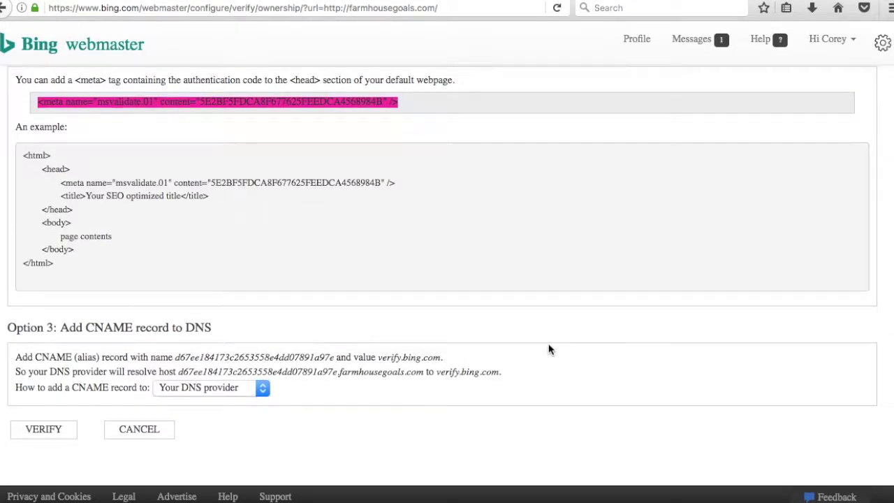
scroll(547, 353, "up", 5)
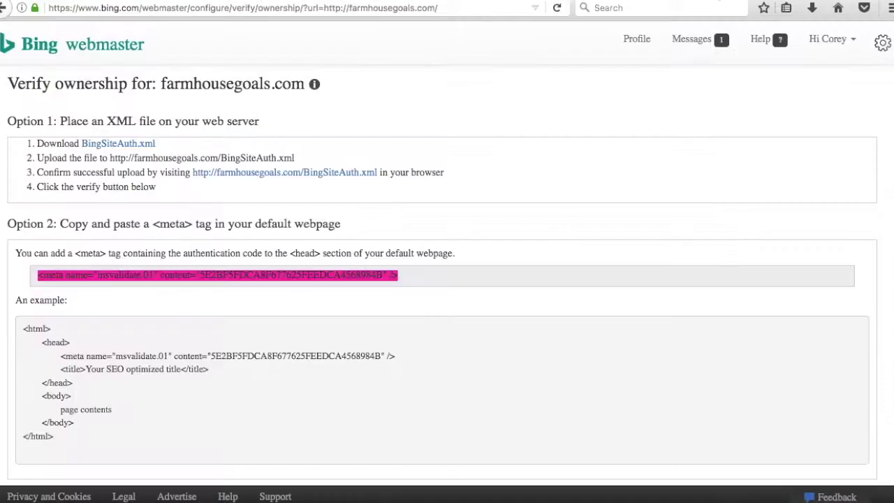
scroll(692, 190, "down", 5)
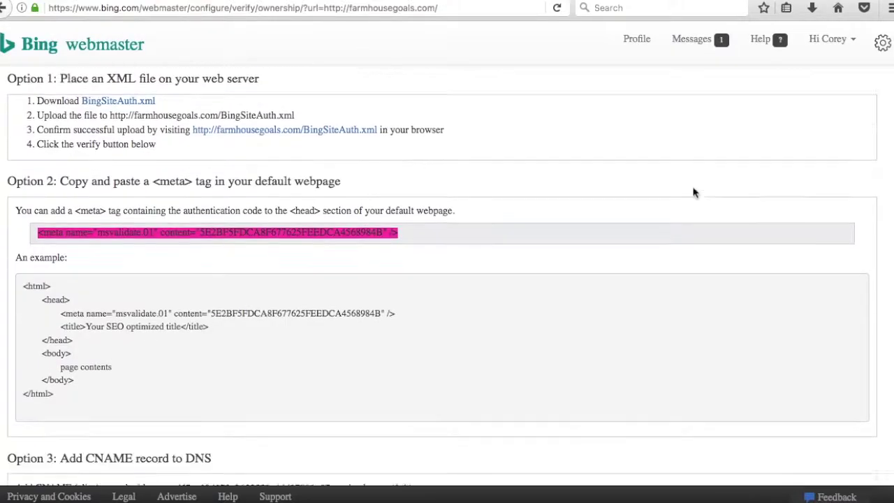
left_click(65, 436)
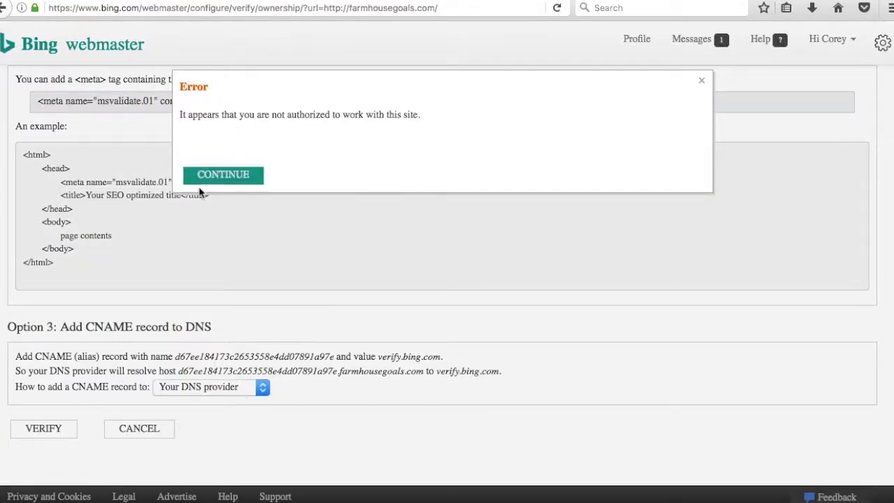
left_click(210, 176)
left_click(62, 433)
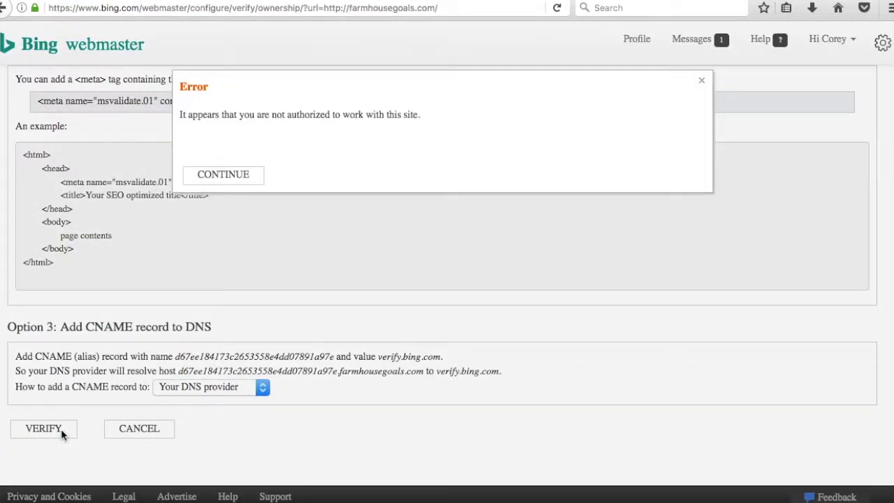
left_click(219, 176)
scroll(312, 239, "up", 3)
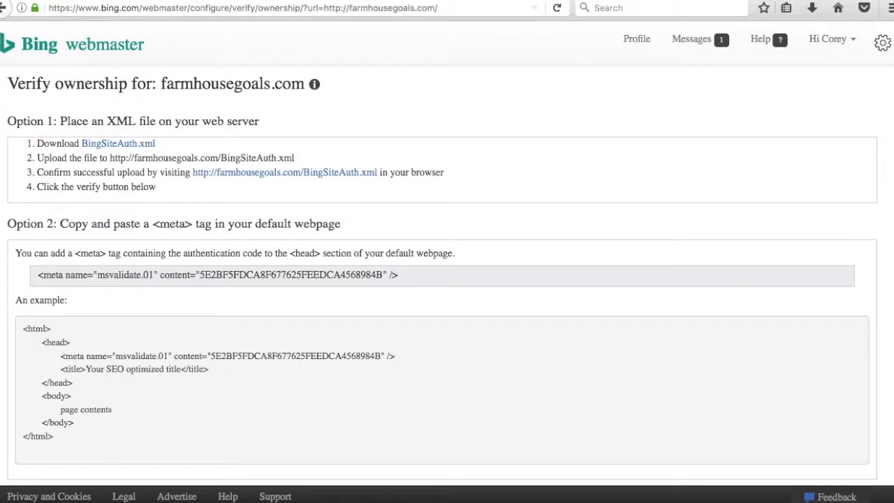
Step: Visit the live farmhousegoals.com homepage from WordPress and reload it
key("ctrl+Tab")
mouse_move(62, 71)
left_click(125, 68)
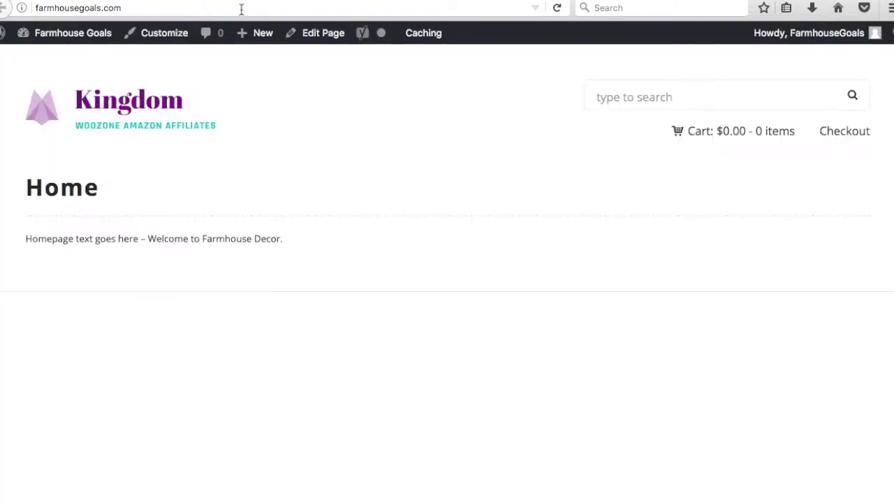
left_click(242, 8)
key("Return")
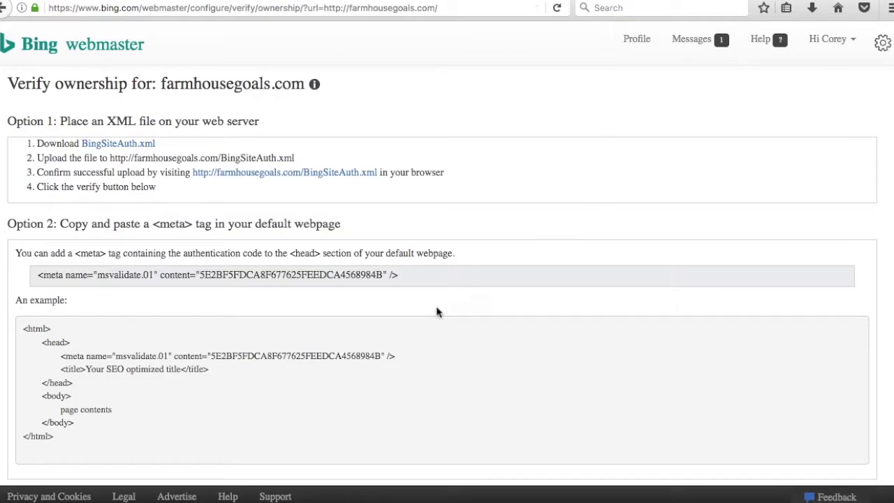
Step: Return to Bing Webmaster and retry the ownership verification for farmhousegoals.com
scroll(437, 312, "down", 5)
left_click(50, 428)
left_click(224, 175)
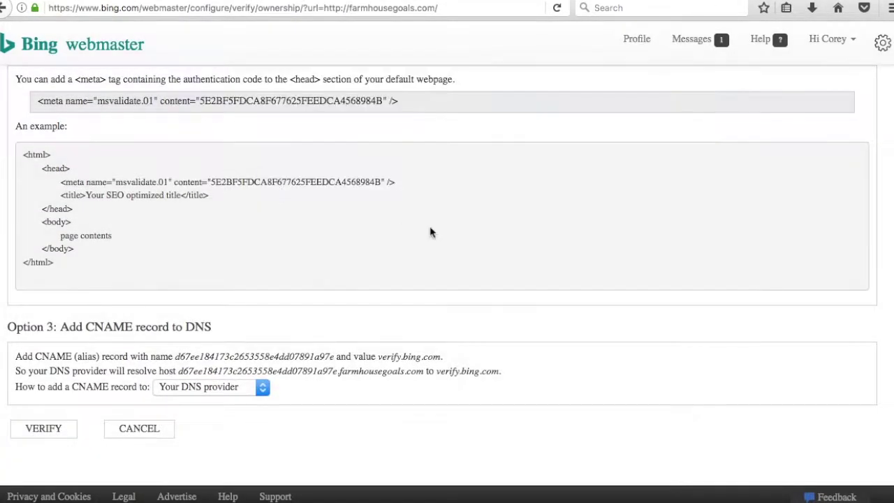
scroll(402, 225, "up", 3)
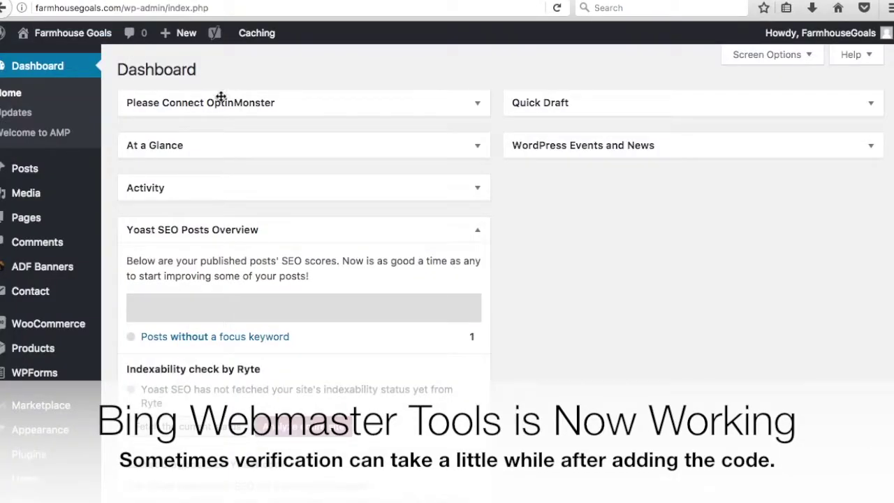
Step: In WordPress, open Yoast SEO's Webmaster Tools verification settings and select the Bing Webmaster Tools field
scroll(332, 280, "down", 5)
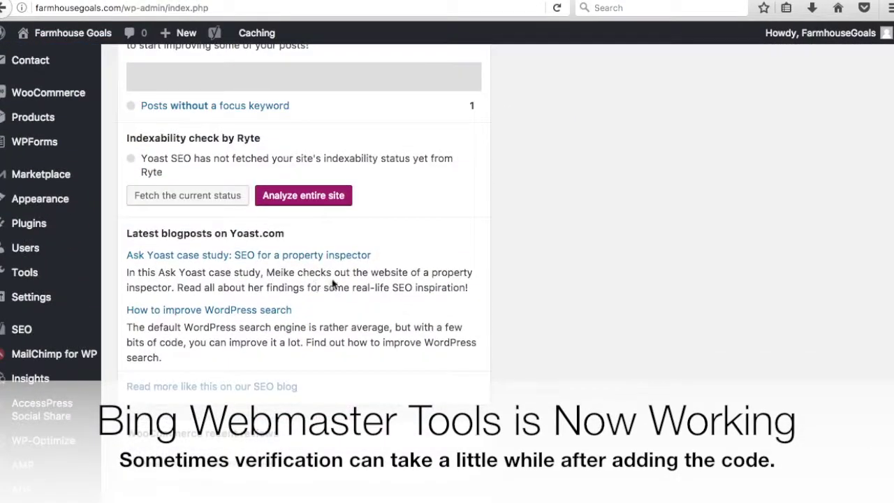
left_click(70, 329)
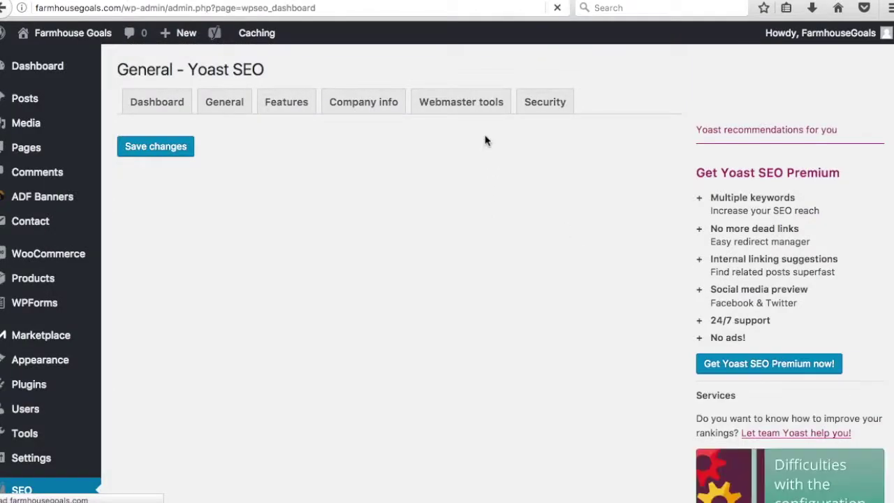
left_click(479, 102)
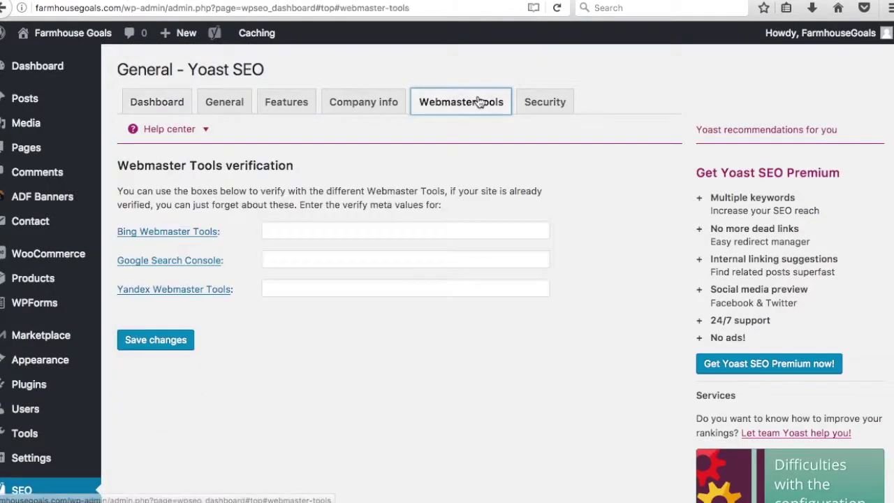
left_click(304, 231)
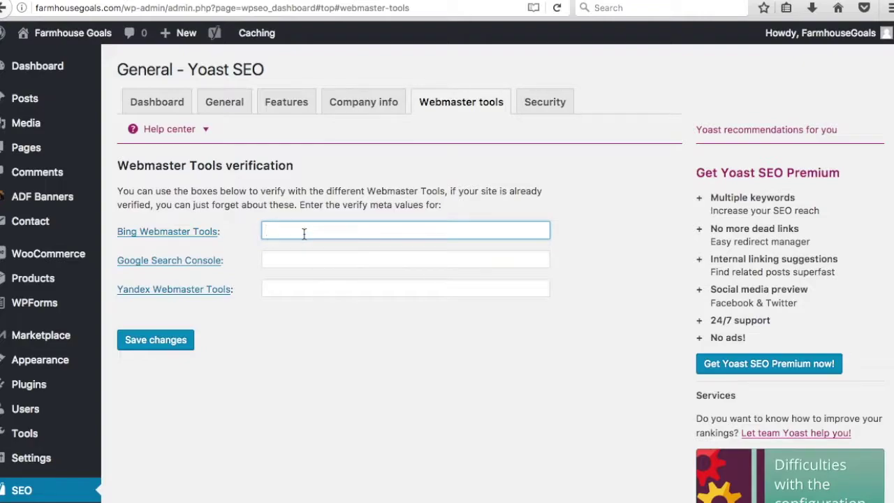